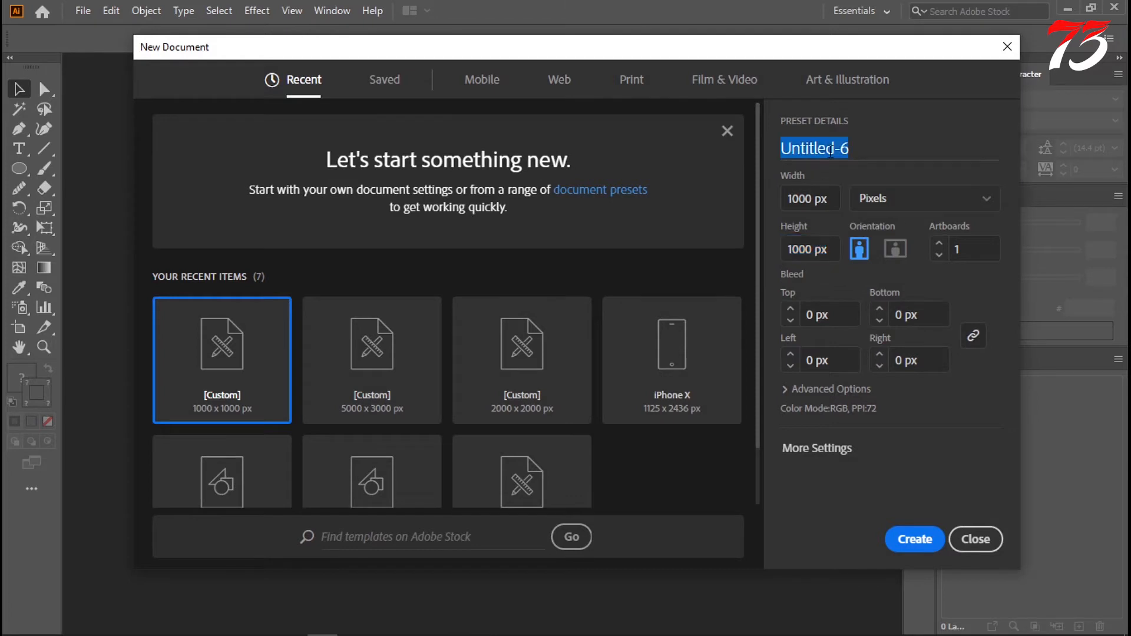
# - Create a 1000 x 1000 px document named Logo
pyautogui.write('Logo')
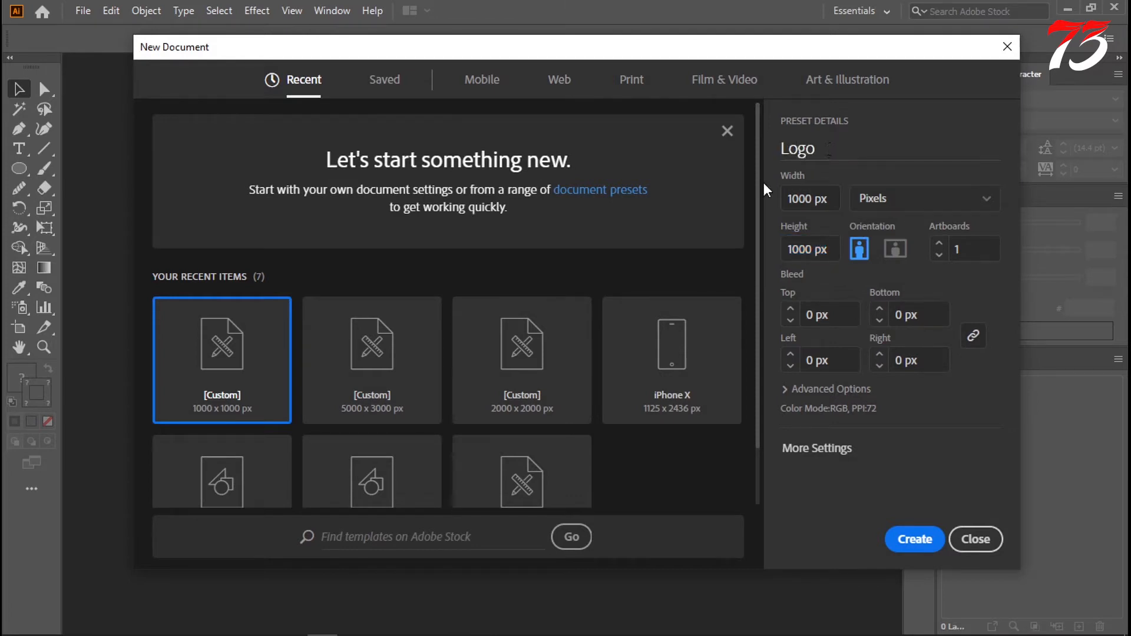
pyautogui.click(914, 538)
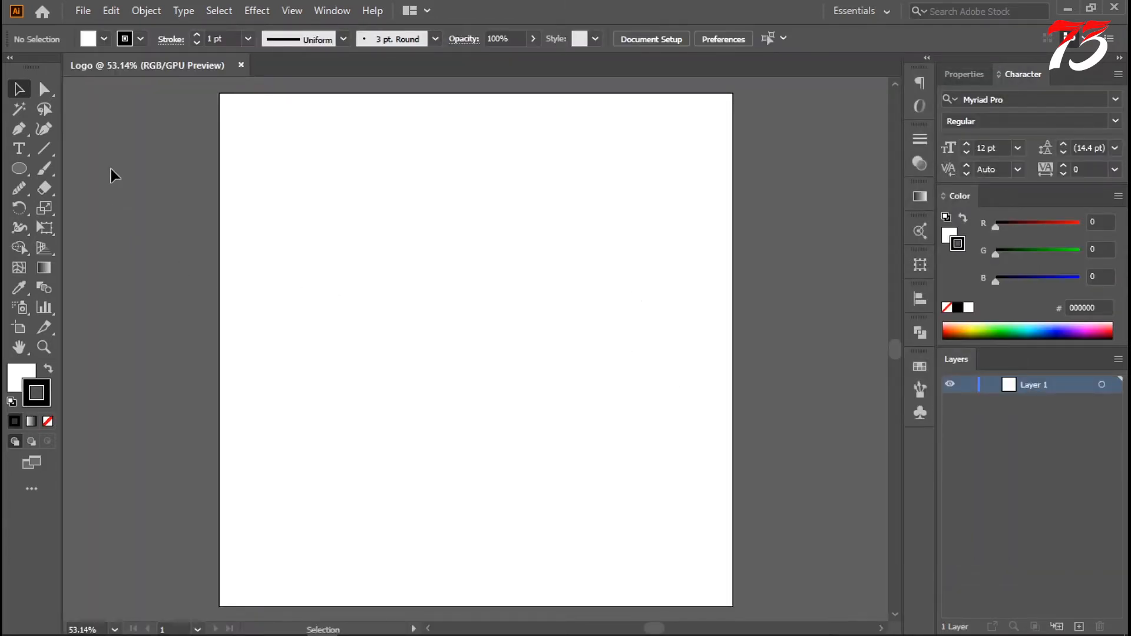
# - Paste the four colour swatch squares as a group into the artboard's upper-left corner and lock them
pyautogui.hotkey('ctrl', 'v')
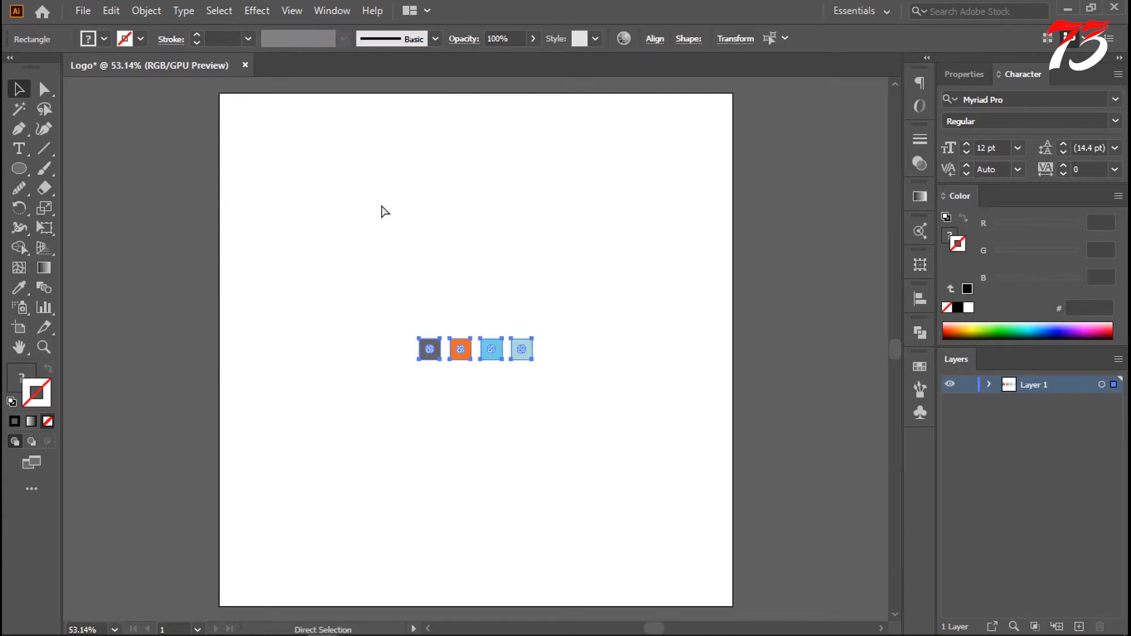
pyautogui.click(690, 38)
pyautogui.click(759, 38)
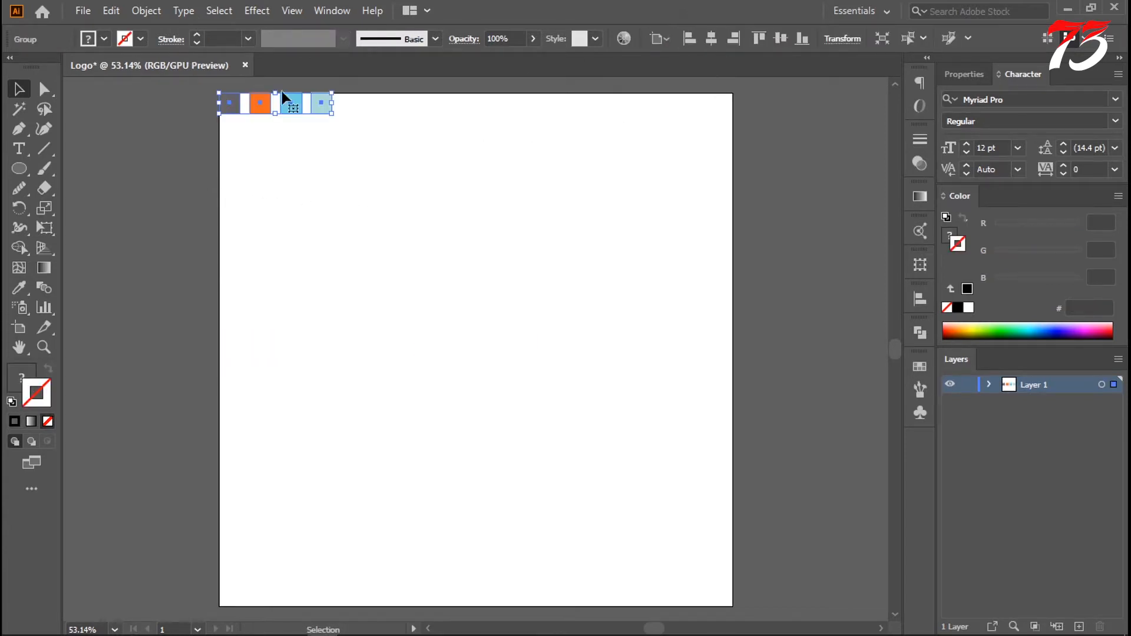
pyautogui.click(146, 10)
pyautogui.click(578, 192)
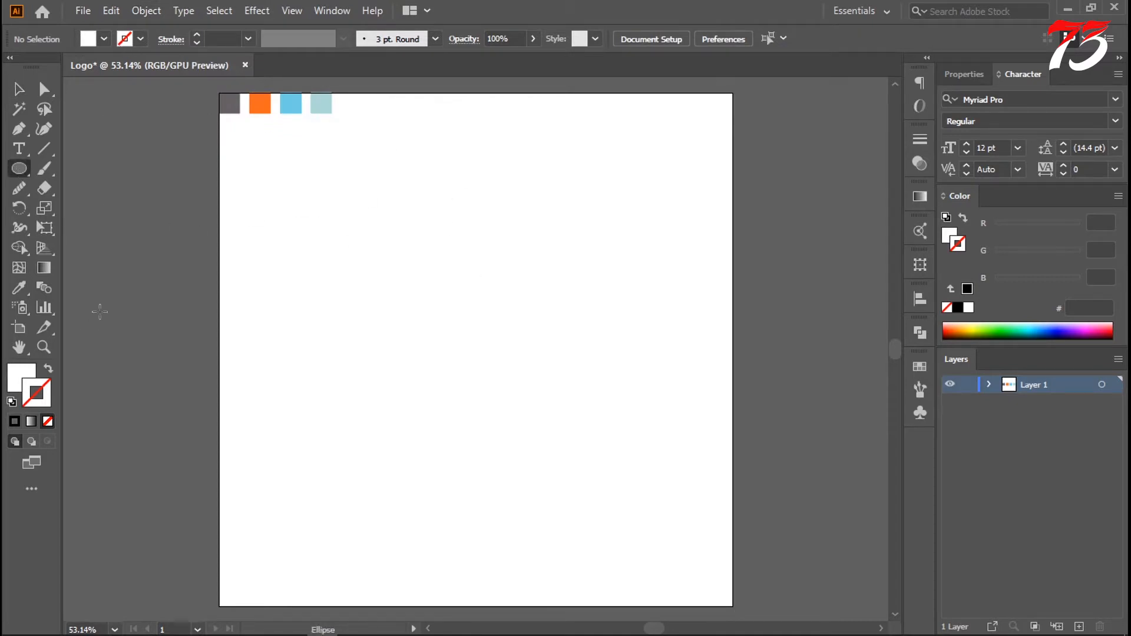
# - Draw a circle about 242 px wide at the artboard's centre with no fill and a 10 pt black stroke
pyautogui.click(48, 421)
pyautogui.write('10')
pyautogui.press('Return')
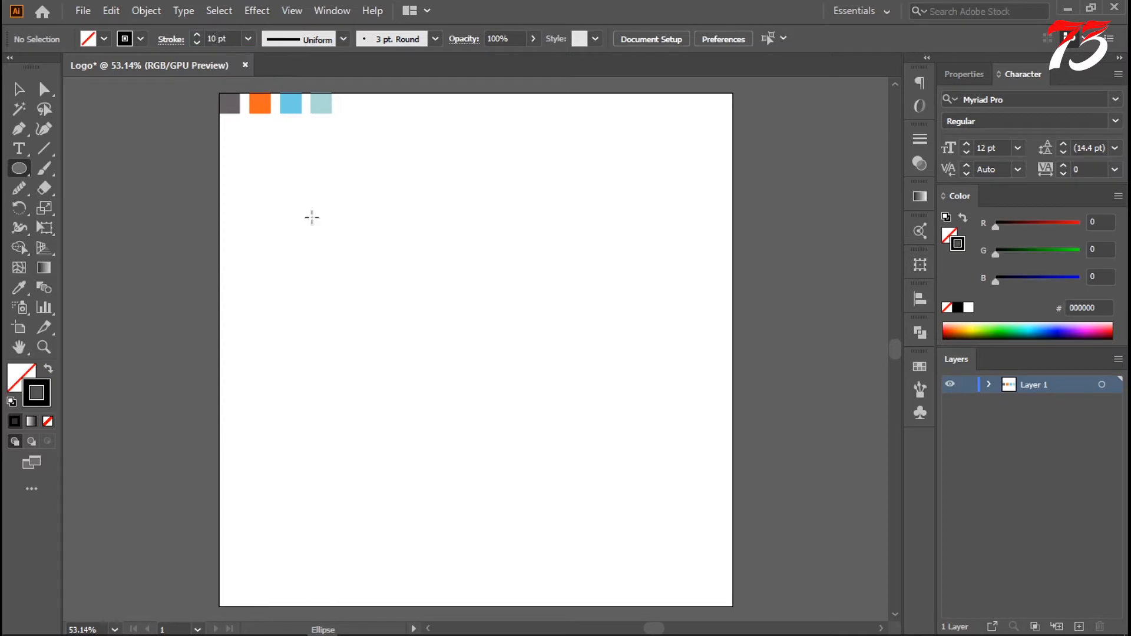
pyautogui.moveTo(478, 349); pyautogui.dragTo(538, 410)
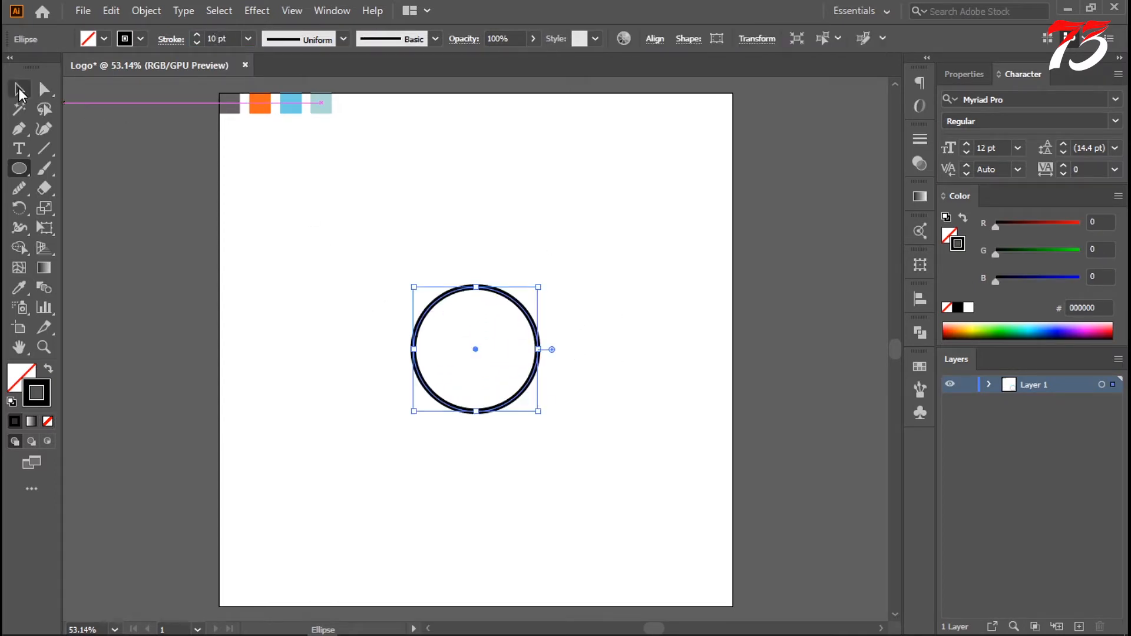
# - Show the rulers and place a vertical and a horizontal guide through the circle's centre
pyautogui.click(19, 90)
pyautogui.click(540, 404)
pyautogui.keyDown('ctrl'); pyautogui.click(538, 404); pyautogui.keyUp('ctrl')
pyautogui.keyDown('ctrl'); pyautogui.click(501, 289); pyautogui.keyUp('ctrl')
pyautogui.moveTo(415, 310); pyautogui.dragTo(505, 358)
pyautogui.click(506, 316)
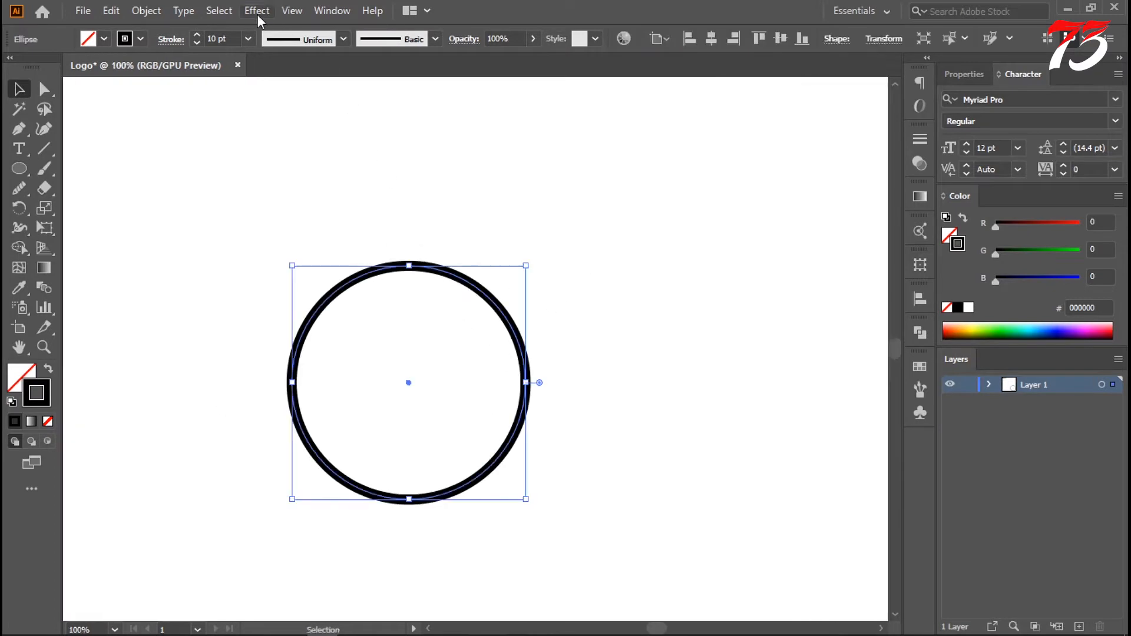
pyautogui.click(284, 10)
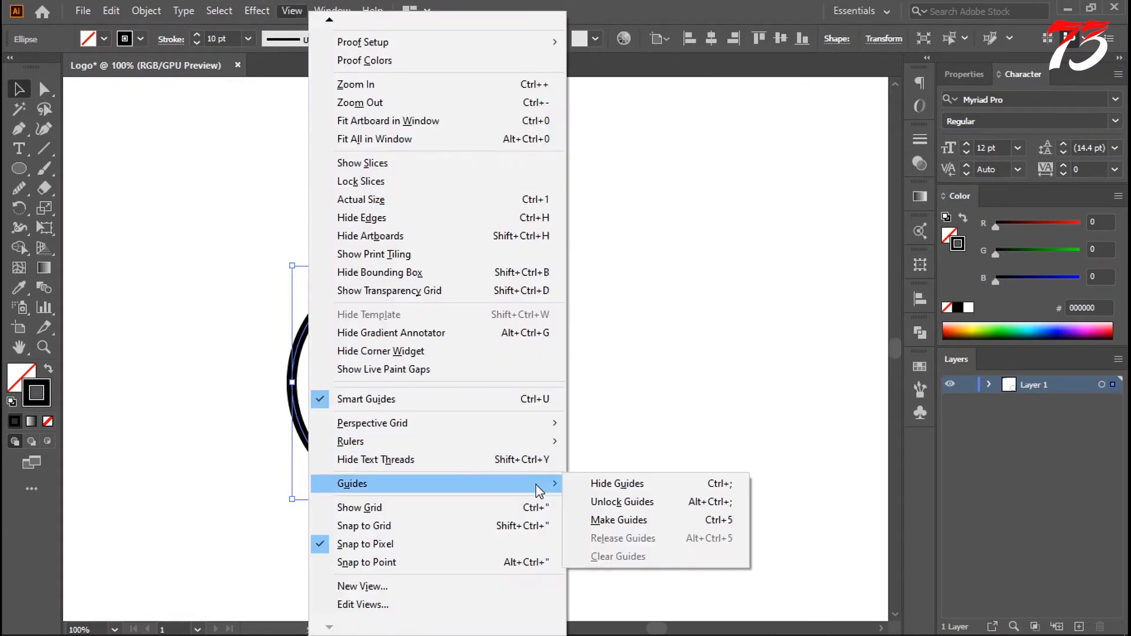
pyautogui.moveTo(519, 441)
pyautogui.click(617, 441)
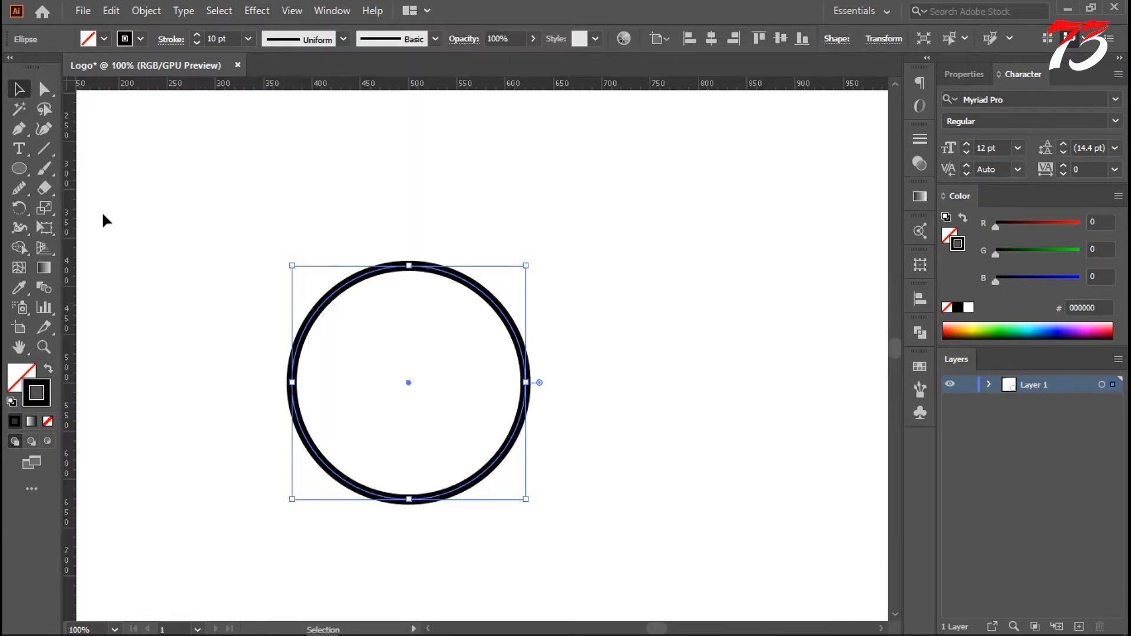
pyautogui.moveTo(70, 242); pyautogui.dragTo(409, 383)
pyautogui.moveTo(429, 86); pyautogui.dragTo(508, 384)
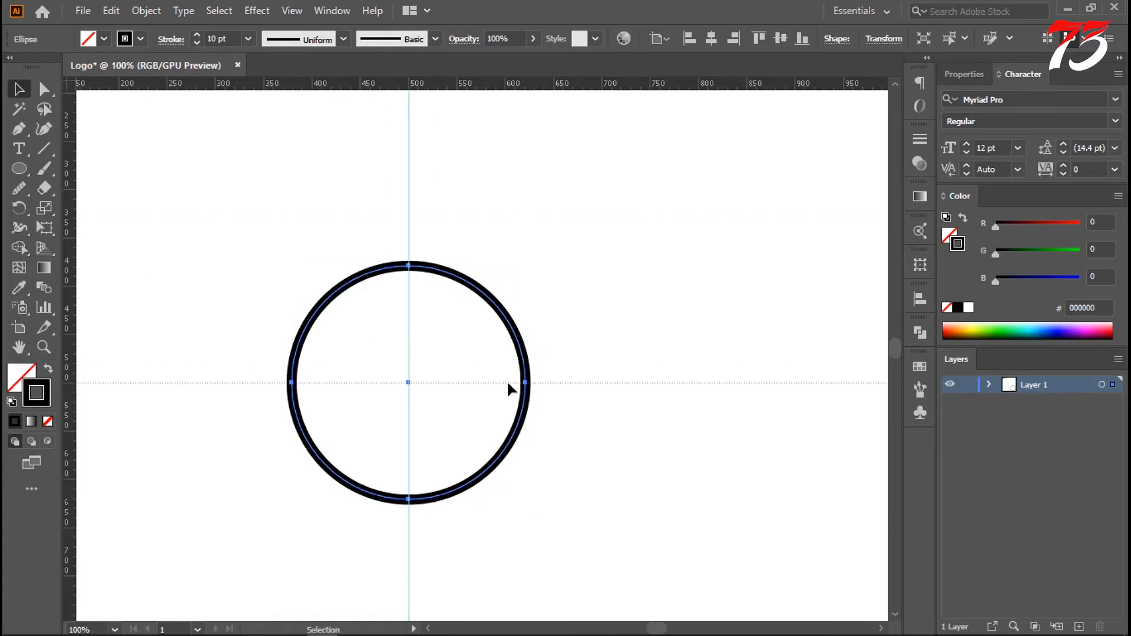
pyautogui.moveTo(413, 375); pyautogui.dragTo(409, 382)
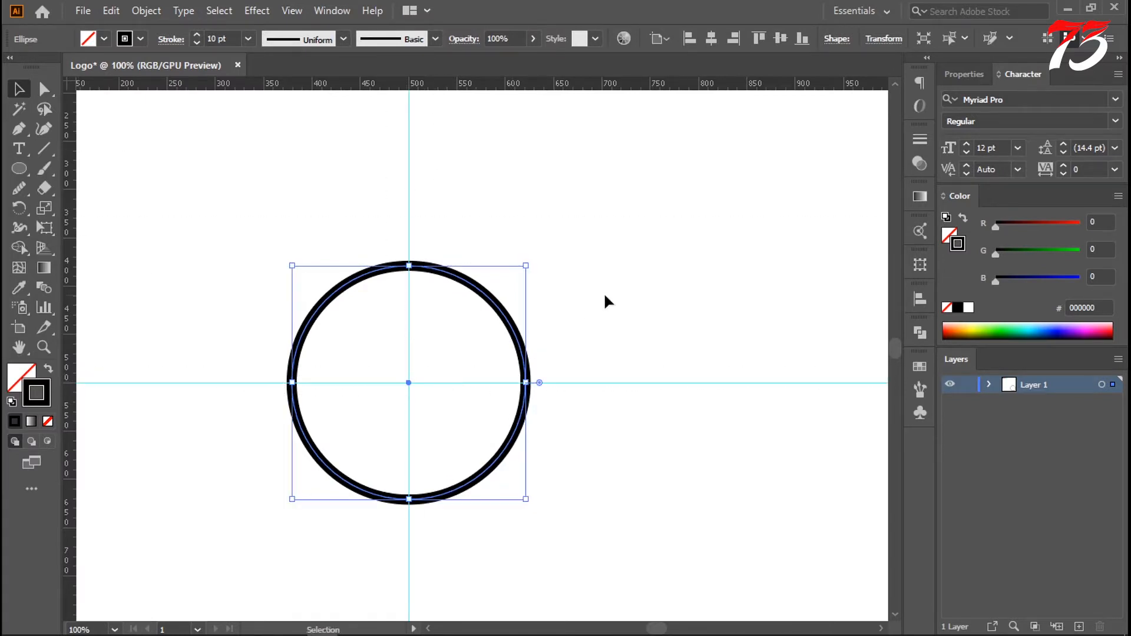
# - Draw a 45° diagonal line from upper left to lower right across the circle and centre it on the artboard
pyautogui.click(604, 294)
pyautogui.keyDown('ctrl'); pyautogui.click(480, 376); pyautogui.keyUp('ctrl')
pyautogui.moveTo(493, 401); pyautogui.dragTo(521, 347)
pyautogui.moveTo(315, 249); pyautogui.dragTo(336, 257)
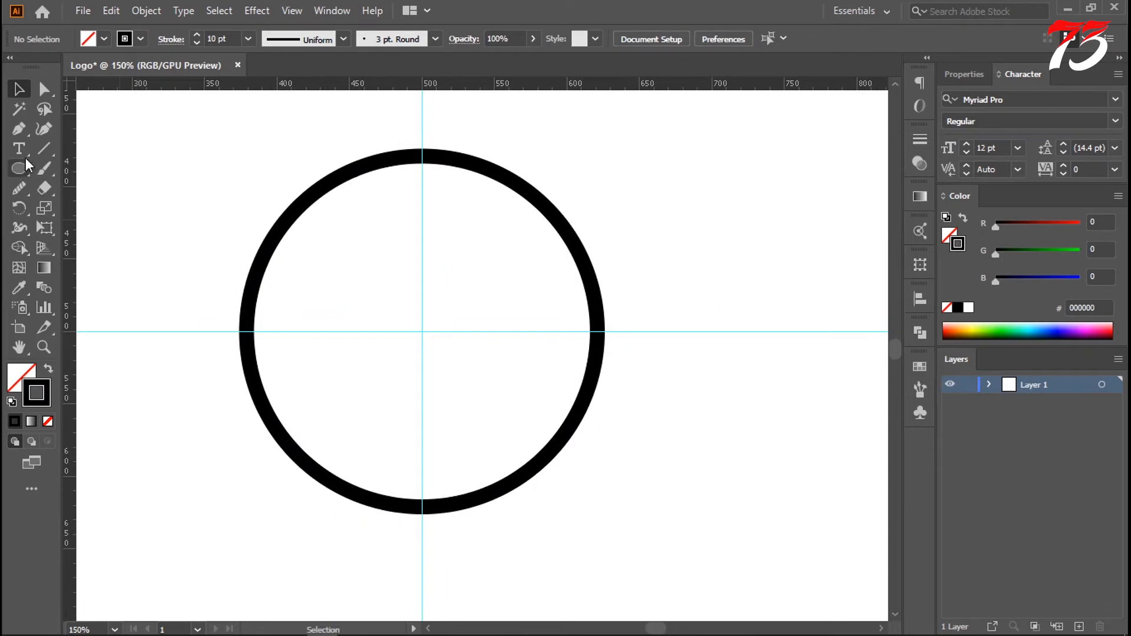
pyautogui.moveTo(205, 145)
pyautogui.mouseDown()
pyautogui.moveTo(561, 480)
pyautogui.moveTo(595, 522)
pyautogui.moveTo(590, 531)
pyautogui.mouseUp()
pyautogui.click(20, 90)
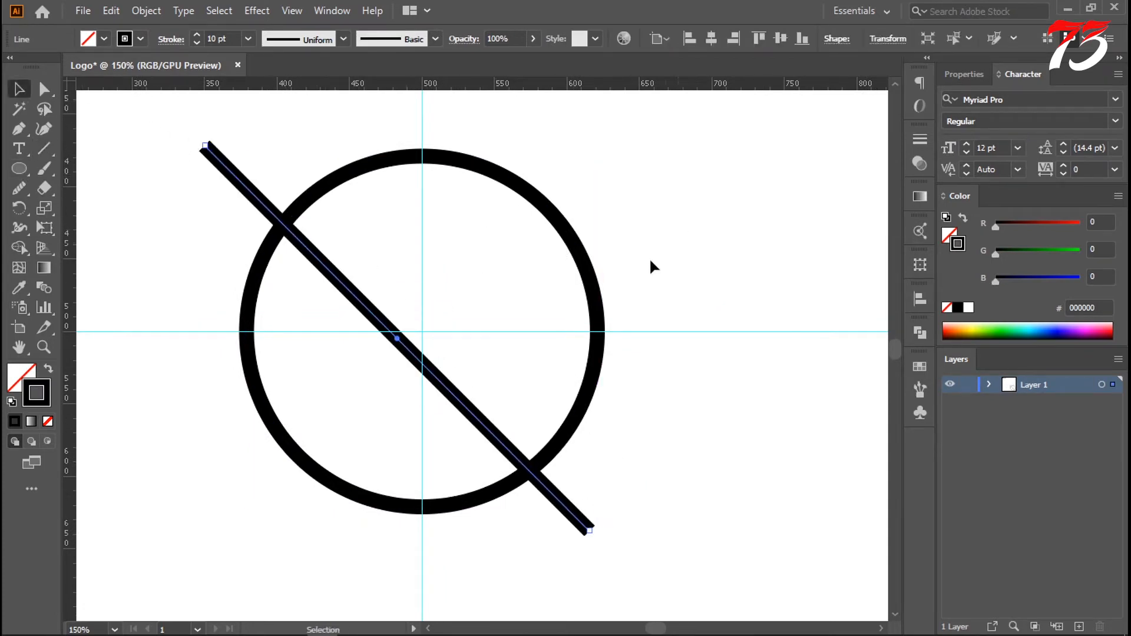
pyautogui.click(707, 37)
pyautogui.click(780, 38)
pyautogui.click(742, 213)
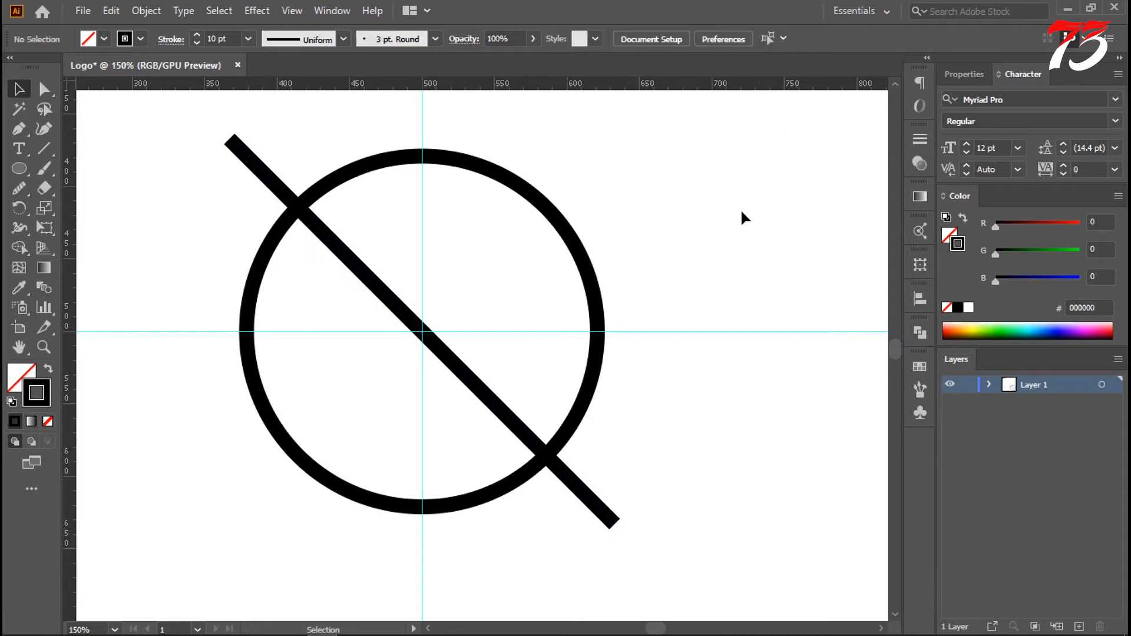
# - Paste a copy of the diagonal line in front and rotate it 90° to form an X over the circle
pyautogui.click(493, 414)
pyautogui.click(116, 14)
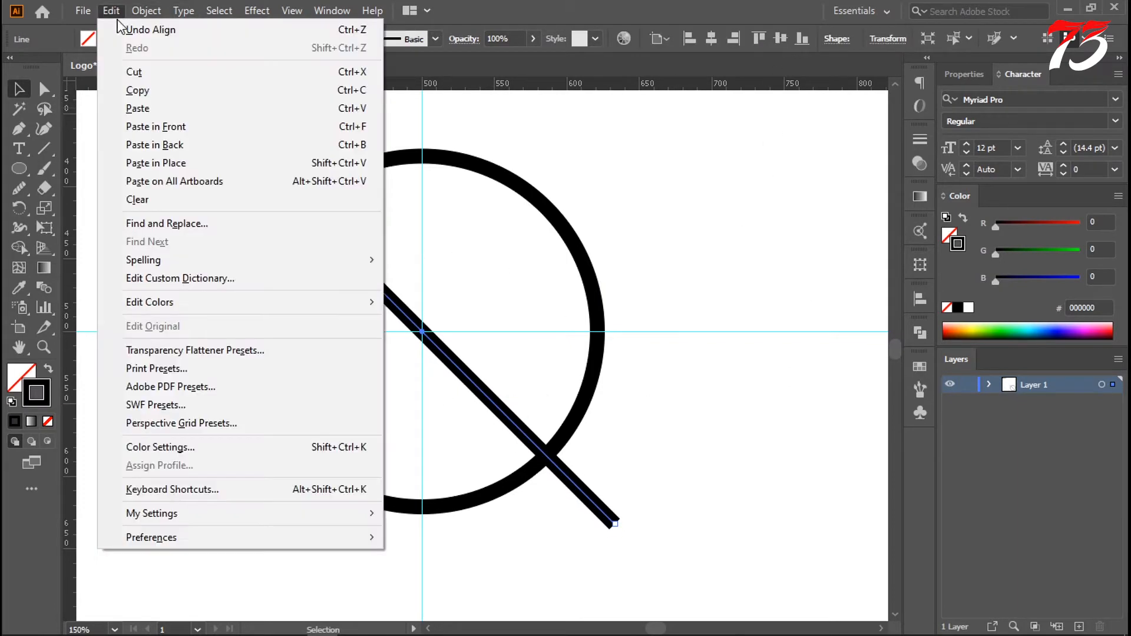
pyautogui.click(147, 91)
pyautogui.click(108, 12)
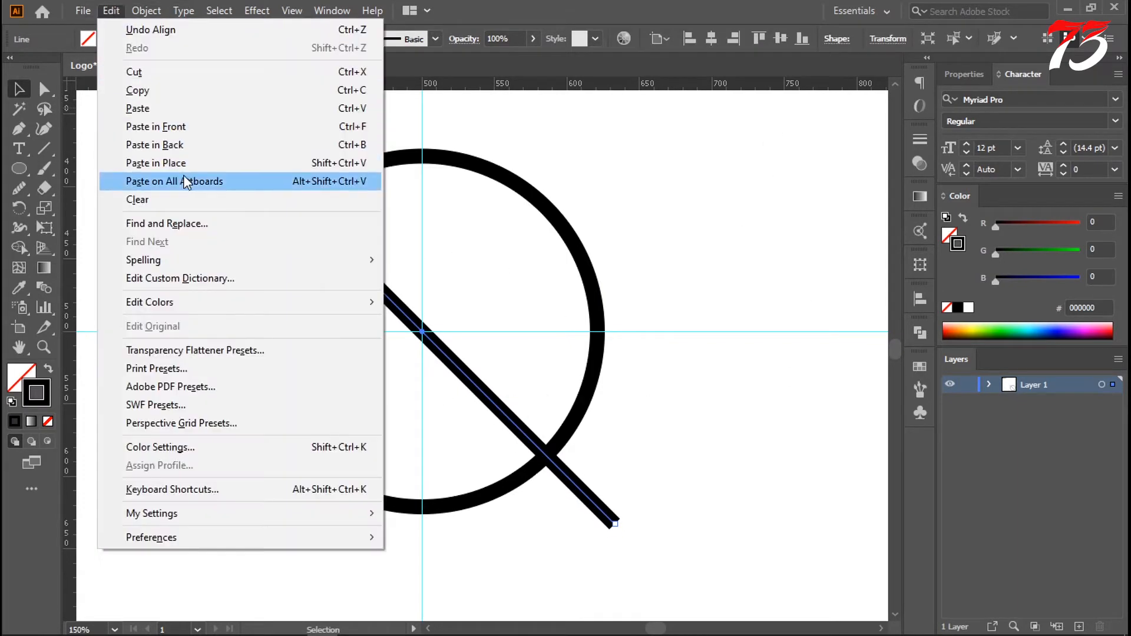
pyautogui.click(187, 127)
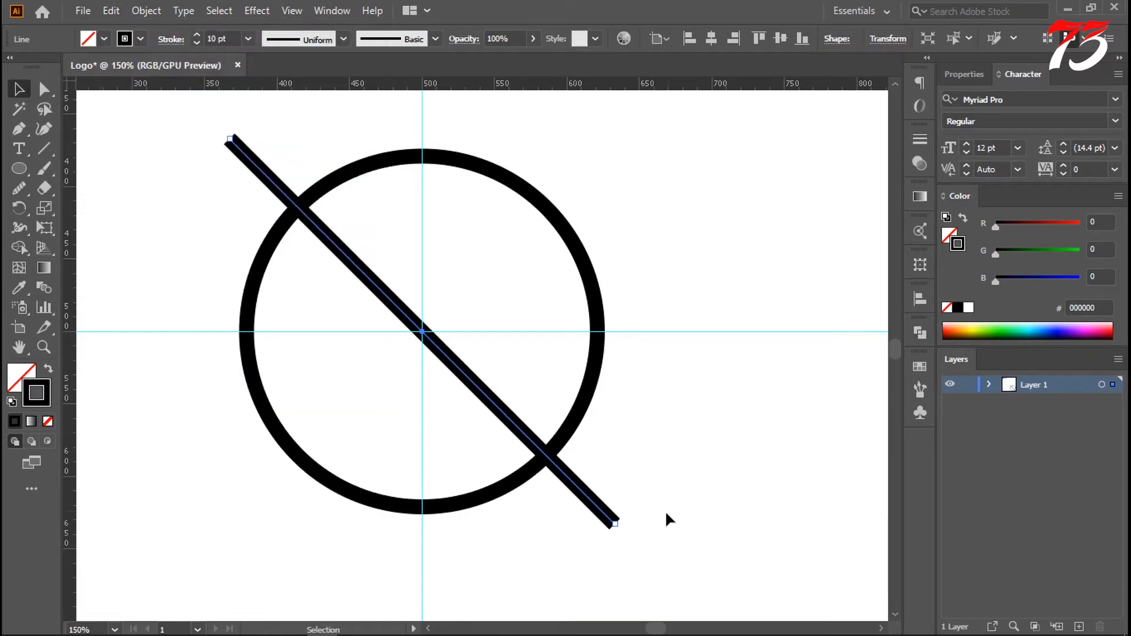
pyautogui.moveTo(623, 524); pyautogui.dragTo(298, 516)
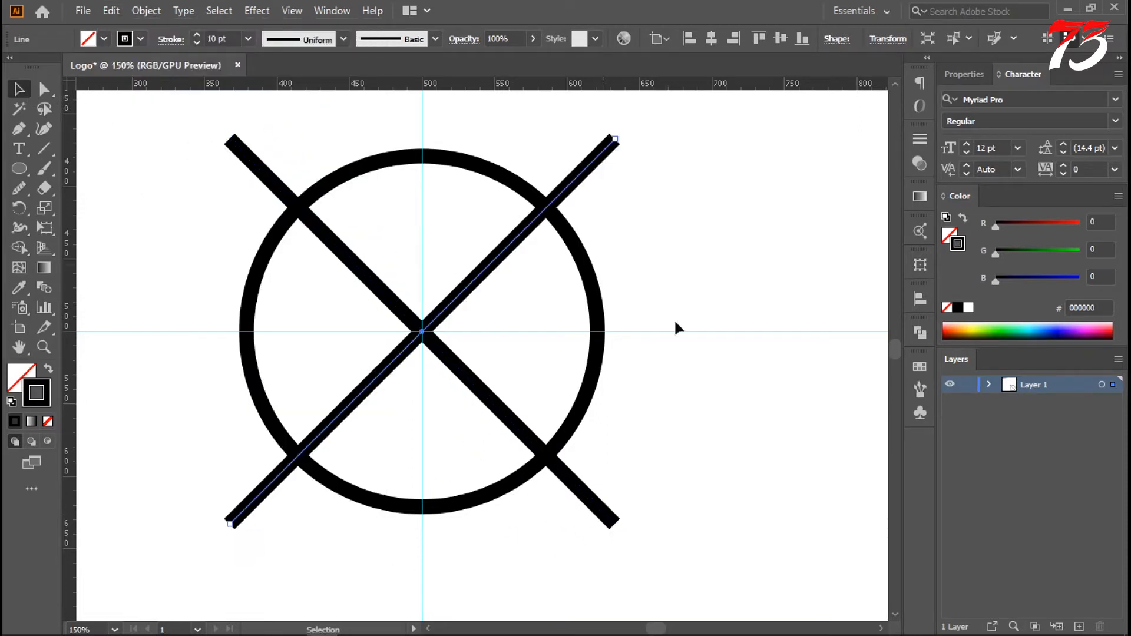
# - Select the circle and both lines, and remove the circle's bottom wedge and the line ends outside it with Shape Builder
pyautogui.click(161, 136)
pyautogui.moveTo(162, 137); pyautogui.dragTo(647, 475)
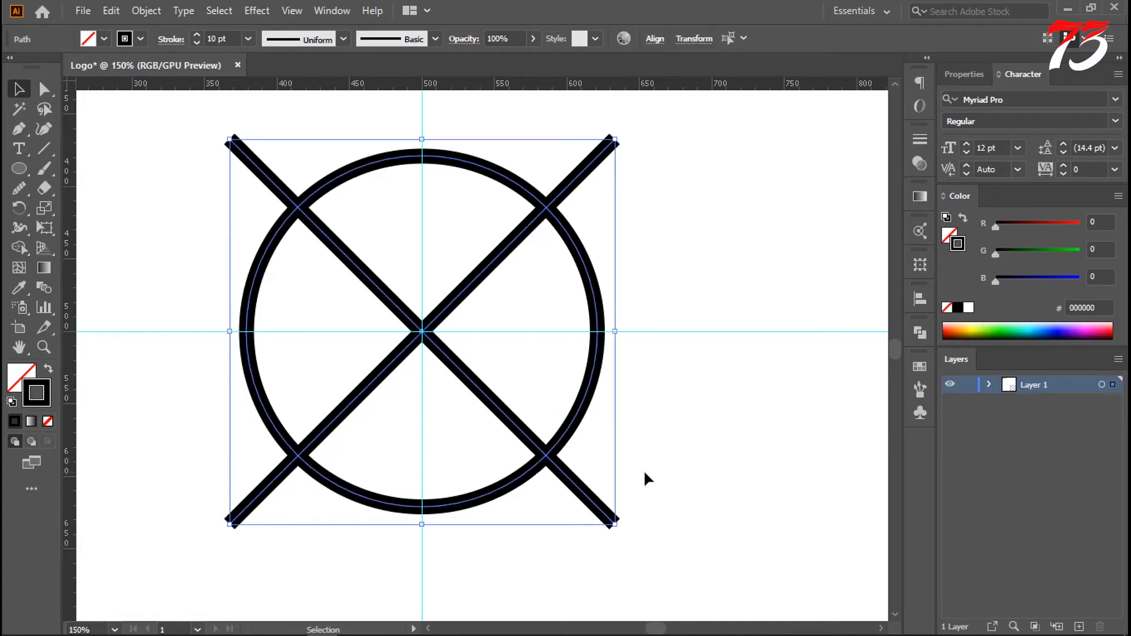
pyautogui.click(737, 432)
pyautogui.moveTo(180, 144); pyautogui.dragTo(726, 475)
pyautogui.moveTo(19, 249); pyautogui.dragTo(99, 249)
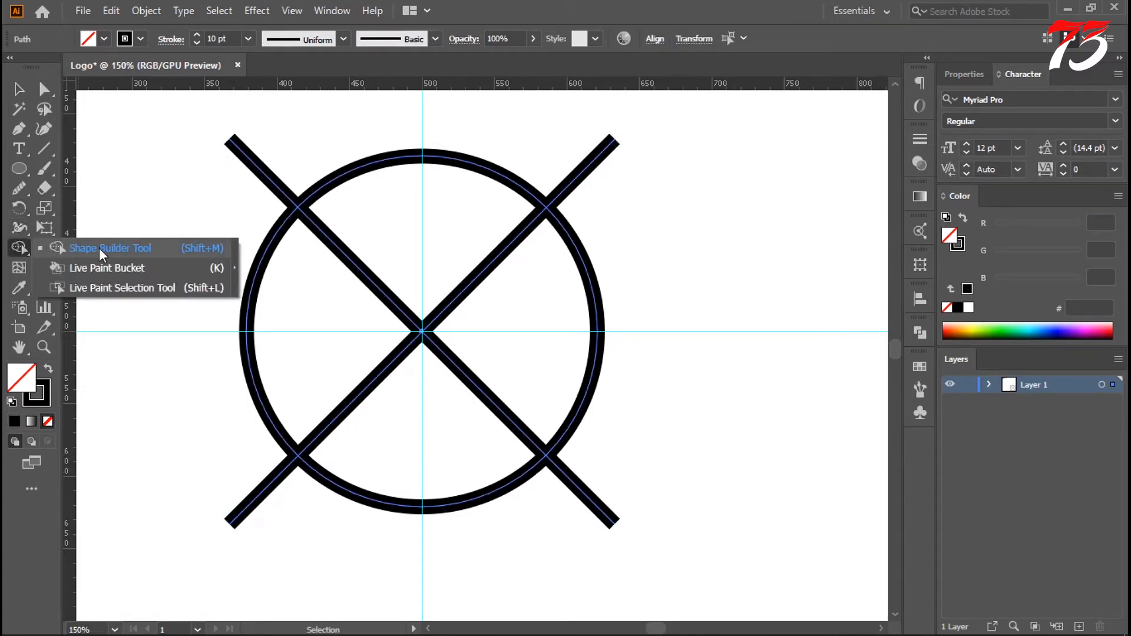
pyautogui.click(79, 248)
pyautogui.keyDown('alt'); pyautogui.moveTo(467, 454); pyautogui.dragTo(484, 528); pyautogui.keyUp('alt')
pyautogui.keyDown('alt'); pyautogui.moveTo(527, 515); pyautogui.dragTo(584, 487); pyautogui.keyUp('alt')
pyautogui.keyDown('alt'); pyautogui.moveTo(337, 496); pyautogui.dragTo(242, 471); pyautogui.keyUp('alt')
pyautogui.keyDown('alt'); pyautogui.click(296, 202); pyautogui.keyUp('alt')
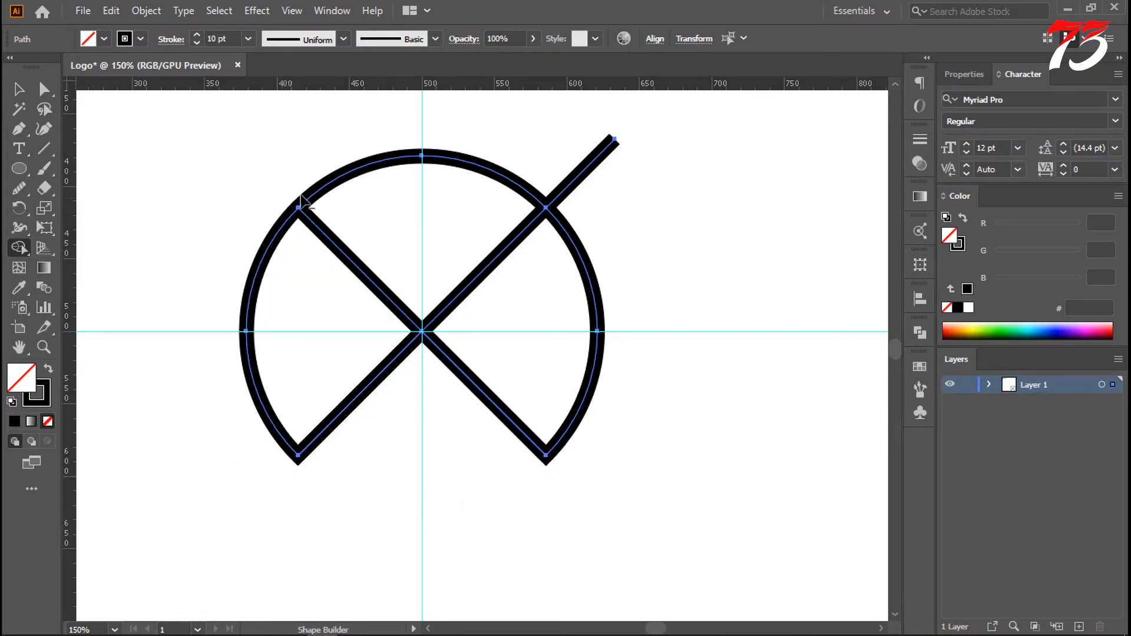
pyautogui.keyDown('alt'); pyautogui.moveTo(624, 243); pyautogui.dragTo(619, 277); pyautogui.keyUp('alt')
# - Merge the three remaining circle sectors into a single shape with Shape Builder
pyautogui.moveTo(559, 306)
pyautogui.mouseDown()
pyautogui.moveTo(313, 285)
pyautogui.moveTo(610, 377)
pyautogui.mouseUp()
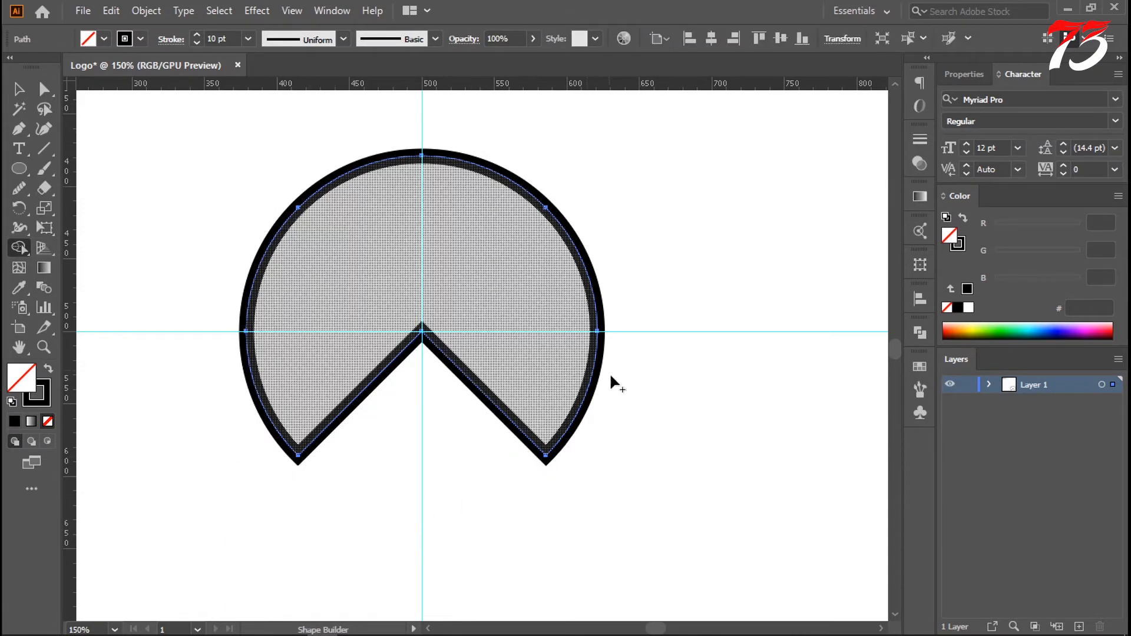
pyautogui.click(19, 89)
pyautogui.click(121, 176)
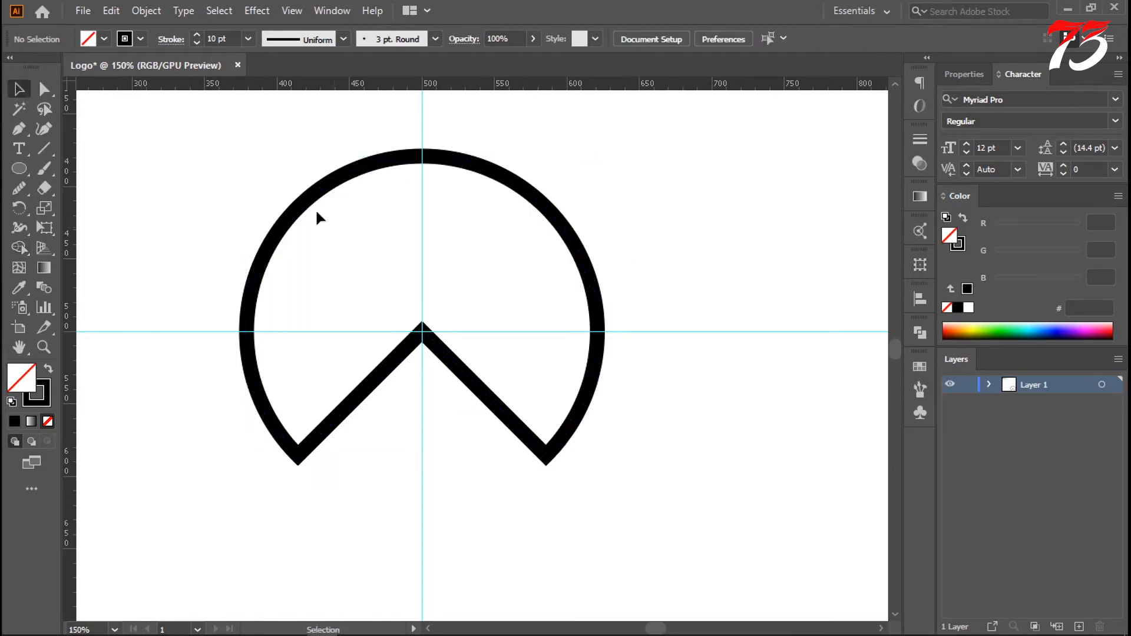
pyautogui.moveTo(121, 126); pyautogui.dragTo(683, 446)
pyautogui.click(513, 379)
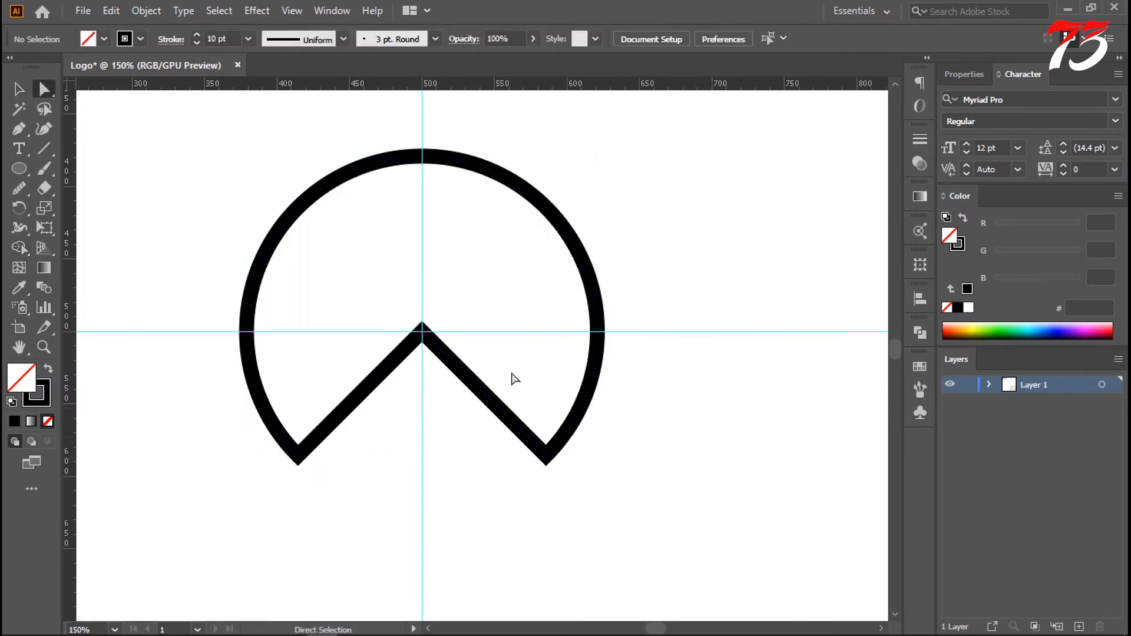
# - Round the shape's lower-left corner to a radius of about 49.93 px
pyautogui.moveTo(222, 154); pyautogui.dragTo(772, 449)
pyautogui.keyDown('ctrl'); pyautogui.click(372, 389); pyautogui.keyUp('ctrl')
pyautogui.keyDown('ctrl'); pyautogui.click(439, 369); pyautogui.keyUp('ctrl')
pyautogui.moveTo(642, 355); pyautogui.dragTo(586, 444)
pyautogui.click(472, 470)
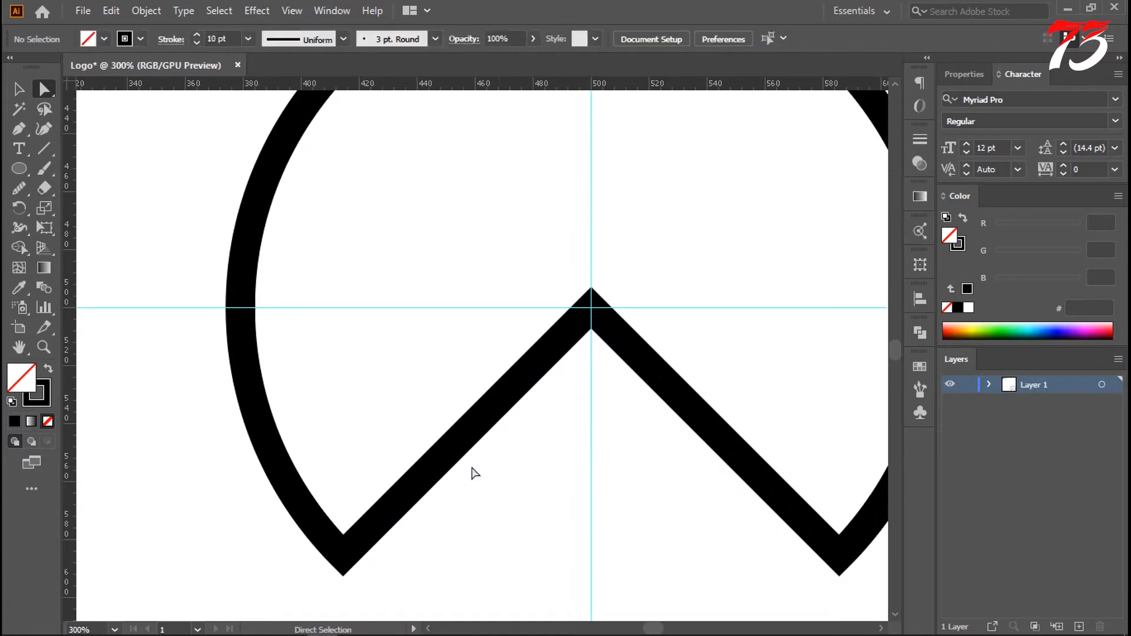
pyautogui.click(343, 555)
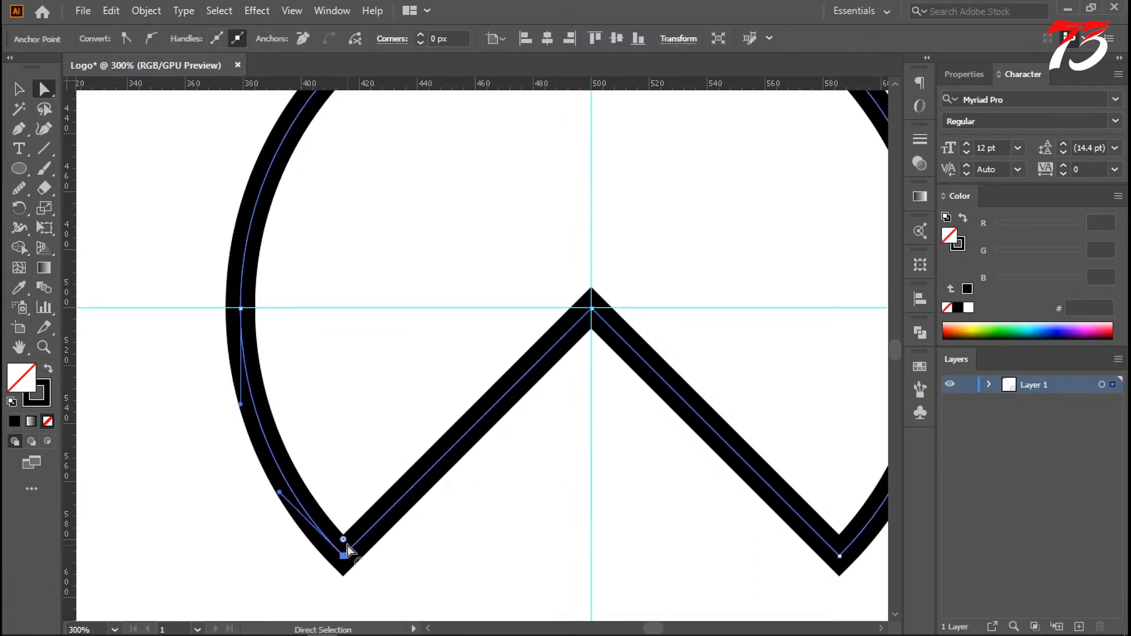
pyautogui.click(484, 567)
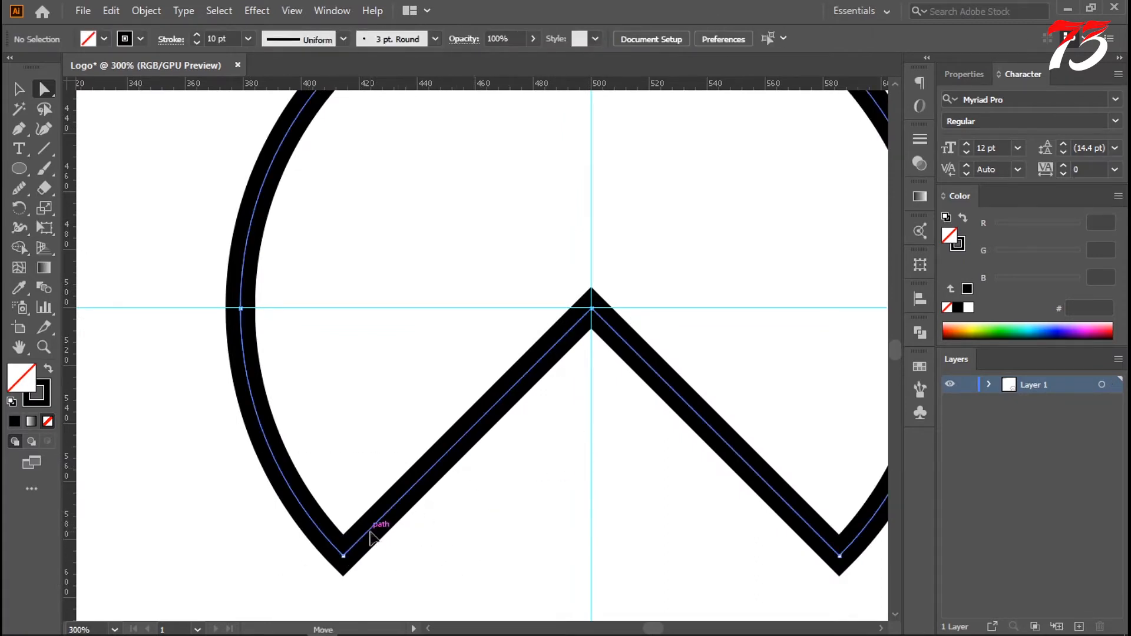
pyautogui.click(348, 540)
pyautogui.click(425, 556)
pyautogui.moveTo(344, 556); pyautogui.dragTo(409, 324)
pyautogui.hotkey('ctrl', 'z')
pyautogui.click(346, 548)
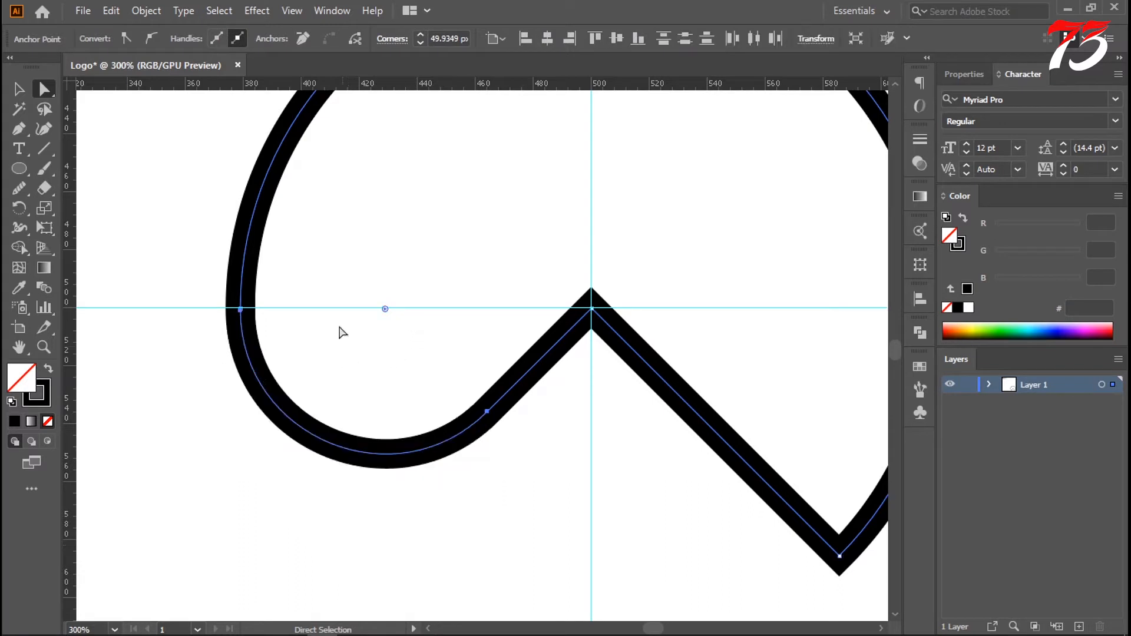
# - Round the shape's lower-right corner to a radius of about 49.93 px, matching the other lobe
pyautogui.click(638, 510)
pyautogui.moveTo(705, 466); pyautogui.dragTo(608, 471)
pyautogui.click(740, 556)
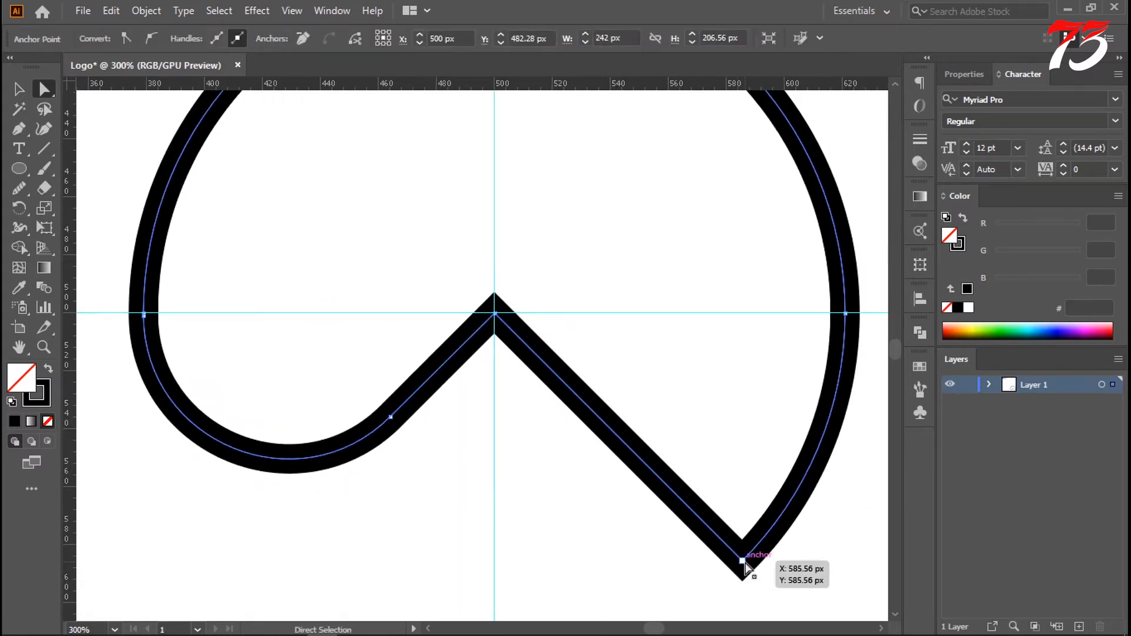
pyautogui.click(790, 573)
pyautogui.click(744, 558)
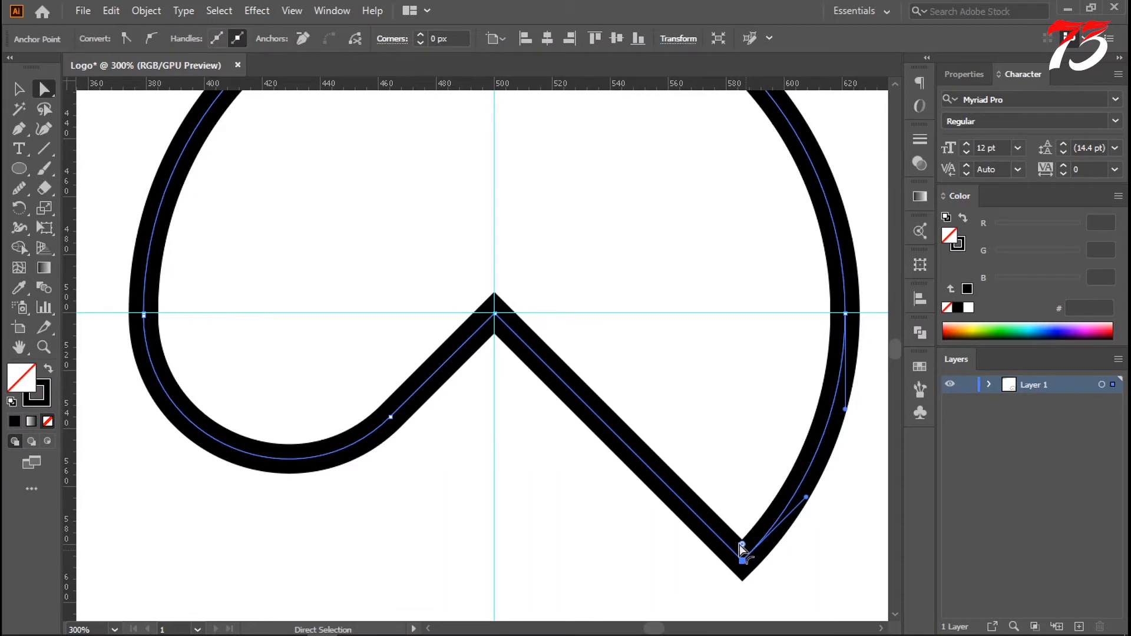
pyautogui.moveTo(740, 545); pyautogui.dragTo(725, 316)
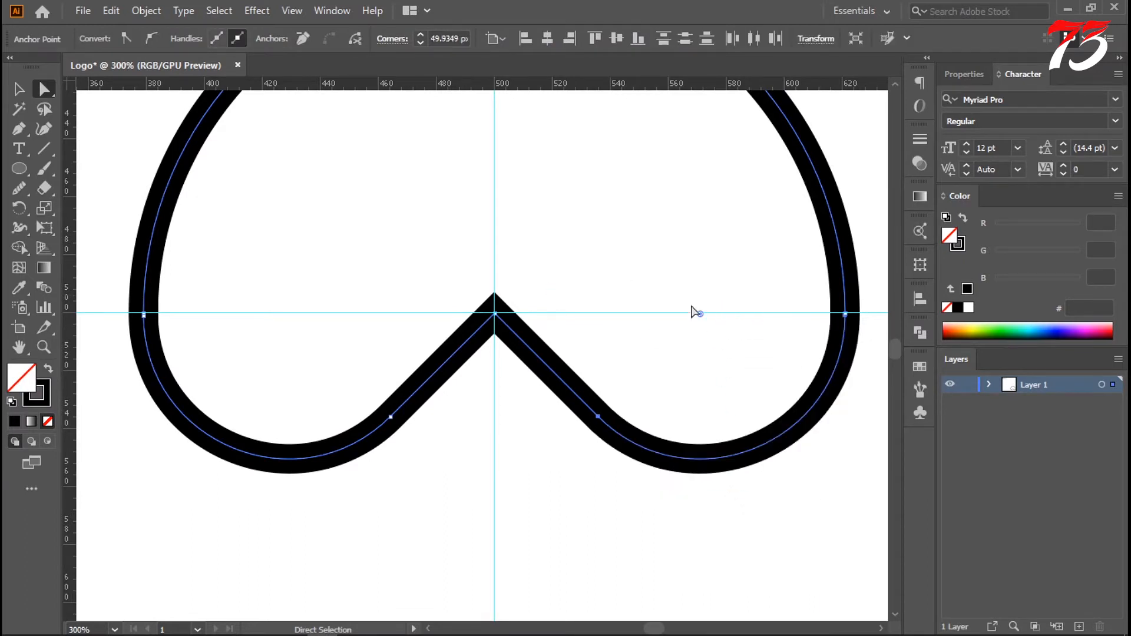
pyautogui.click(505, 462)
# - Draw a smaller unfilled circle with the 10 pt black stroke to the right of the rounded shape
pyautogui.keyDown('ctrl'); pyautogui.keyDown('alt'); pyautogui.click(487, 423); pyautogui.keyUp('alt'); pyautogui.keyUp('ctrl')
pyautogui.keyDown('ctrl'); pyautogui.keyDown('alt'); pyautogui.click(470, 401); pyautogui.keyUp('alt'); pyautogui.keyUp('ctrl')
pyautogui.moveTo(510, 294); pyautogui.dragTo(512, 379)
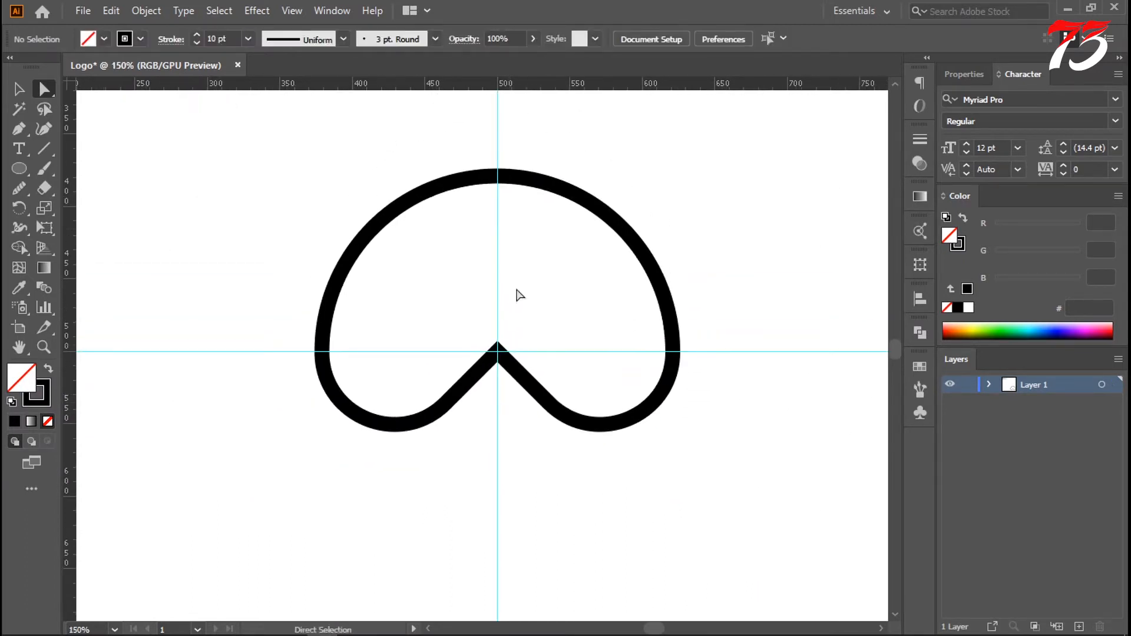
pyautogui.click(19, 169)
pyautogui.hscroll(5, 477, 267)
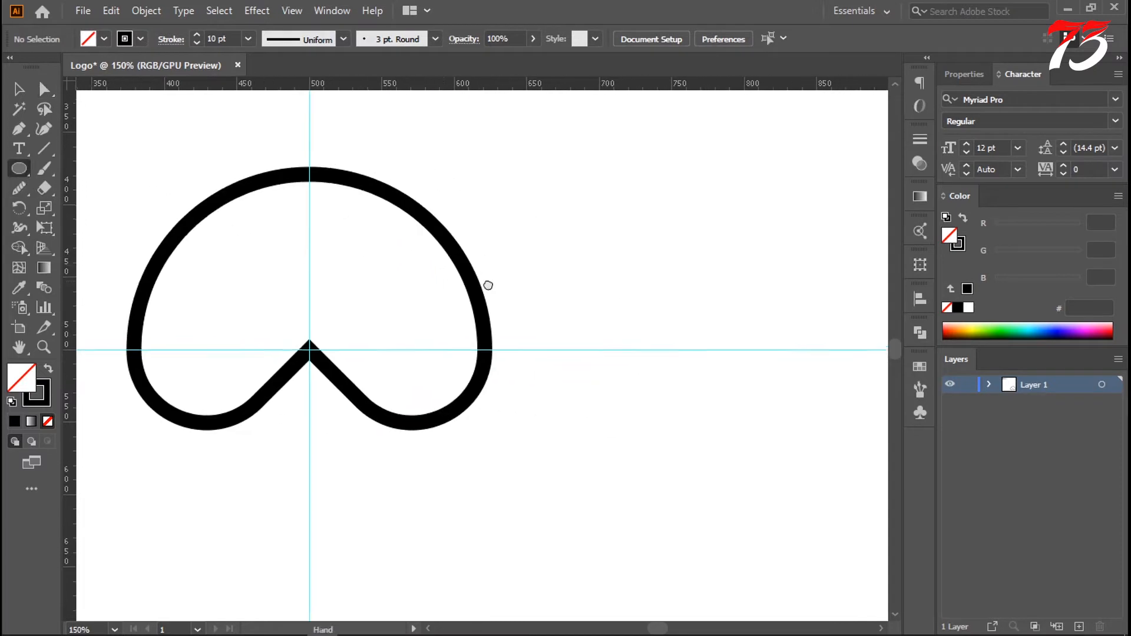
pyautogui.moveTo(627, 301); pyautogui.dragTo(657, 403)
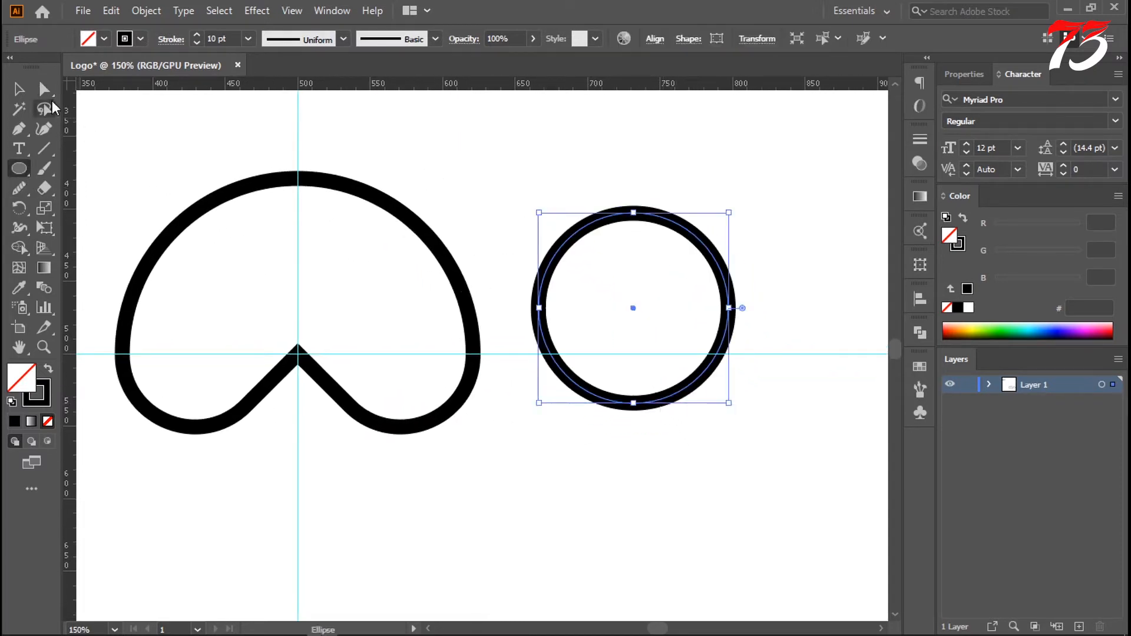
# - Stretch the small circle into an egg shape by moving its top anchor straight up
pyautogui.click(44, 89)
pyautogui.click(531, 189)
pyautogui.moveTo(646, 234); pyautogui.dragTo(638, 185)
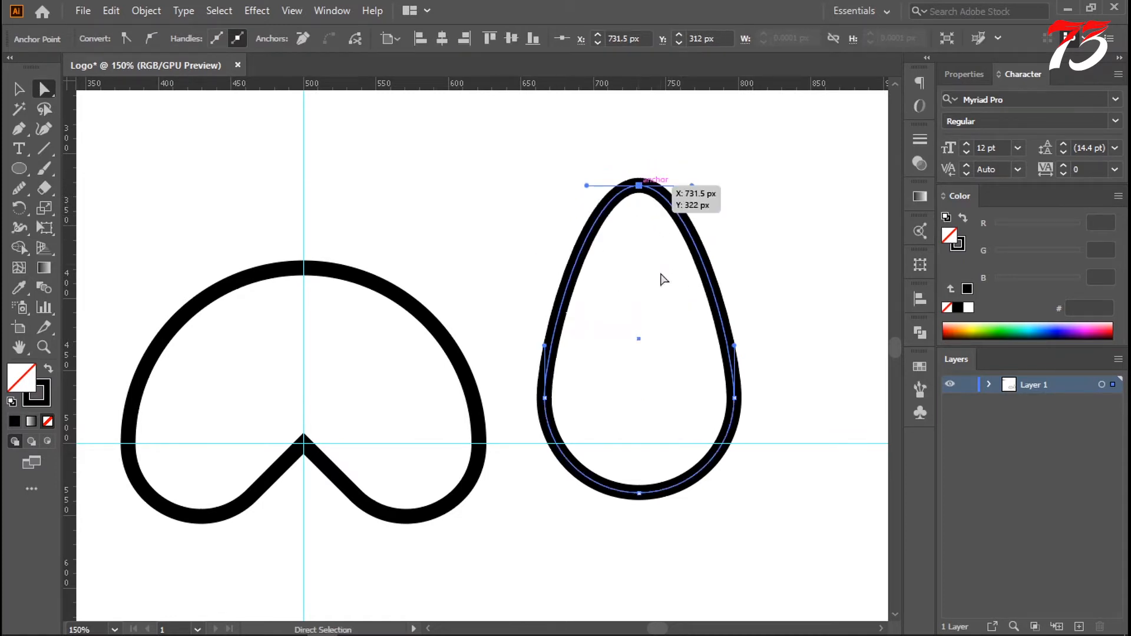
# - Move the egg shape onto the large rounded shape and centre it horizontally on the artboard
pyautogui.click(20, 88)
pyautogui.click(670, 329)
pyautogui.press('space')
pyautogui.moveTo(670, 328); pyautogui.dragTo(461, 352)
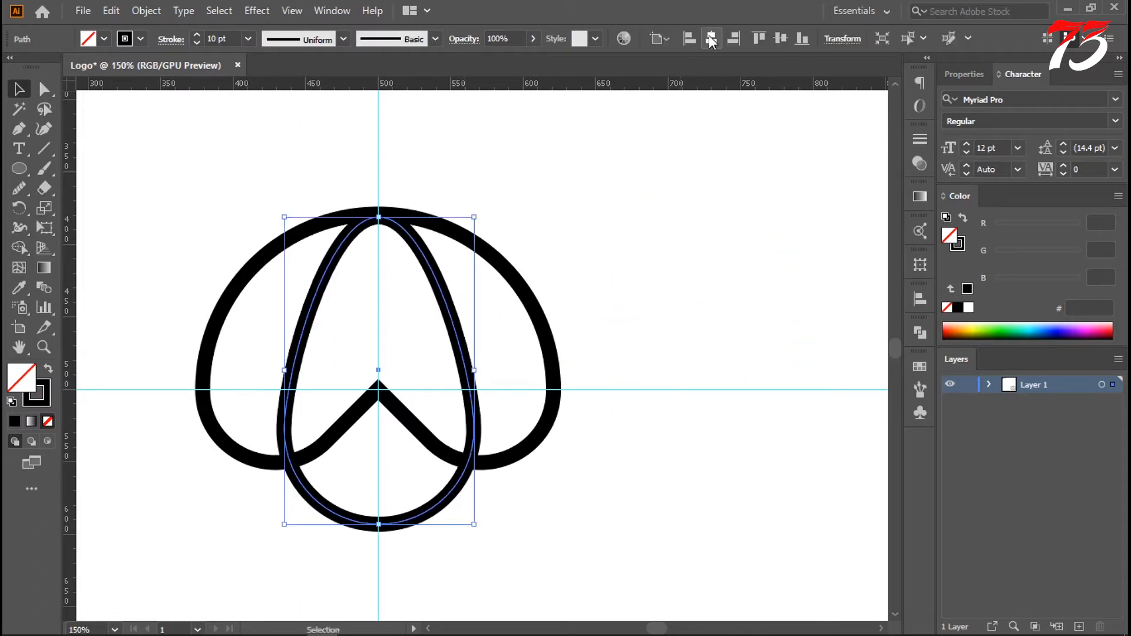
pyautogui.click(694, 222)
pyautogui.hotkey('ctrl', '+')
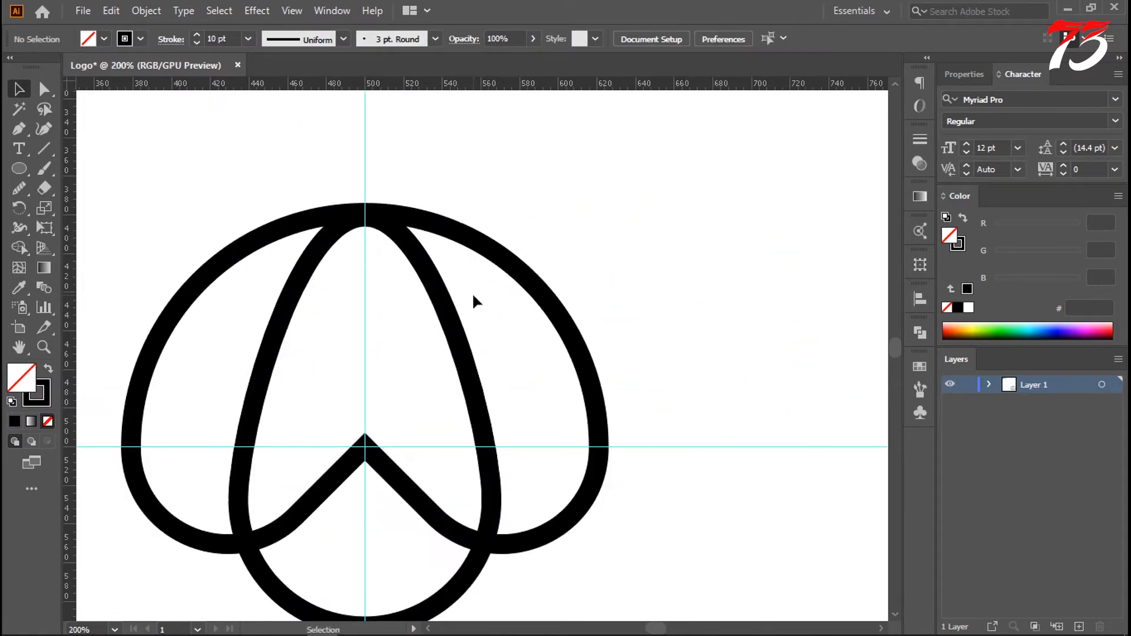
pyautogui.press('space')
pyautogui.moveTo(523, 386); pyautogui.dragTo(550, 324)
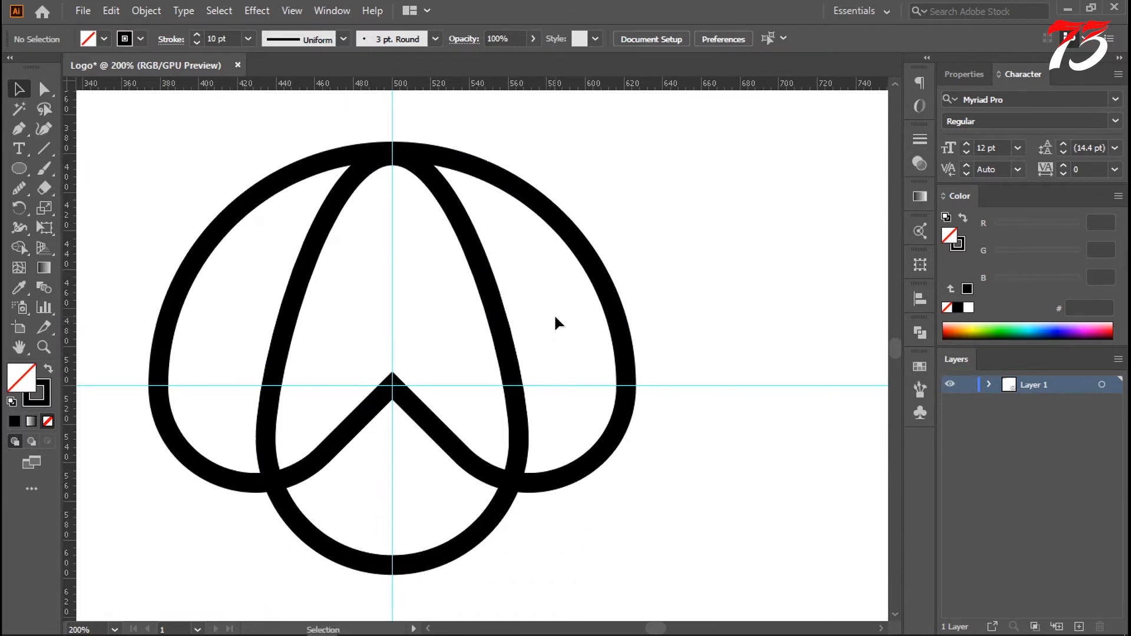
# - Shorten the egg shape by raising its bottom edge to just below the outer shape's two lobes
pyautogui.hotkey('ctrl', '-')
pyautogui.click(470, 477)
pyautogui.moveTo(470, 476); pyautogui.dragTo(469, 442)
pyautogui.click(548, 475)
pyautogui.press('space')
pyautogui.moveTo(599, 357); pyautogui.dragTo(601, 383)
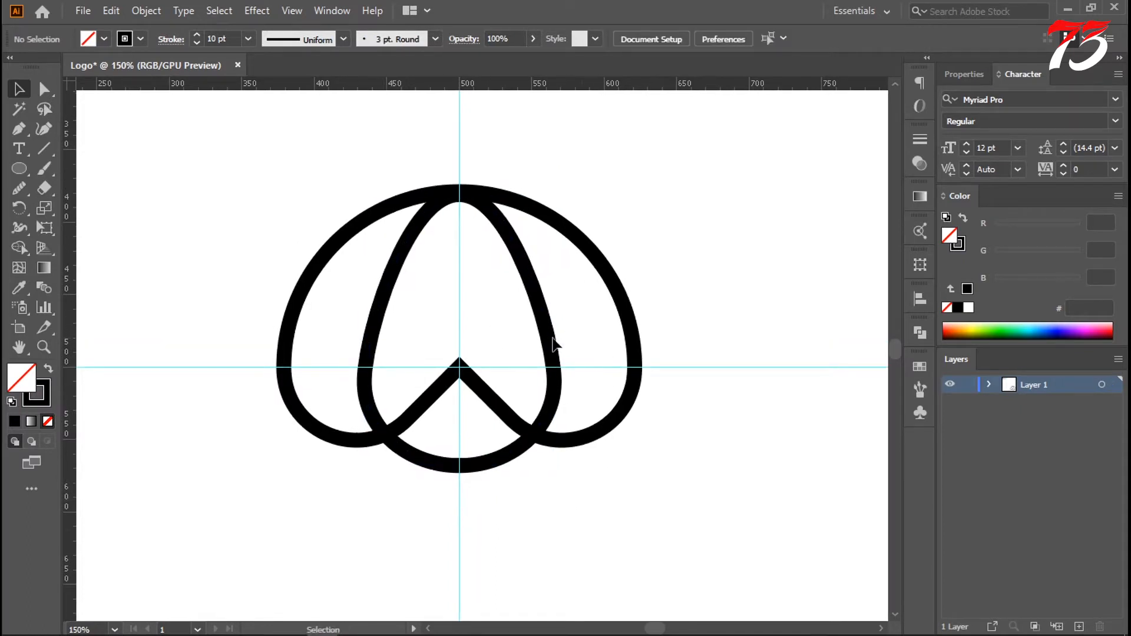
# - Narrow the egg shape slightly and symmetrically about the vertical guide
pyautogui.click(554, 345)
pyautogui.moveTo(554, 330); pyautogui.dragTo(610, 321)
pyautogui.click(709, 382)
# - Recolour the egg shape's stroke with the dark grey (666165) sampled from the first palette swatch
pyautogui.press('space')
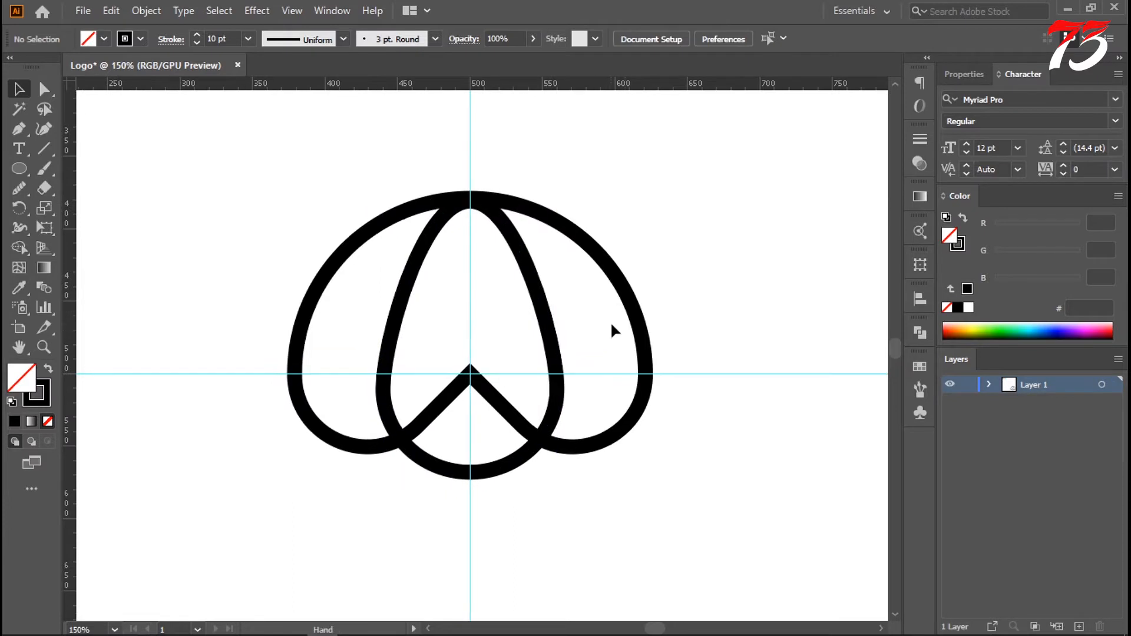
pyautogui.moveTo(547, 343); pyautogui.dragTo(545, 345)
pyautogui.hotkey('ctrl', '-')
pyautogui.press('space')
pyautogui.moveTo(329, 273); pyautogui.dragTo(541, 419)
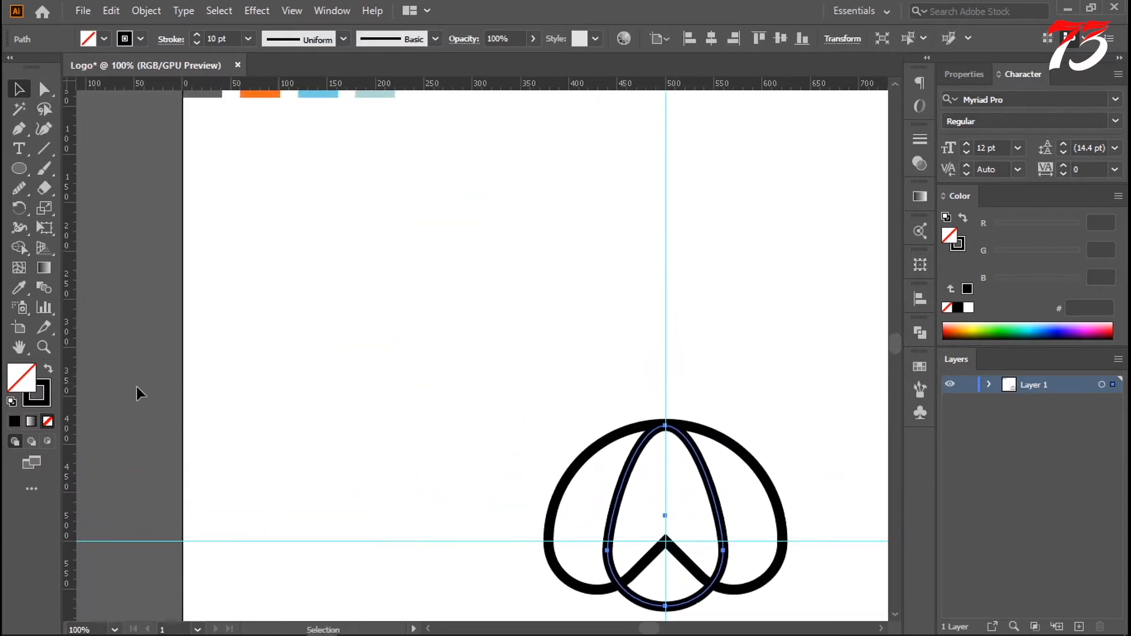
pyautogui.click(44, 400)
pyautogui.click(19, 289)
pyautogui.press('space')
pyautogui.moveTo(234, 214); pyautogui.dragTo(234, 311)
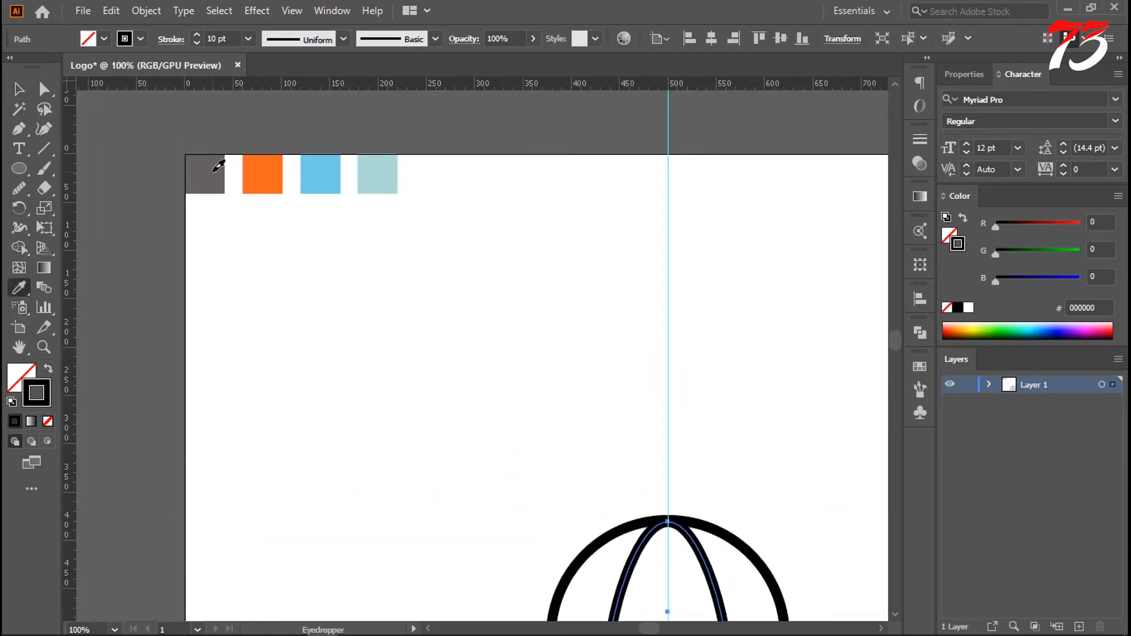
pyautogui.click(213, 171)
pyautogui.press('space')
pyautogui.moveTo(492, 445)
pyautogui.mouseDown()
pyautogui.moveTo(492, 393)
pyautogui.moveTo(495, 472)
pyautogui.moveTo(488, 390)
pyautogui.mouseUp()
# - Fill the egg shape with the light blue (70CEE5) sampled from the third palette swatch
pyautogui.click(23, 378)
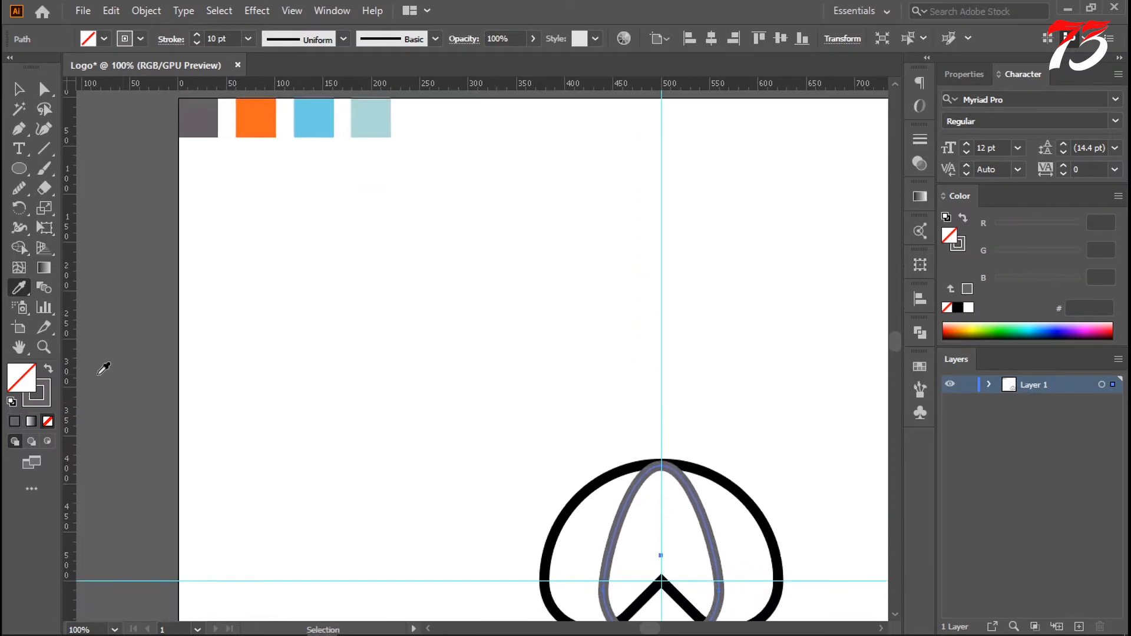
pyautogui.press('space')
pyautogui.moveTo(293, 304); pyautogui.dragTo(293, 367)
pyautogui.click(321, 177)
pyautogui.press('space')
pyautogui.moveTo(483, 428); pyautogui.dragTo(447, 271)
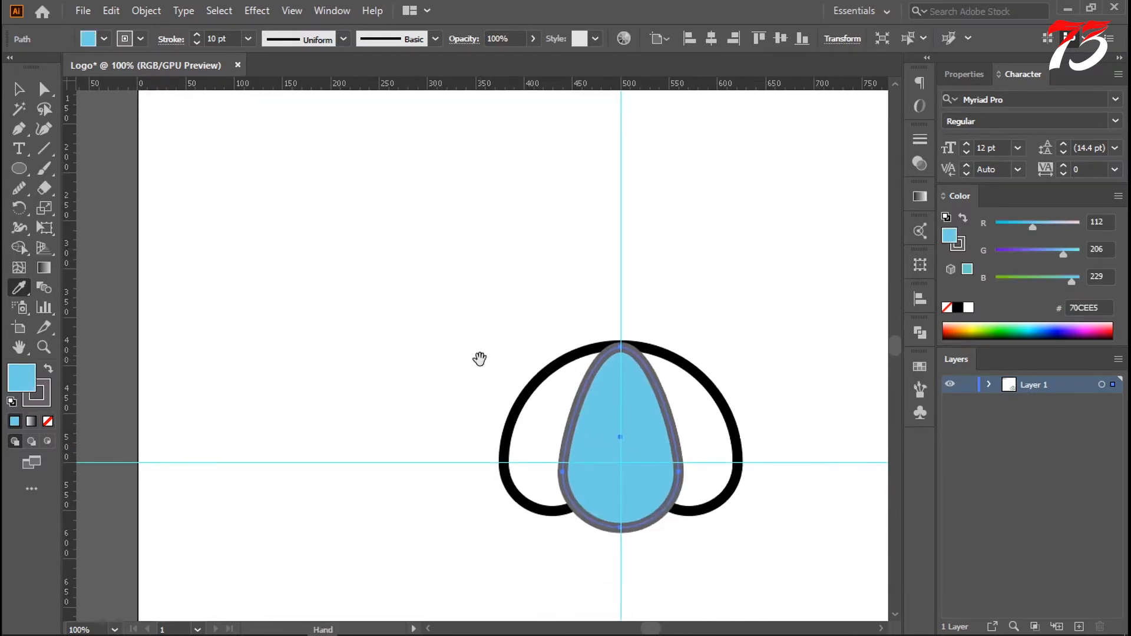
# - Recolour the outer shape's stroke with the egg outline's dark grey (666165), leaving its fill empty
pyautogui.click(19, 90)
pyautogui.click(448, 277)
pyautogui.press('space')
pyautogui.scroll(1, 724, 468)
pyautogui.moveTo(725, 468); pyautogui.dragTo(646, 482)
pyautogui.click(619, 349)
pyautogui.click(19, 288)
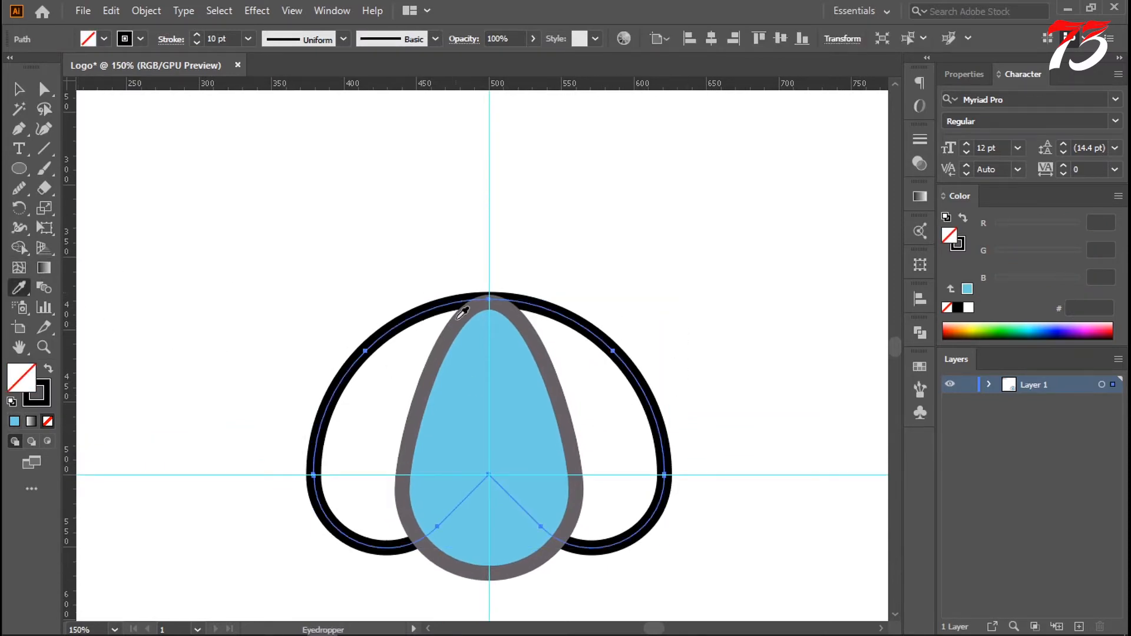
pyautogui.keyDown('shift'); pyautogui.click(457, 323); pyautogui.keyUp('shift')
pyautogui.hotkey('ctrl', 'z')
pyautogui.click(47, 396)
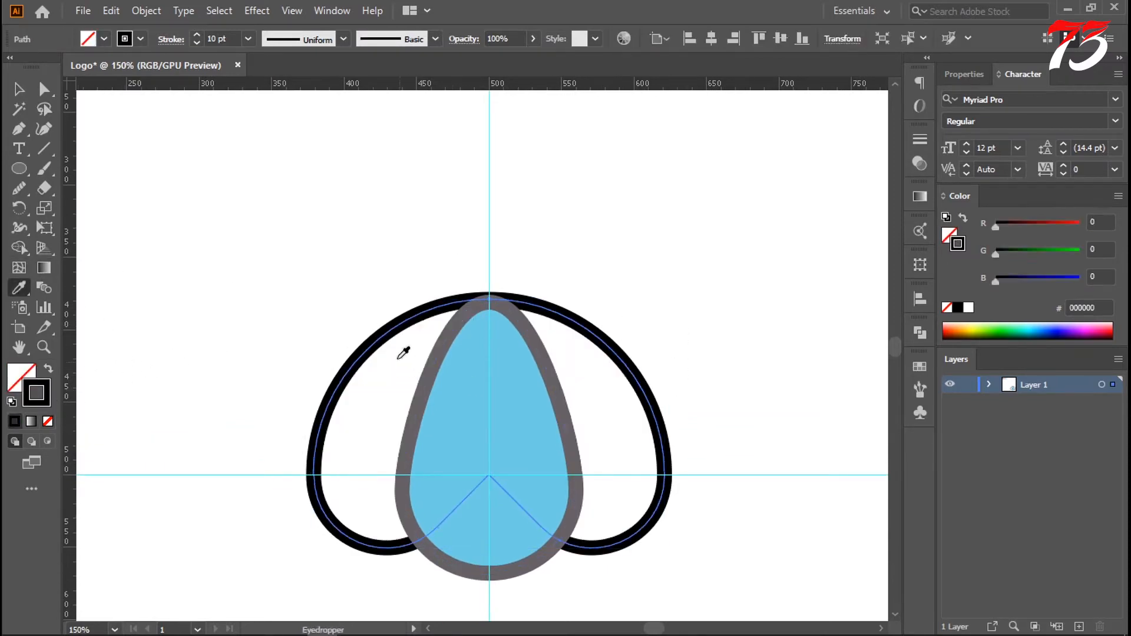
pyautogui.keyDown('shift'); pyautogui.click(442, 365); pyautogui.keyUp('shift')
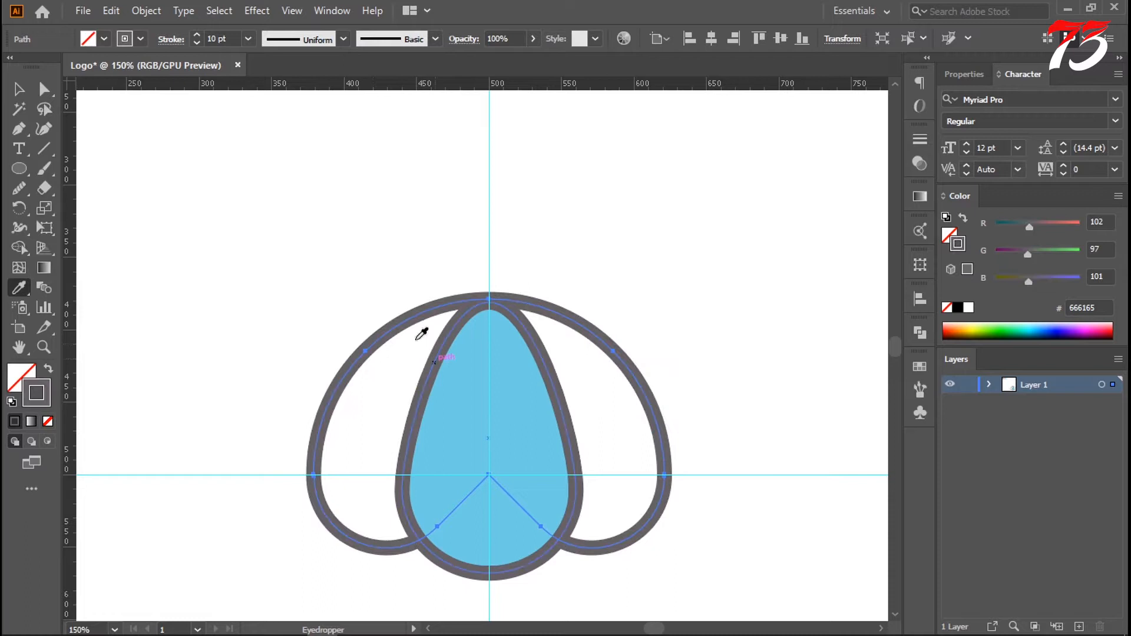
pyautogui.click(23, 90)
pyautogui.click(413, 254)
# - Examine how the egg shape meets the outer shape's top curve and lower lobes
pyautogui.keyDown('ctrl'); pyautogui.keyDown('alt'); pyautogui.click(485, 320); pyautogui.keyUp('alt'); pyautogui.keyUp('ctrl')
pyautogui.keyDown('ctrl'); pyautogui.keyDown('alt'); pyautogui.click(484, 319); pyautogui.keyUp('alt'); pyautogui.keyUp('ctrl')
pyautogui.moveTo(490, 355); pyautogui.dragTo(484, 310)
pyautogui.keyDown('ctrl'); pyautogui.click(495, 348); pyautogui.keyUp('ctrl')
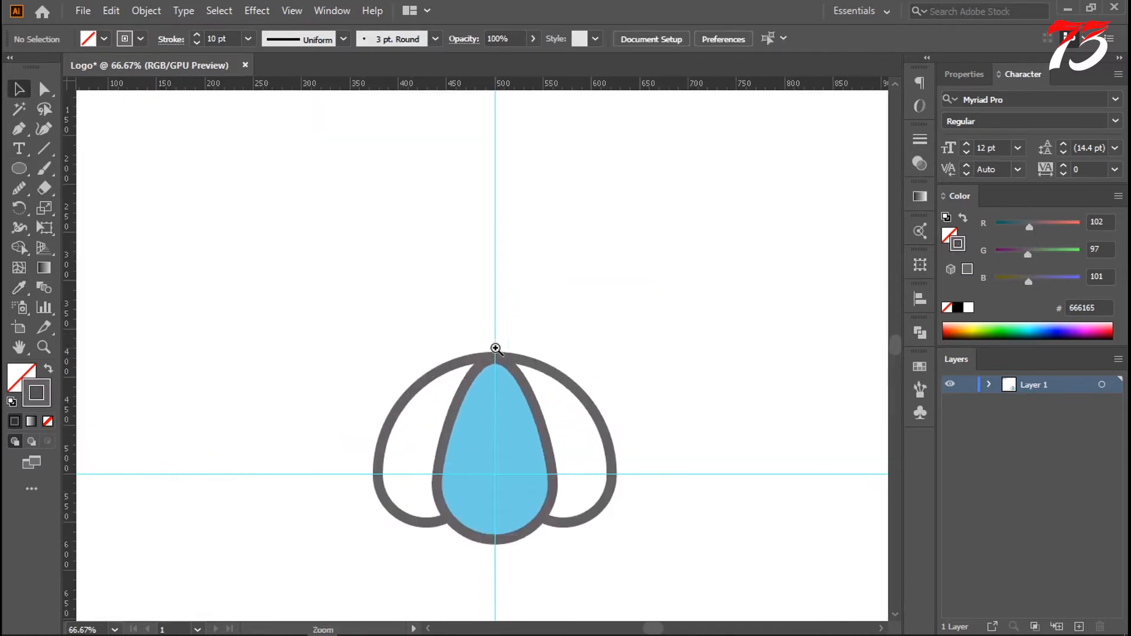
pyautogui.moveTo(505, 373); pyautogui.dragTo(523, 398)
pyautogui.moveTo(596, 425); pyautogui.dragTo(596, 377)
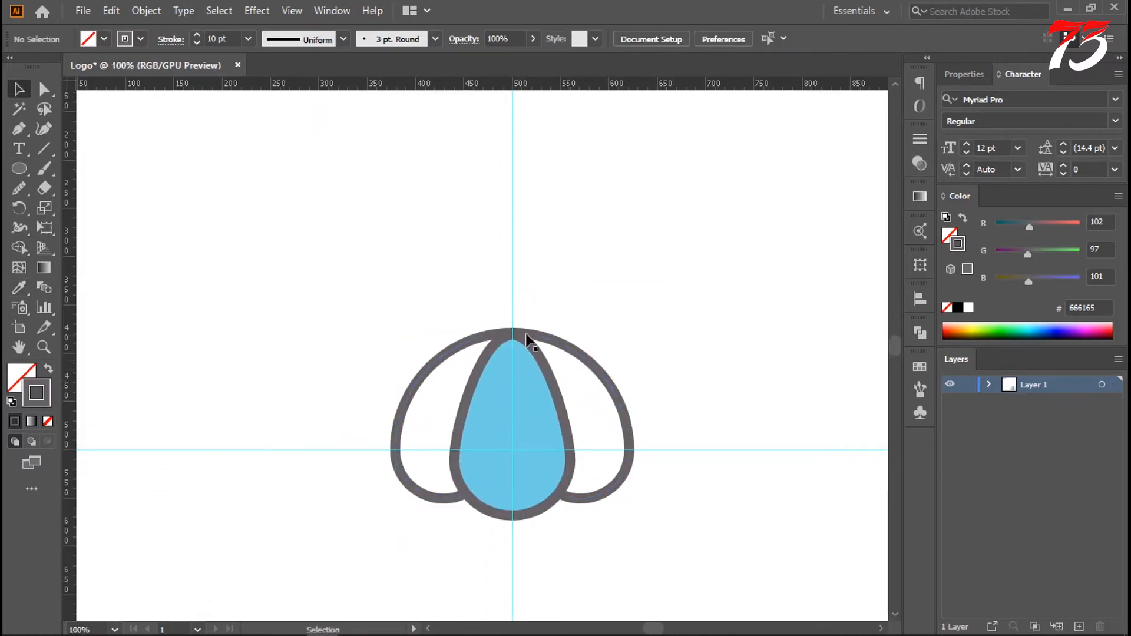
pyautogui.keyDown('ctrl'); pyautogui.click(534, 414); pyautogui.keyUp('ctrl')
pyautogui.moveTo(495, 418); pyautogui.dragTo(544, 422)
pyautogui.click(571, 393)
pyautogui.moveTo(583, 375); pyautogui.dragTo(574, 375)
pyautogui.click(742, 331)
pyautogui.hotkey('ctrl', 'z')
pyautogui.click(742, 331)
pyautogui.click(667, 375)
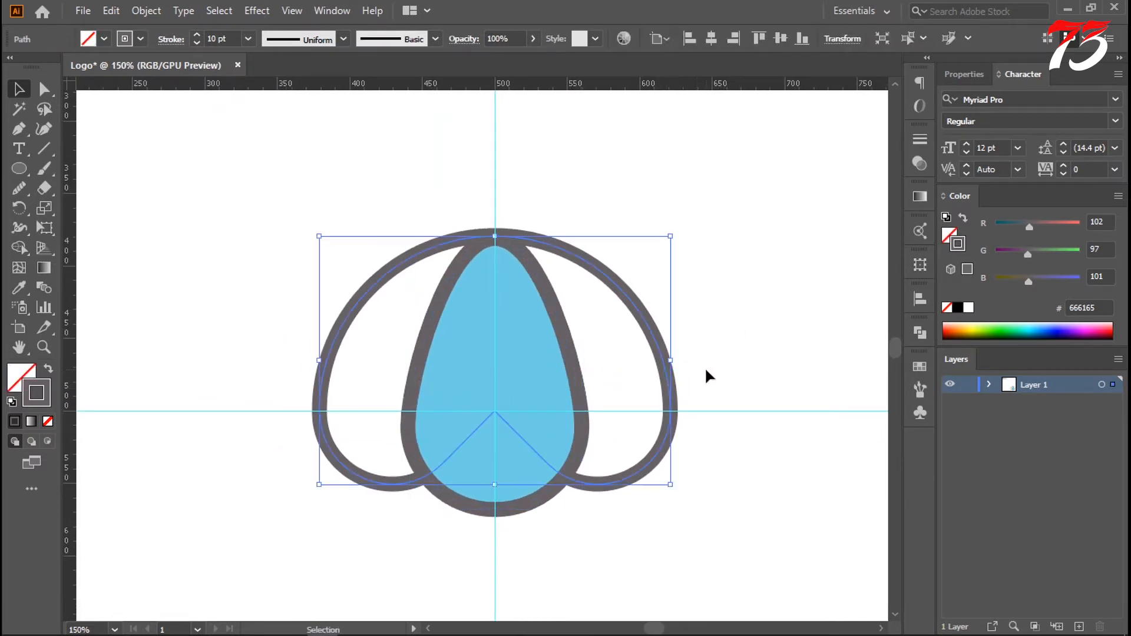
pyautogui.click(707, 370)
pyautogui.moveTo(635, 409); pyautogui.dragTo(635, 392)
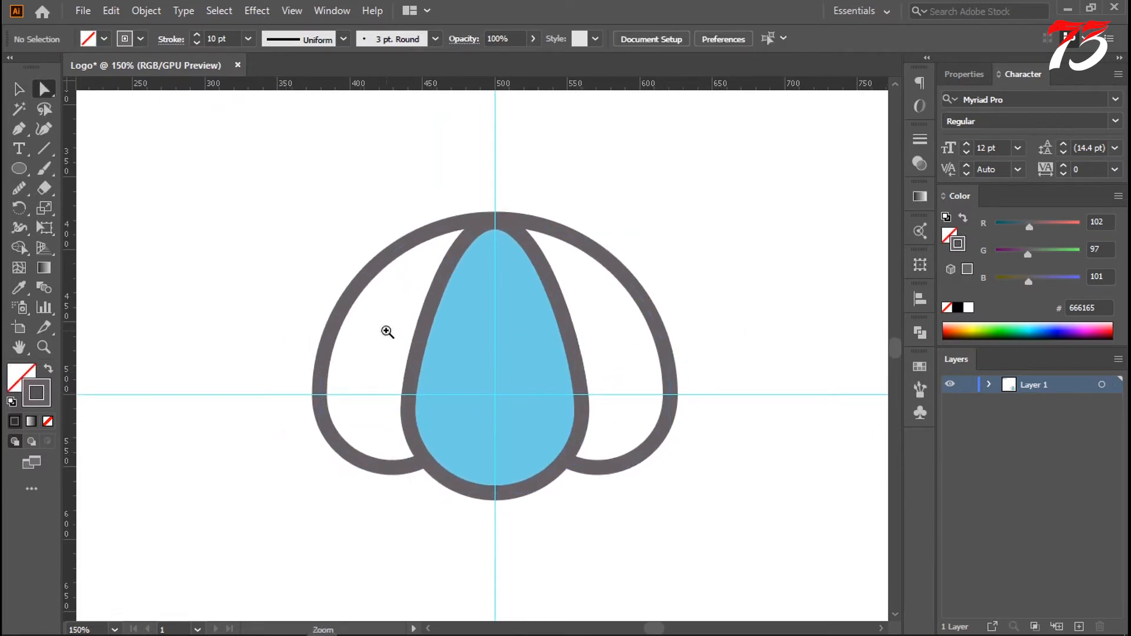
# - Inspect the anchor points and handles along the outer shape's left side
pyautogui.keyDown('ctrl'); pyautogui.click(390, 333); pyautogui.keyUp('ctrl')
pyautogui.moveTo(399, 380); pyautogui.dragTo(391, 316)
pyautogui.click(390, 316)
pyautogui.click(380, 375)
pyautogui.click(332, 427)
pyautogui.keyDown('ctrl'); pyautogui.click(425, 353); pyautogui.keyUp('ctrl')
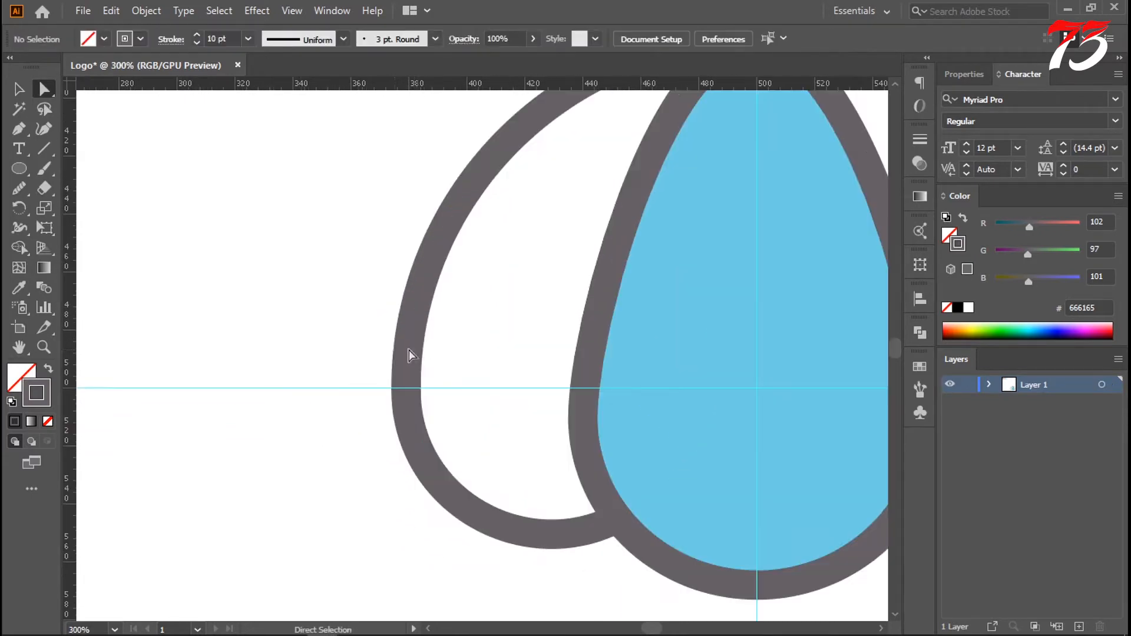
pyautogui.rightClick(324, 315)
pyautogui.click(415, 393)
pyautogui.click(423, 377)
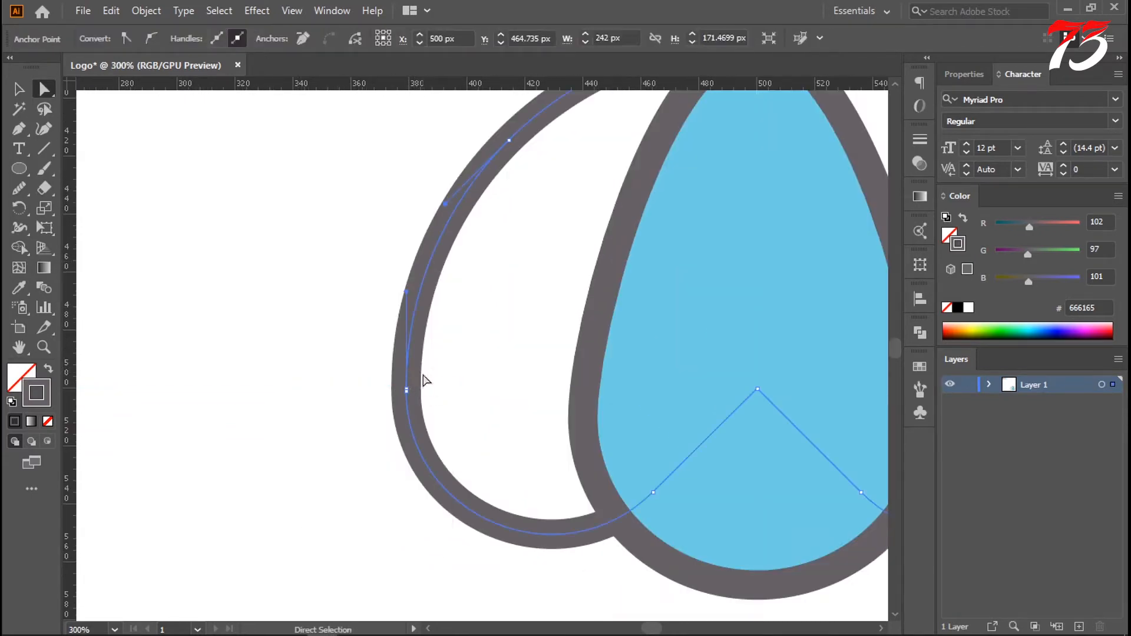
pyautogui.keyDown('ctrl'); pyautogui.keyDown('alt'); pyautogui.click(398, 330); pyautogui.keyUp('alt'); pyautogui.keyUp('ctrl')
pyautogui.keyDown('ctrl'); pyautogui.keyDown('alt'); pyautogui.click(493, 332); pyautogui.keyUp('alt'); pyautogui.keyUp('ctrl')
pyautogui.moveTo(493, 332); pyautogui.dragTo(439, 329)
pyautogui.click(19, 89)
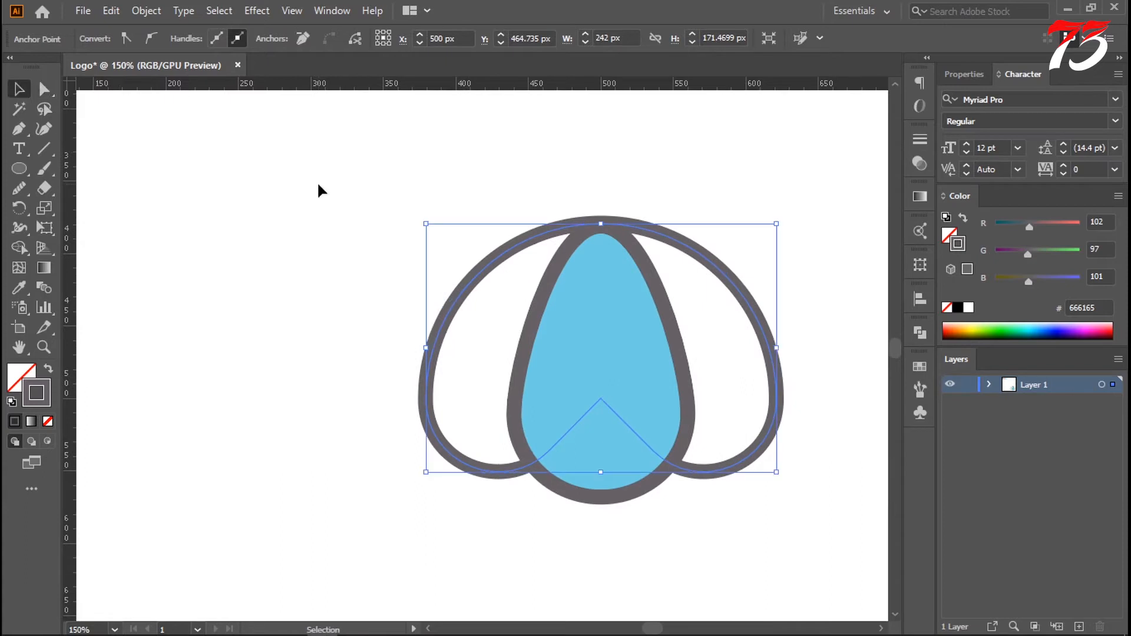
pyautogui.click(318, 189)
# - Hide the guides and draw a short curved highlight line with the Pen tool inside the egg's lower-left edge
pyautogui.keyDown('ctrl'); pyautogui.keyDown('alt'); pyautogui.click(543, 310); pyautogui.keyUp('alt'); pyautogui.keyUp('ctrl')
pyautogui.moveTo(559, 344); pyautogui.dragTo(558, 298)
pyautogui.hotkey('ctrl', '+')
pyautogui.hotkey('ctrl', '+')
pyautogui.moveTo(513, 389)
pyautogui.mouseDown()
pyautogui.moveTo(526, 331)
pyautogui.moveTo(526, 387)
pyautogui.mouseUp()
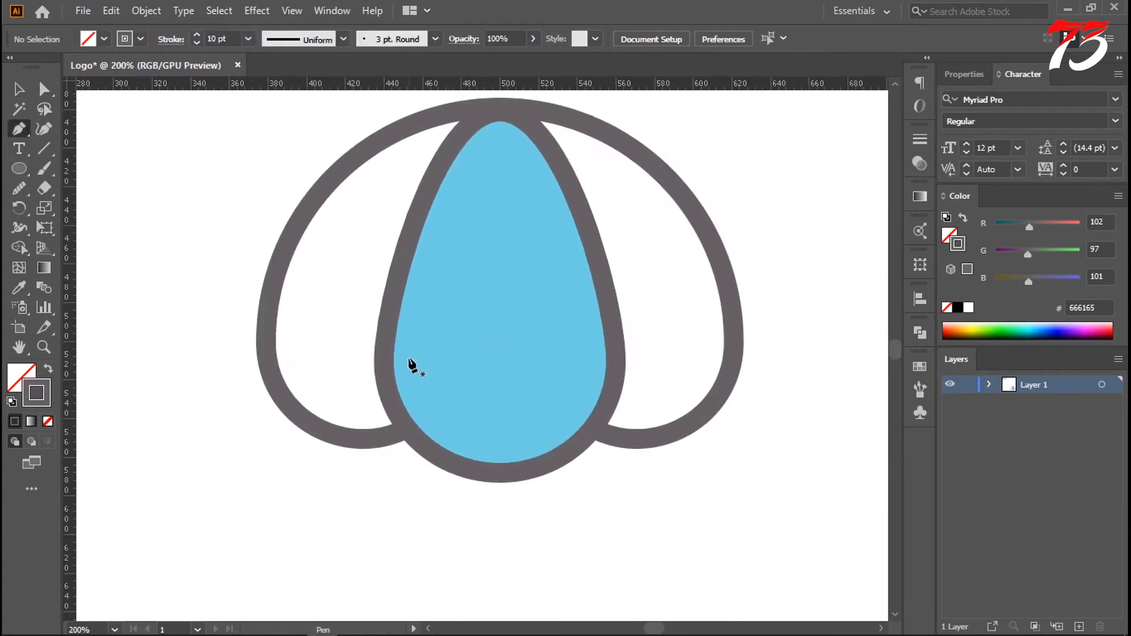
pyautogui.click(410, 358)
pyautogui.moveTo(502, 446); pyautogui.dragTo(588, 457)
pyautogui.click(502, 446)
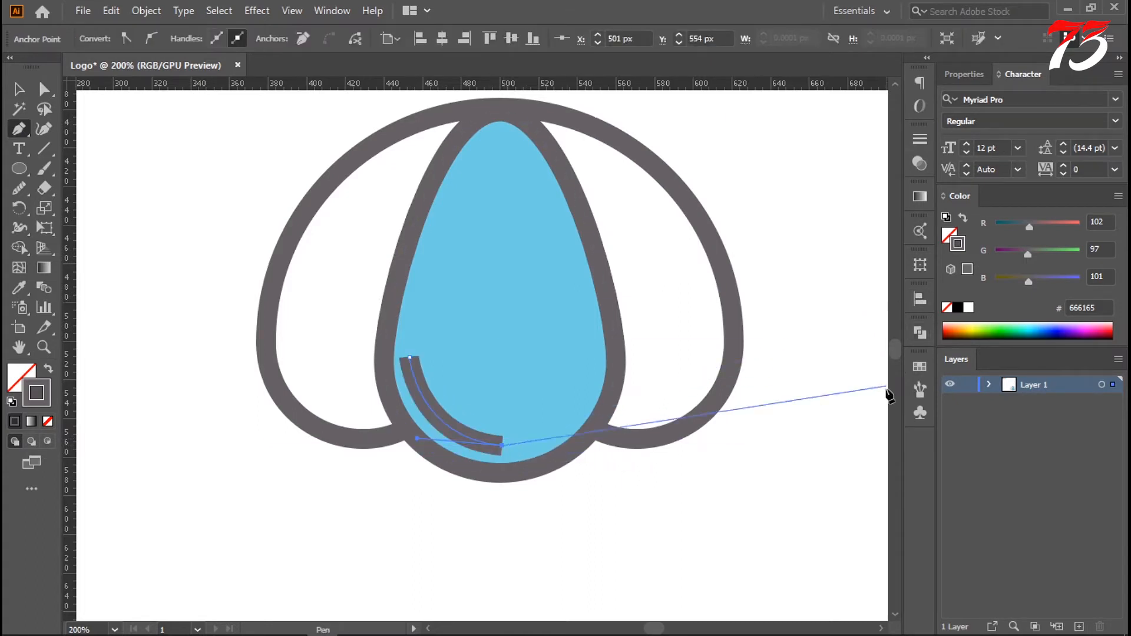
pyautogui.click(19, 89)
pyautogui.click(748, 422)
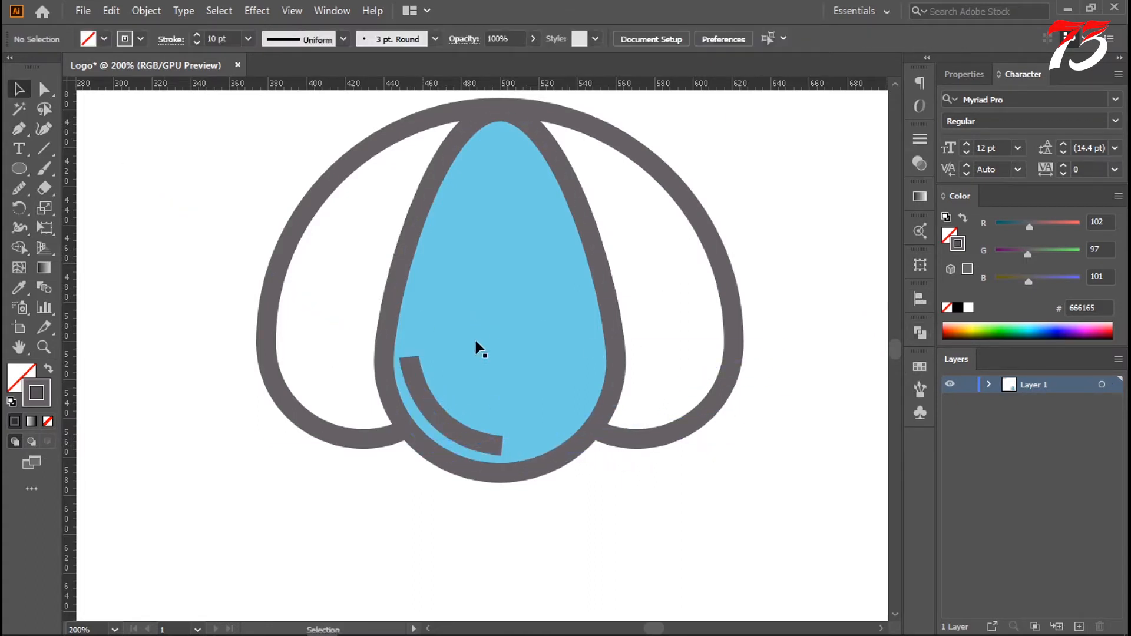
# - Give the highlight line's stroke round caps
pyautogui.click(441, 420)
pyautogui.click(438, 416)
pyautogui.click(920, 164)
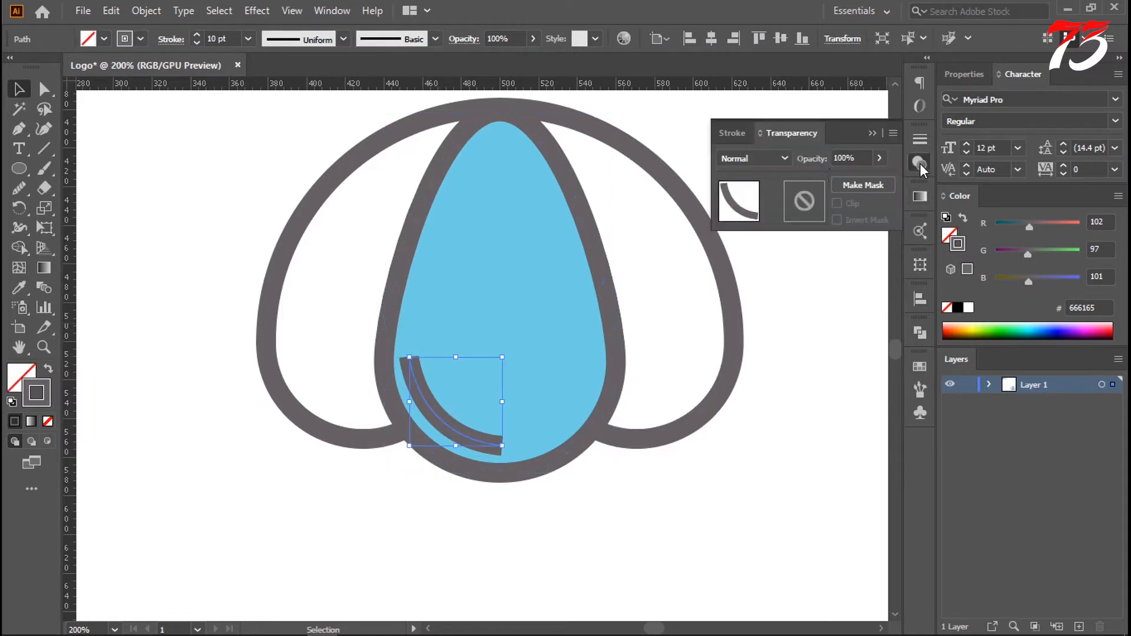
pyautogui.click(735, 134)
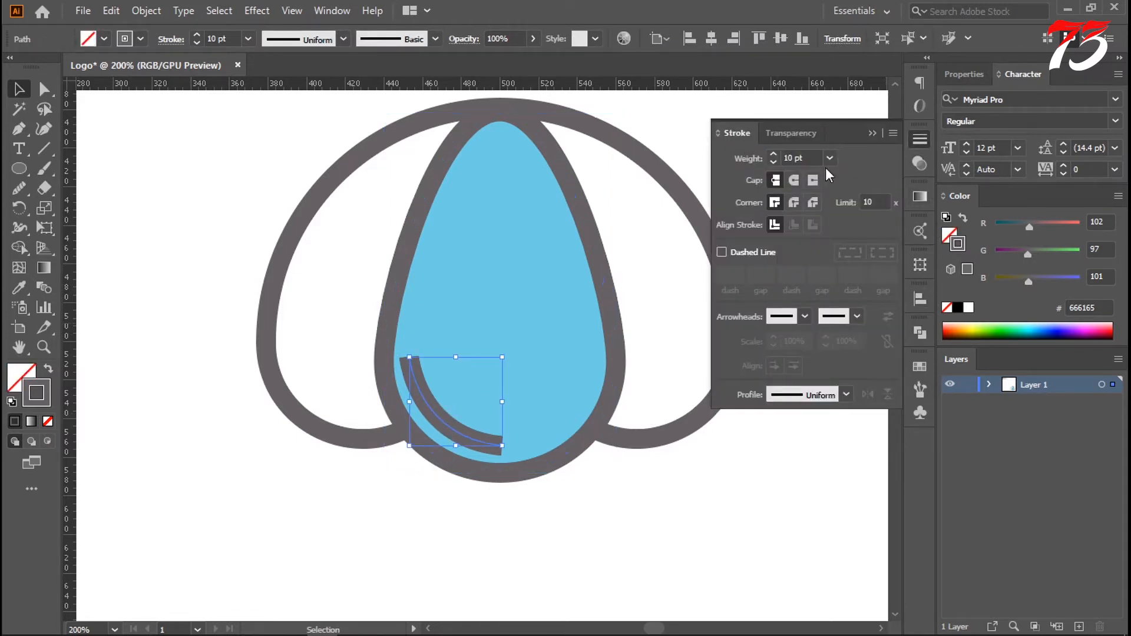
pyautogui.click(795, 180)
pyautogui.click(733, 402)
# - Move both end anchors of the highlight line slightly inward, away from the egg's outline
pyautogui.click(385, 379)
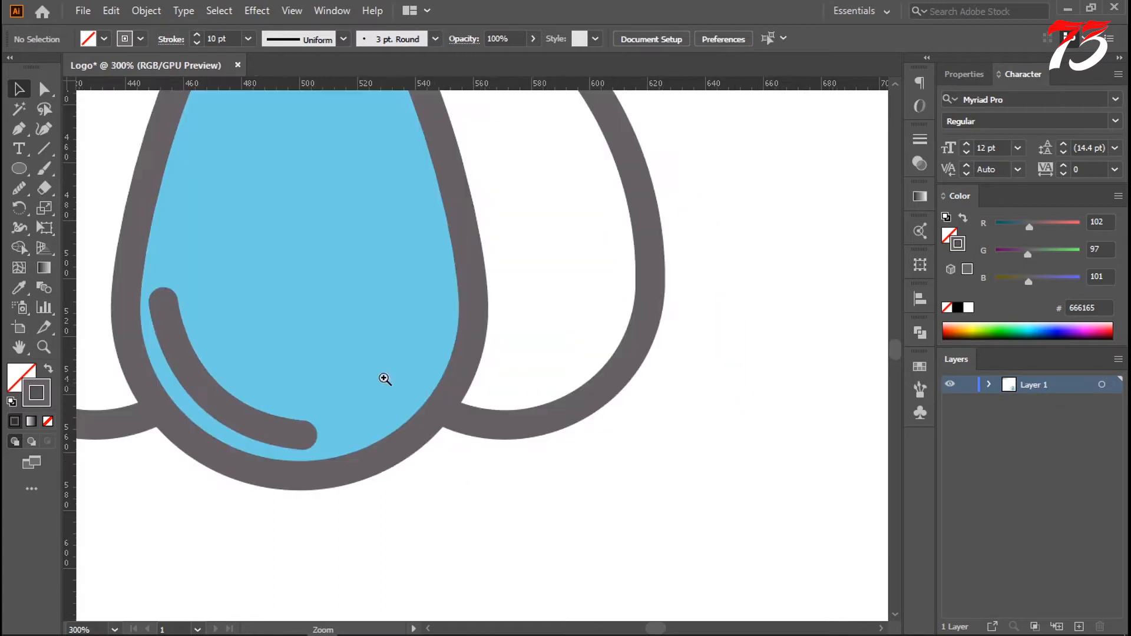
pyautogui.moveTo(385, 378); pyautogui.dragTo(515, 383)
pyautogui.moveTo(293, 304); pyautogui.dragTo(304, 311)
pyautogui.click(588, 489)
pyautogui.click(473, 456)
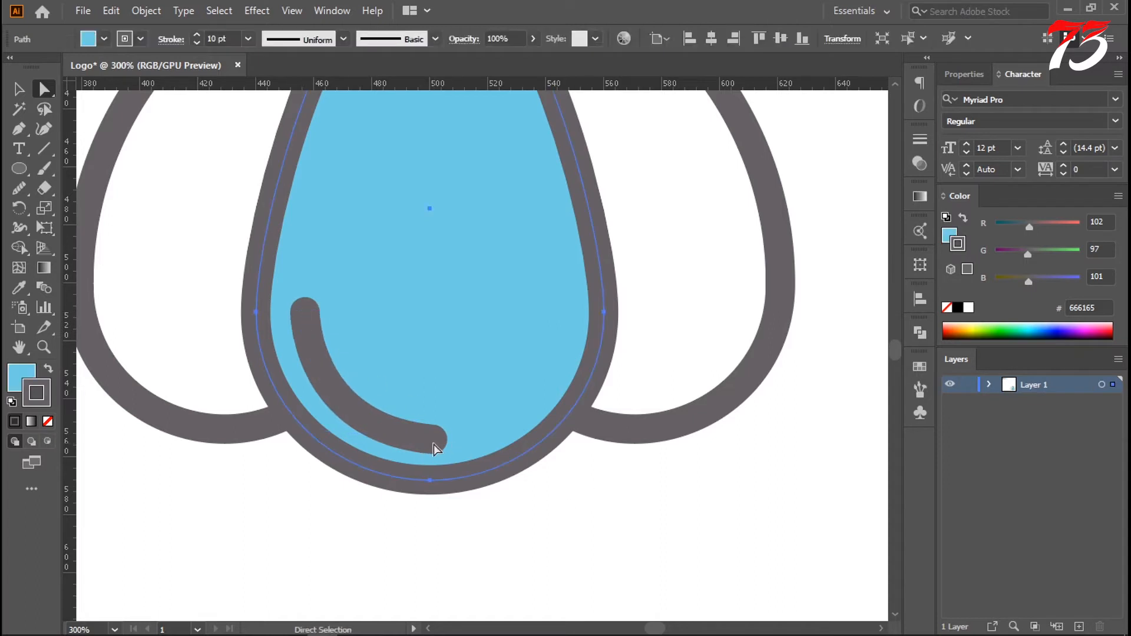
pyautogui.moveTo(434, 441); pyautogui.dragTo(434, 428)
pyautogui.click(505, 489)
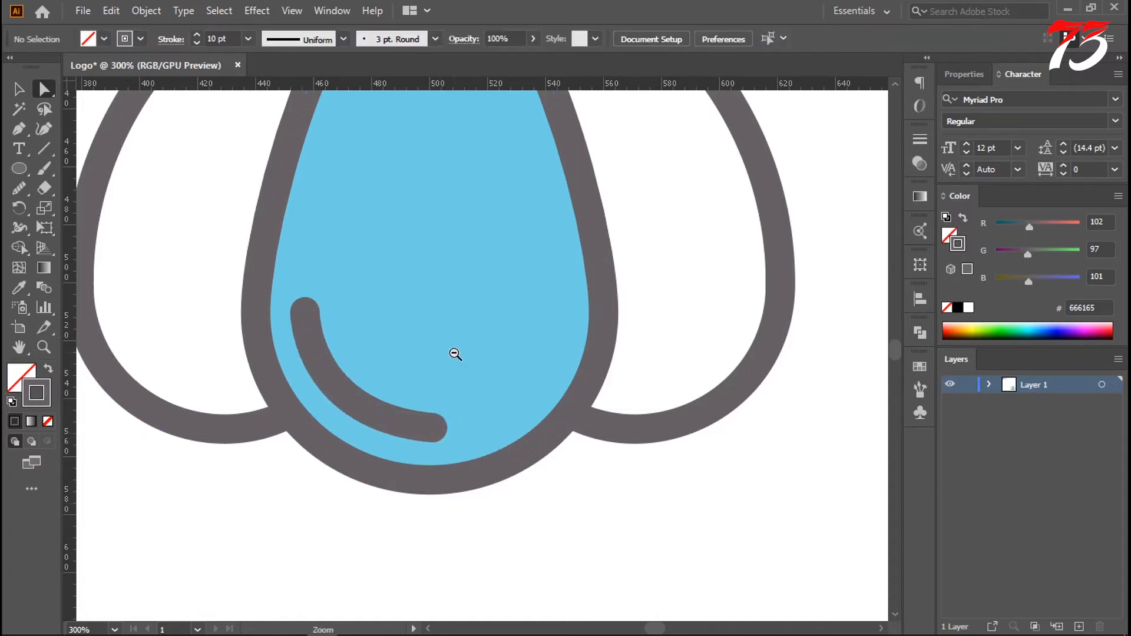
# - Draw a tall, narrow, unfilled rounded rectangle running from above the outer shape to well below the egg
pyautogui.keyDown('ctrl'); pyautogui.keyDown('alt'); pyautogui.click(455, 356); pyautogui.keyUp('alt'); pyautogui.keyUp('ctrl')
pyautogui.keyDown('ctrl'); pyautogui.keyDown('alt'); pyautogui.click(454, 355); pyautogui.keyUp('alt'); pyautogui.keyUp('ctrl')
pyautogui.moveTo(476, 342)
pyautogui.mouseDown()
pyautogui.moveTo(470, 334)
pyautogui.moveTo(472, 346)
pyautogui.mouseUp()
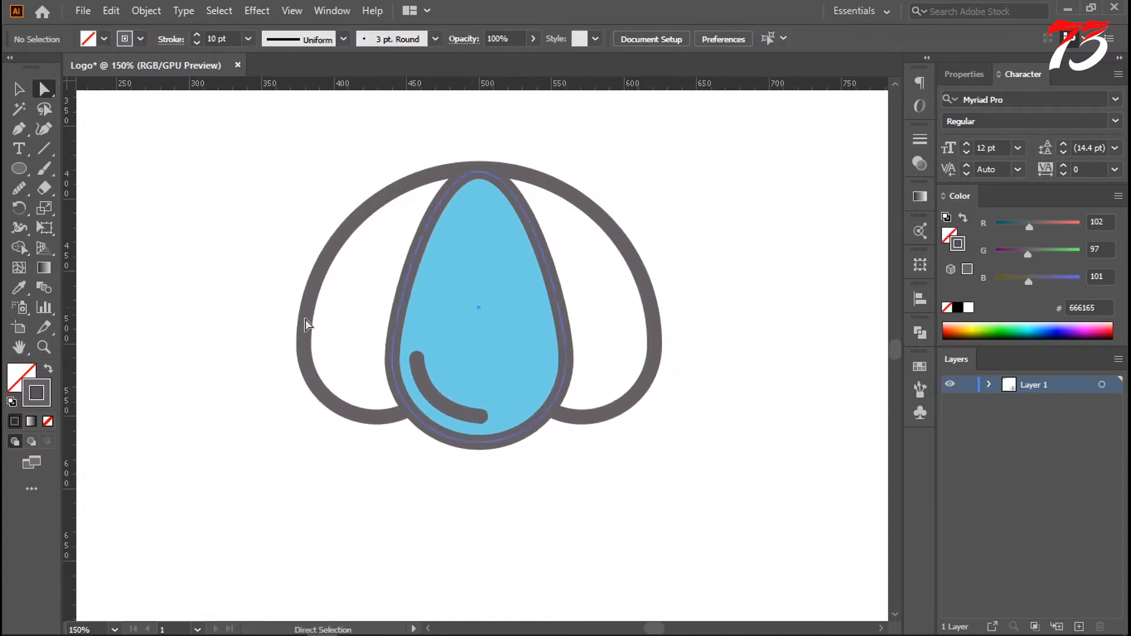
pyautogui.keyDown('ctrl'); pyautogui.keyDown('alt'); pyautogui.click(488, 351); pyautogui.keyUp('alt'); pyautogui.keyUp('ctrl')
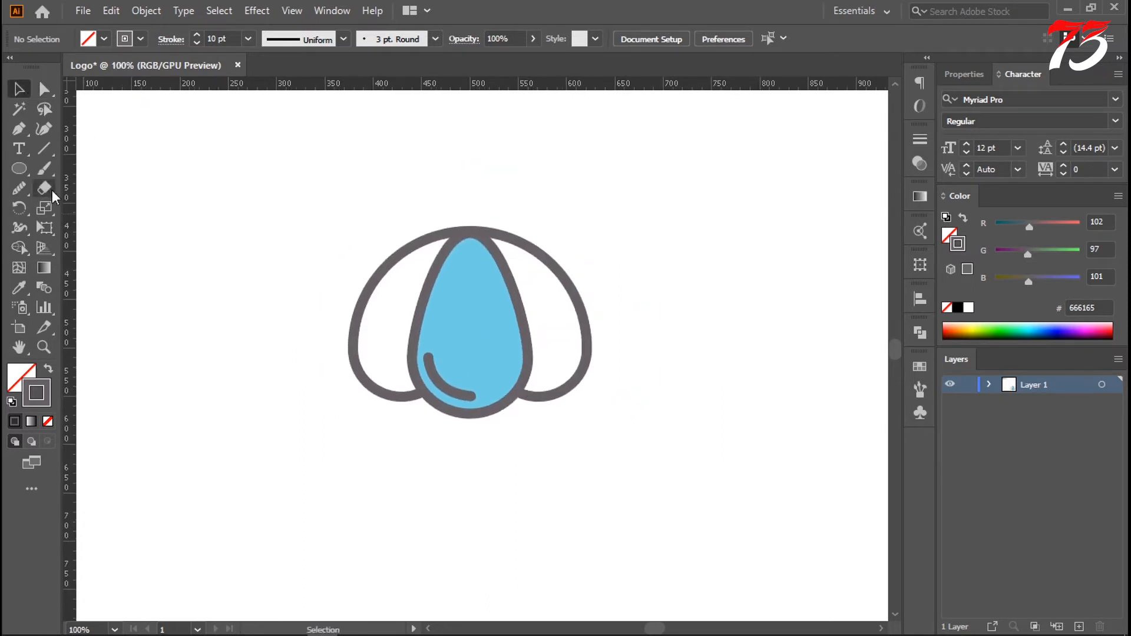
pyautogui.click(20, 168)
pyautogui.click(88, 189)
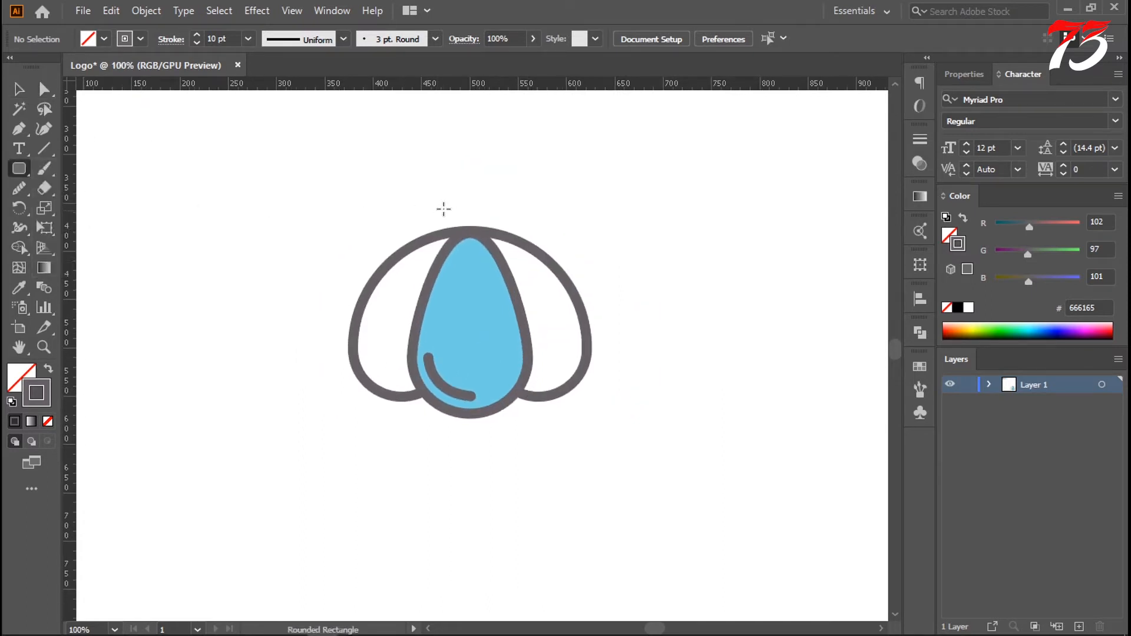
pyautogui.moveTo(447, 208)
pyautogui.mouseDown()
pyautogui.moveTo(478, 337)
pyautogui.moveTo(476, 552)
pyautogui.mouseUp()
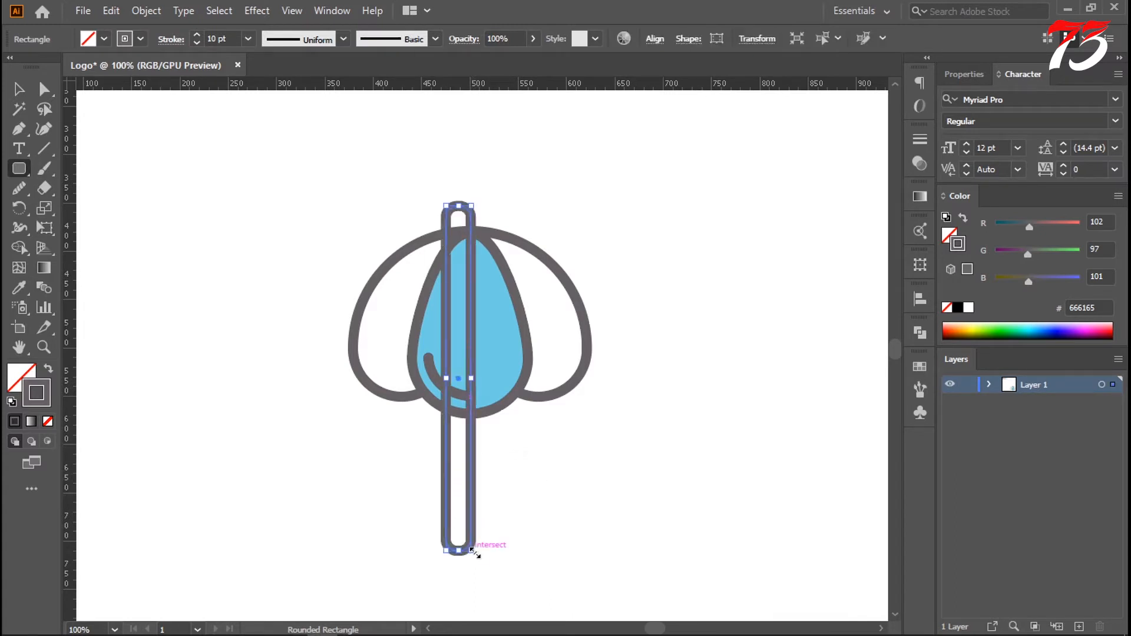
pyautogui.click(312, 135)
pyautogui.click(616, 371)
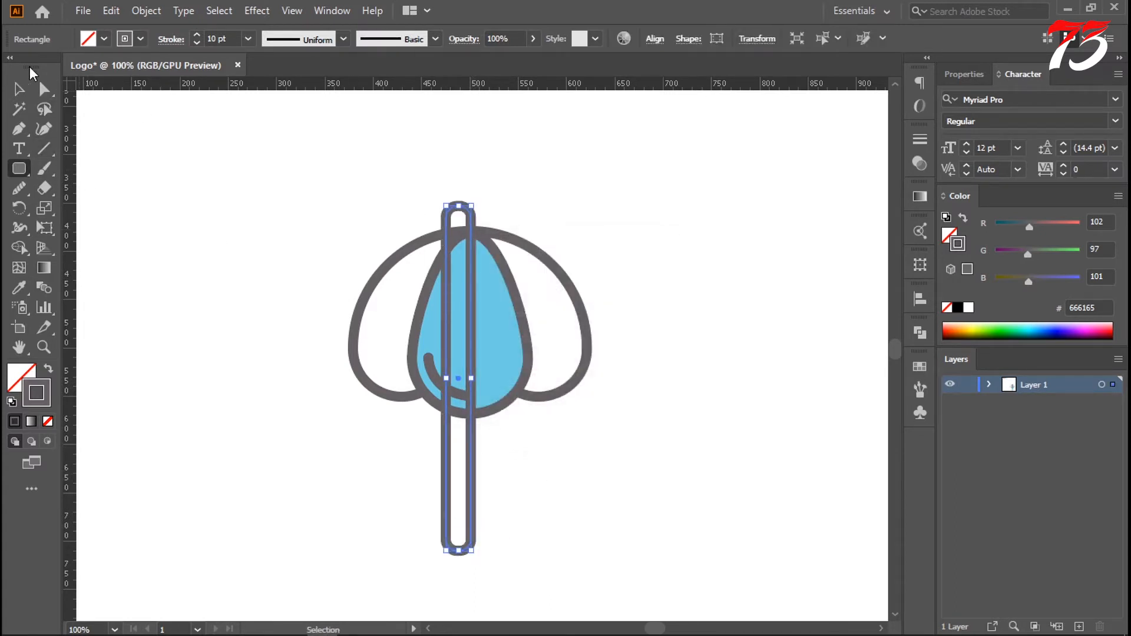
# - Centre the tall rounded rectangle horizontally on the artboard
pyautogui.press('v')
pyautogui.click(366, 167)
pyautogui.click(538, 212)
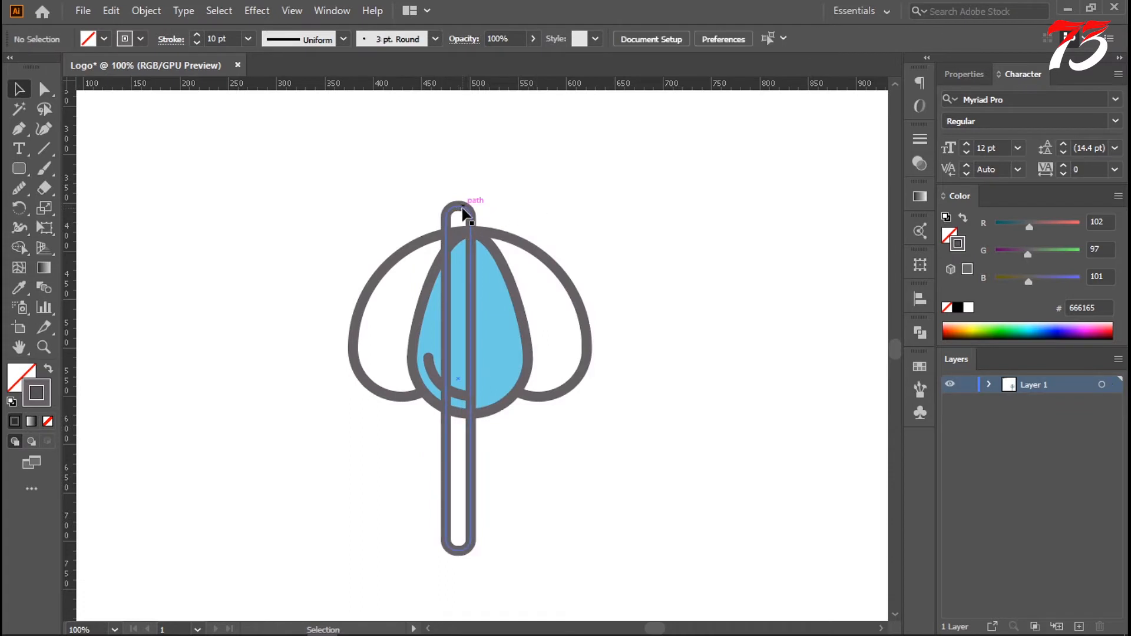
pyautogui.click(463, 208)
pyautogui.click(711, 39)
pyautogui.click(568, 202)
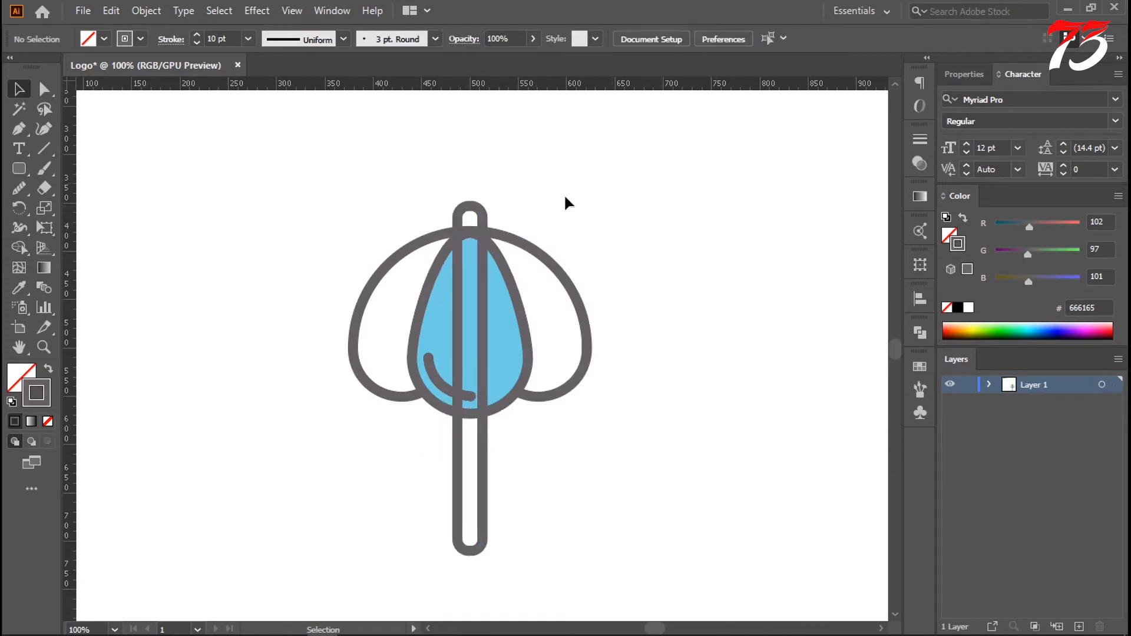
# - Fill the tall pole shape with the orange of the palette swatch (F66920), using the Eyedropper
pyautogui.click(468, 212)
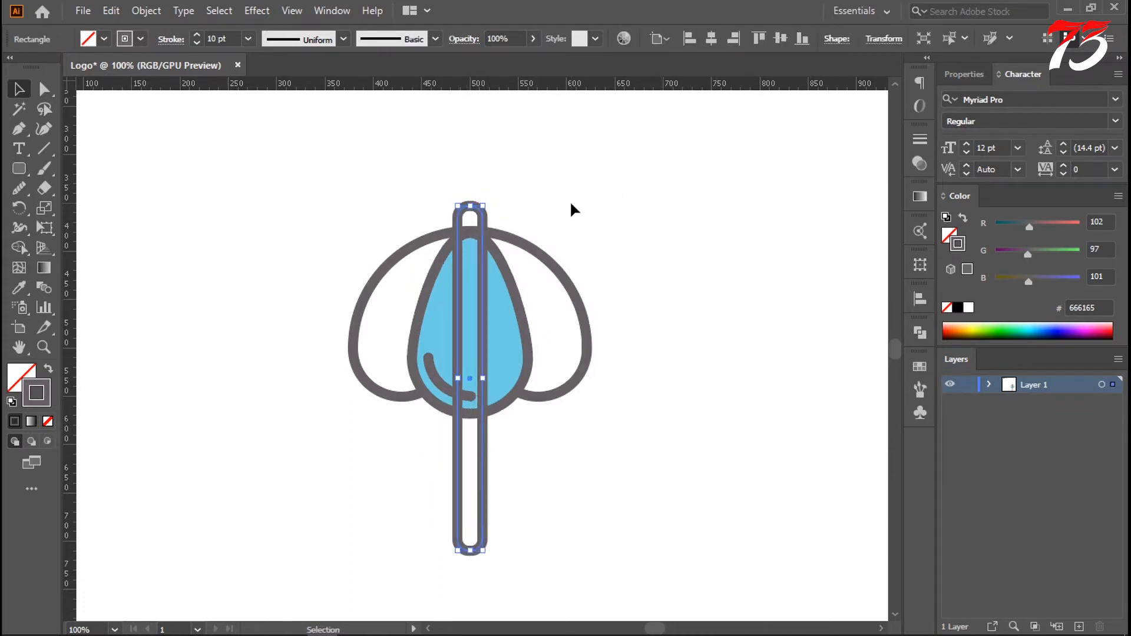
pyautogui.click(104, 39)
pyautogui.click(104, 39)
pyautogui.press('space')
pyautogui.moveTo(237, 201); pyautogui.dragTo(308, 316)
pyautogui.click(21, 372)
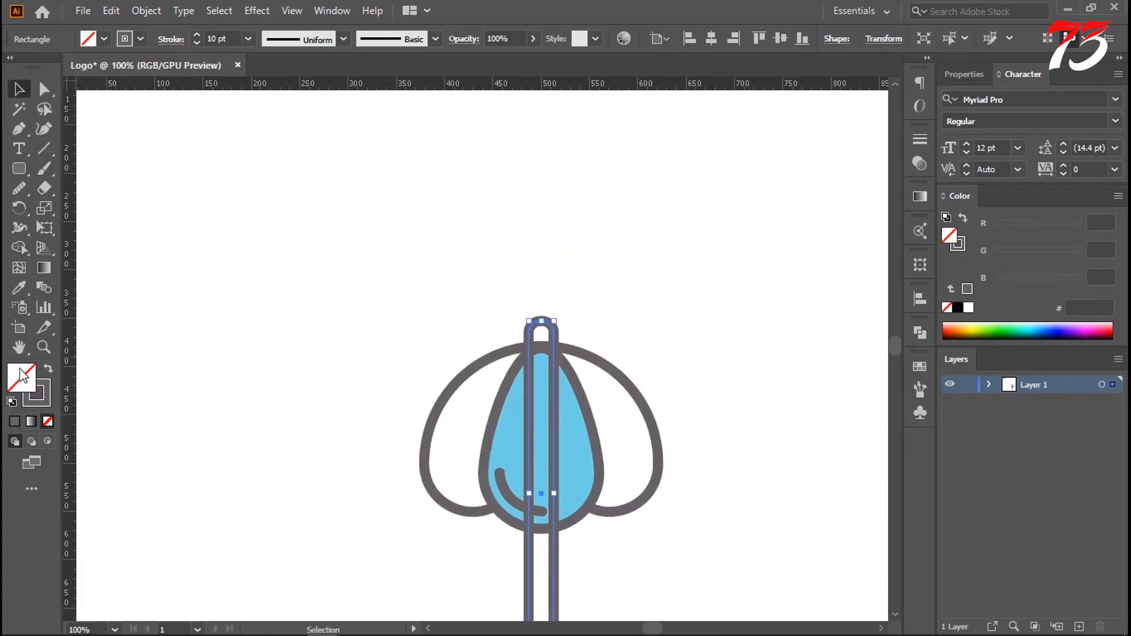
pyautogui.click(22, 286)
pyautogui.press('space')
pyautogui.moveTo(302, 229); pyautogui.dragTo(399, 359)
pyautogui.click(231, 133)
pyautogui.press('space')
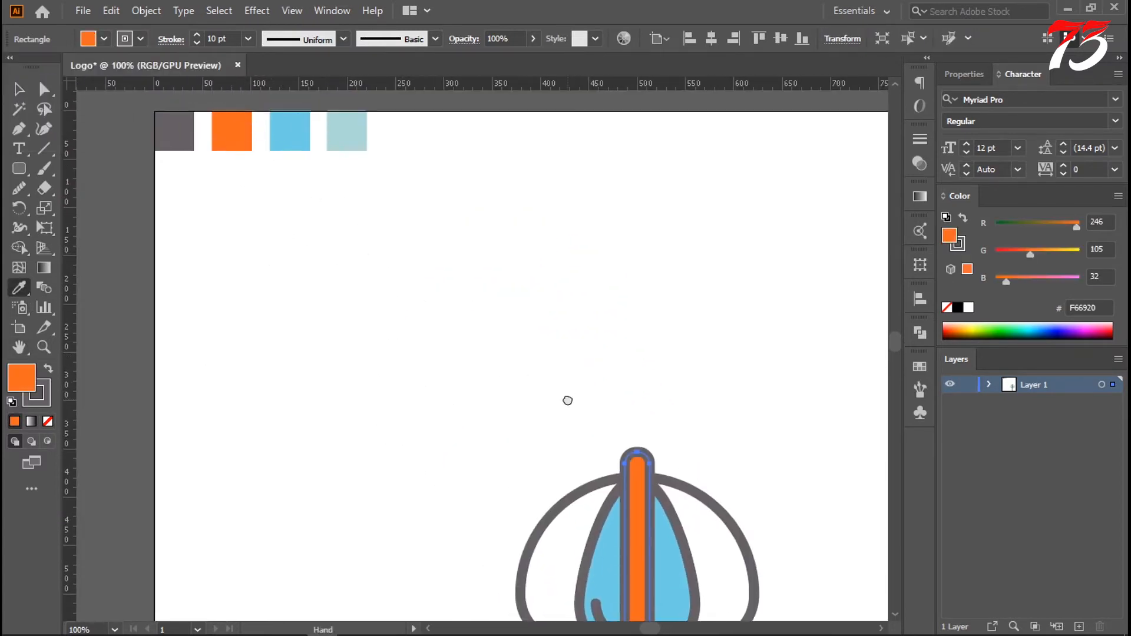
pyautogui.moveTo(568, 401); pyautogui.dragTo(476, 222)
# - Send the orange pole to the back, behind the egg and the lobed dome
pyautogui.click(19, 89)
pyautogui.click(263, 169)
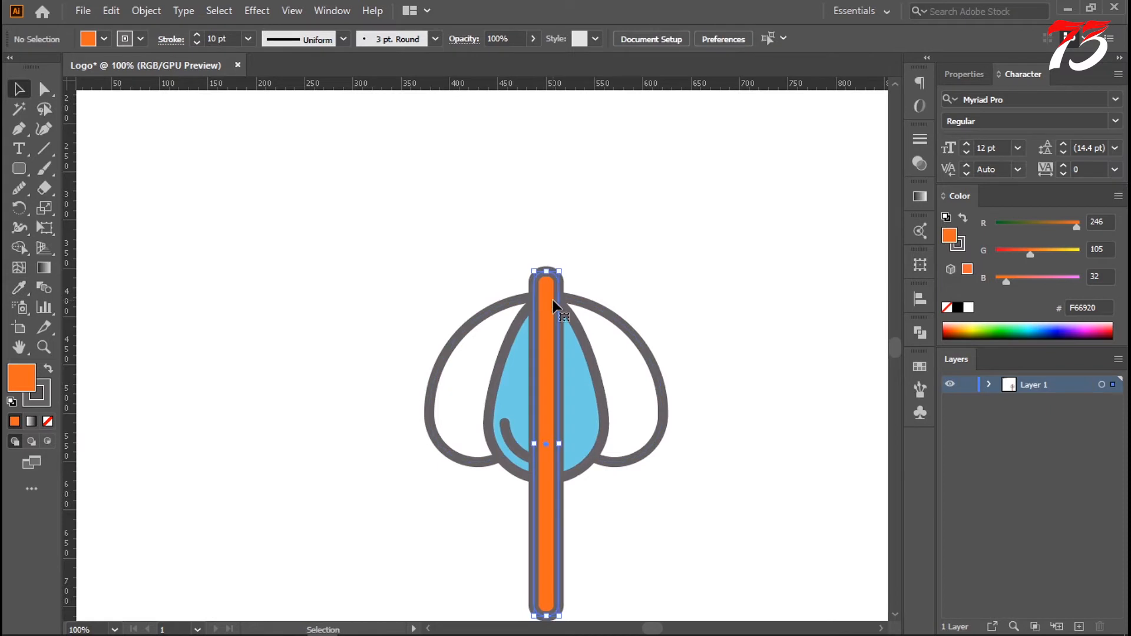
pyautogui.rightClick(554, 306)
pyautogui.moveTo(717, 551)
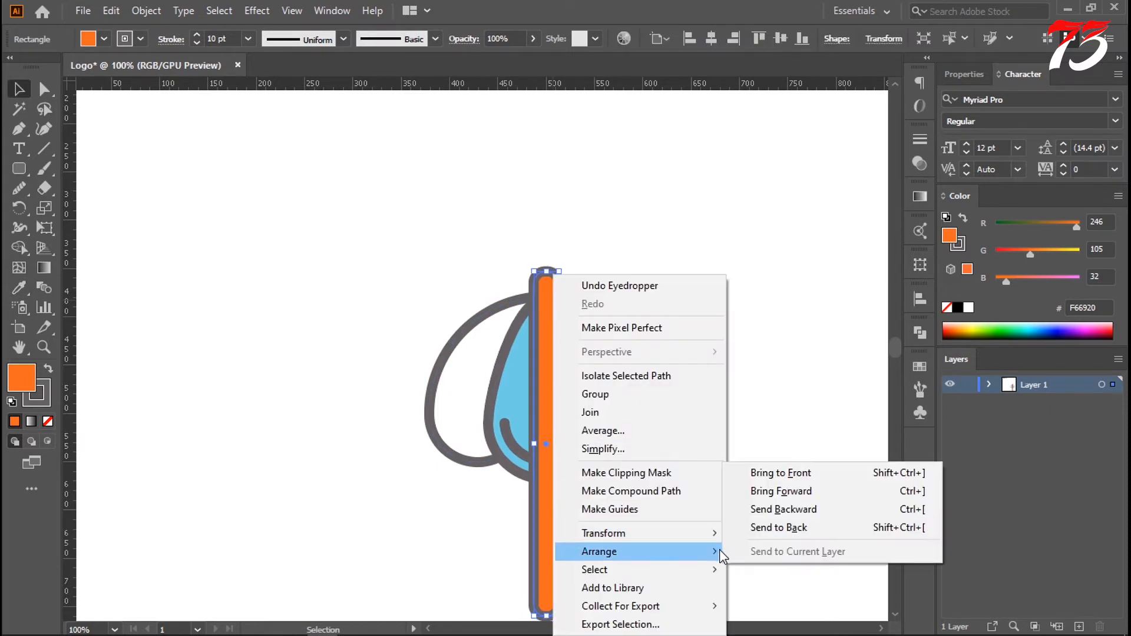
pyautogui.click(793, 527)
pyautogui.moveTo(561, 402); pyautogui.dragTo(560, 359)
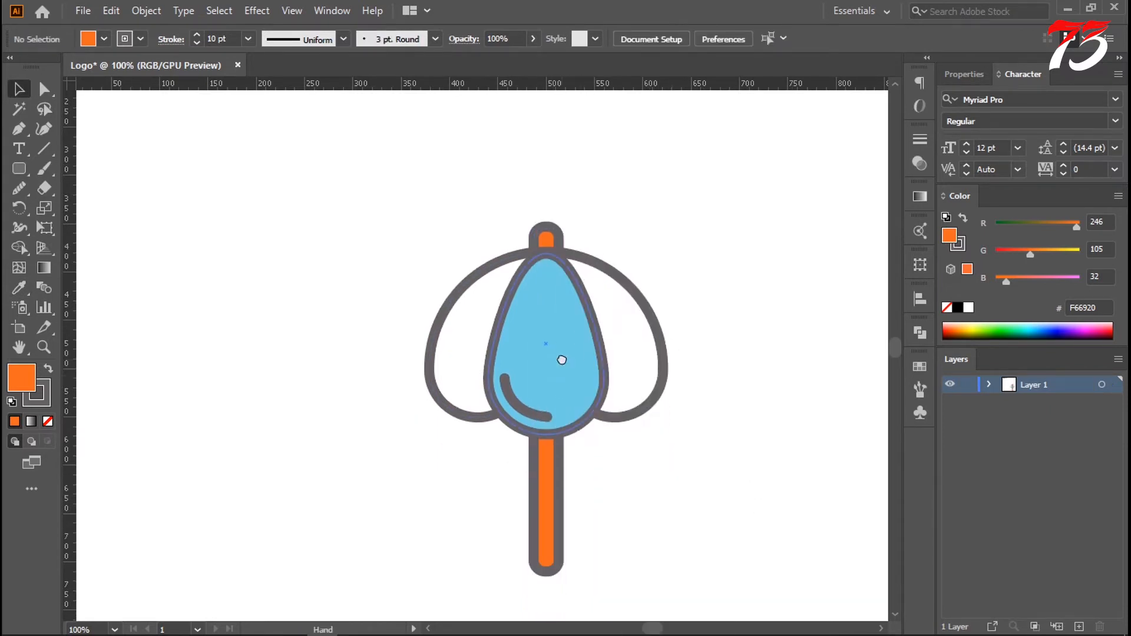
# - Lengthen the orange pole downward, keeping its upper end in place
pyautogui.scroll(-1, 561, 418)
pyautogui.moveTo(482, 467); pyautogui.dragTo(520, 409)
pyautogui.click(511, 403)
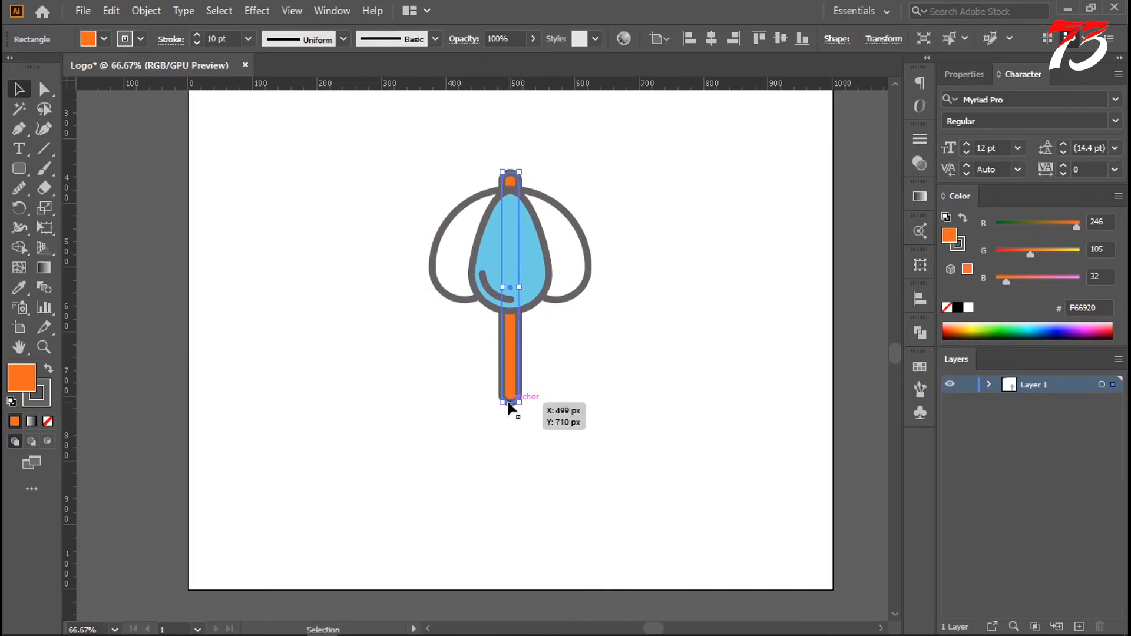
pyautogui.click(516, 402)
pyautogui.click(546, 442)
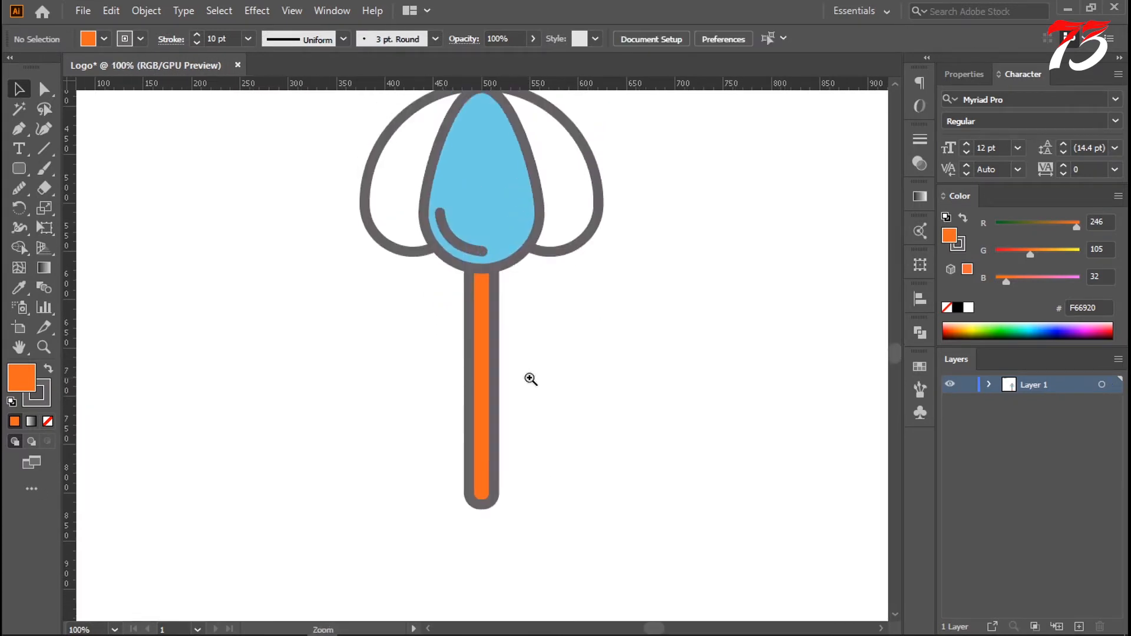
pyautogui.hotkey('ctrl', '-')
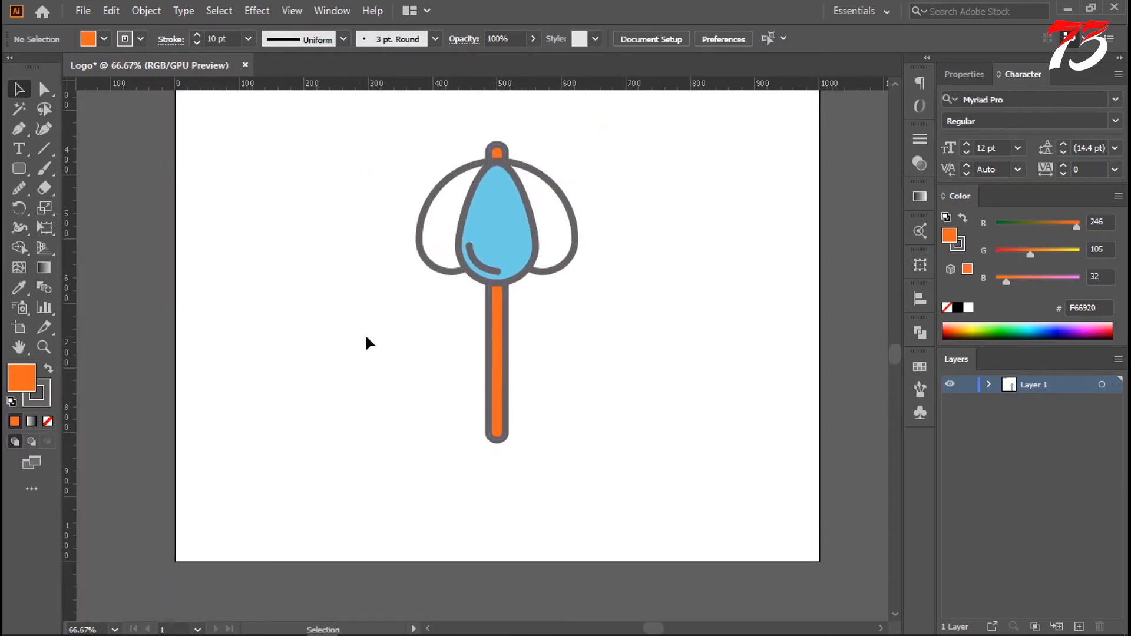
# - Make a copy of the orange pole and rotate it 90° so it lies horizontally across the pole's lower half
pyautogui.click(494, 393)
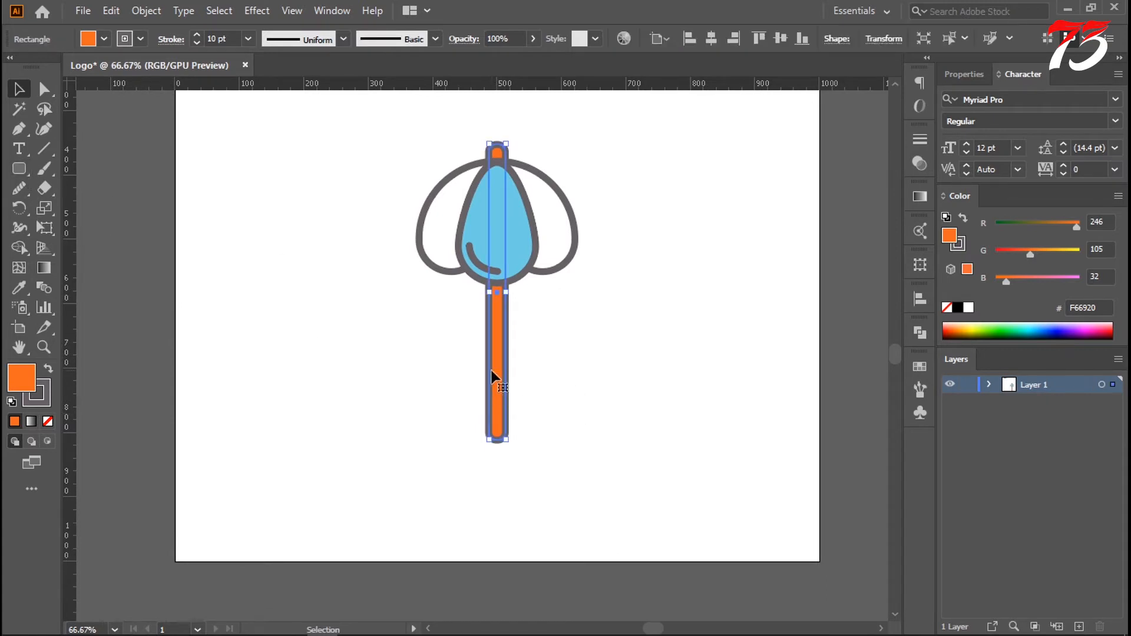
pyautogui.moveTo(502, 372); pyautogui.dragTo(580, 389)
pyautogui.moveTo(595, 159); pyautogui.dragTo(554, 352)
pyautogui.click(690, 357)
pyautogui.click(593, 401)
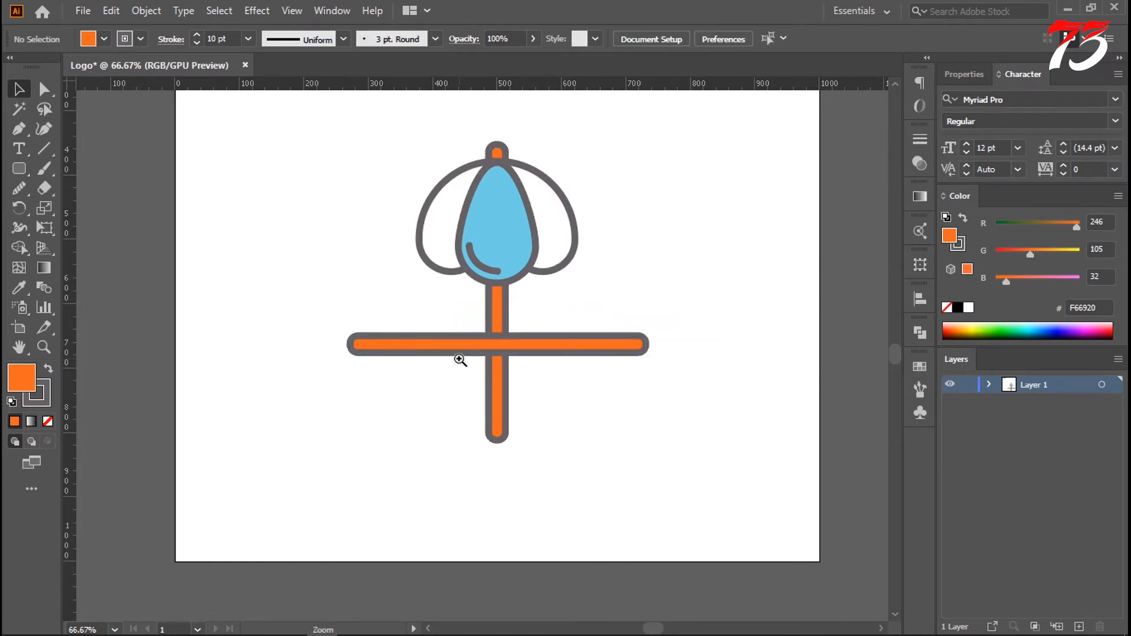
# - Make the horizontal orange bar thicker, still crossing the lower part of the pole
pyautogui.hotkey('ctrl', '+')
pyautogui.moveTo(589, 371); pyautogui.dragTo(534, 351)
pyautogui.click(620, 411)
pyautogui.click(581, 401)
pyautogui.click(533, 360)
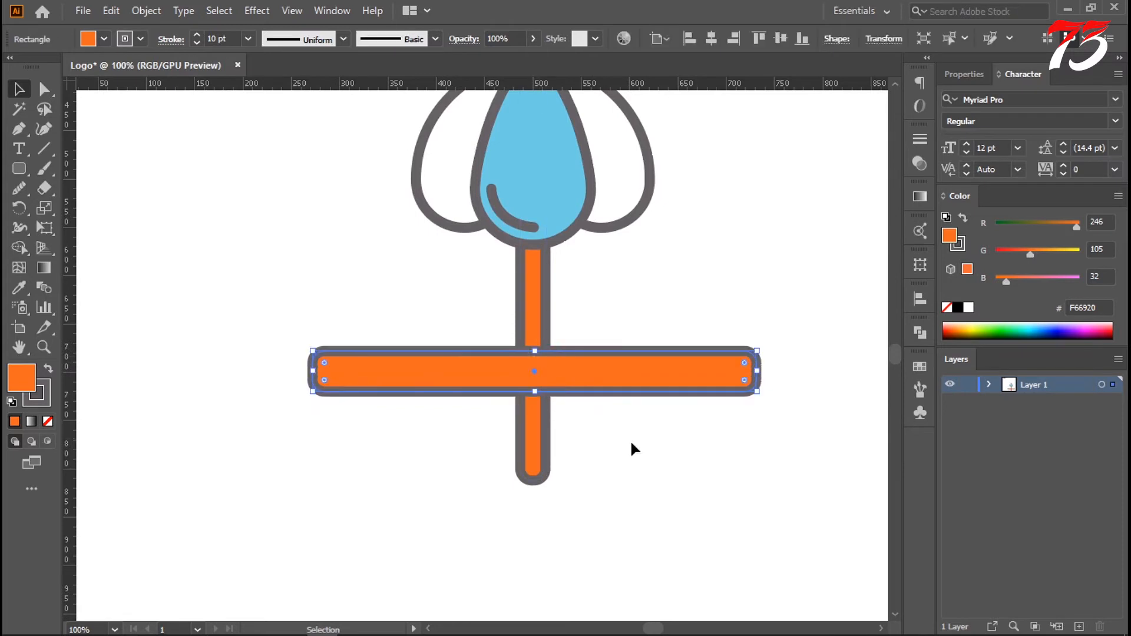
pyautogui.click(631, 442)
# - Fully round the ends of the horizontal bar and lengthen it to the right
pyautogui.click(404, 375)
pyautogui.moveTo(324, 364); pyautogui.dragTo(359, 363)
pyautogui.click(289, 412)
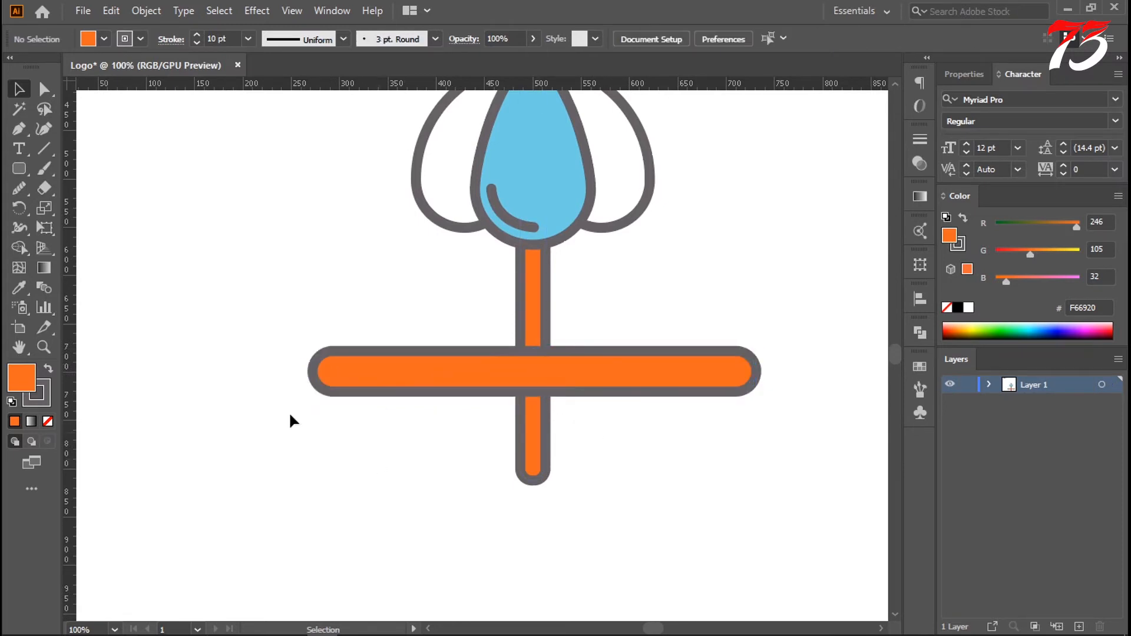
pyautogui.click(705, 376)
pyautogui.moveTo(757, 373); pyautogui.dragTo(795, 389)
pyautogui.click(680, 448)
# - Duplicate the horizontal bar just below the original and rotate the copy into a diagonal rising to the right
pyautogui.keyDown('ctrl'); pyautogui.keyDown('alt'); pyautogui.click(573, 376); pyautogui.keyUp('alt'); pyautogui.keyUp('ctrl')
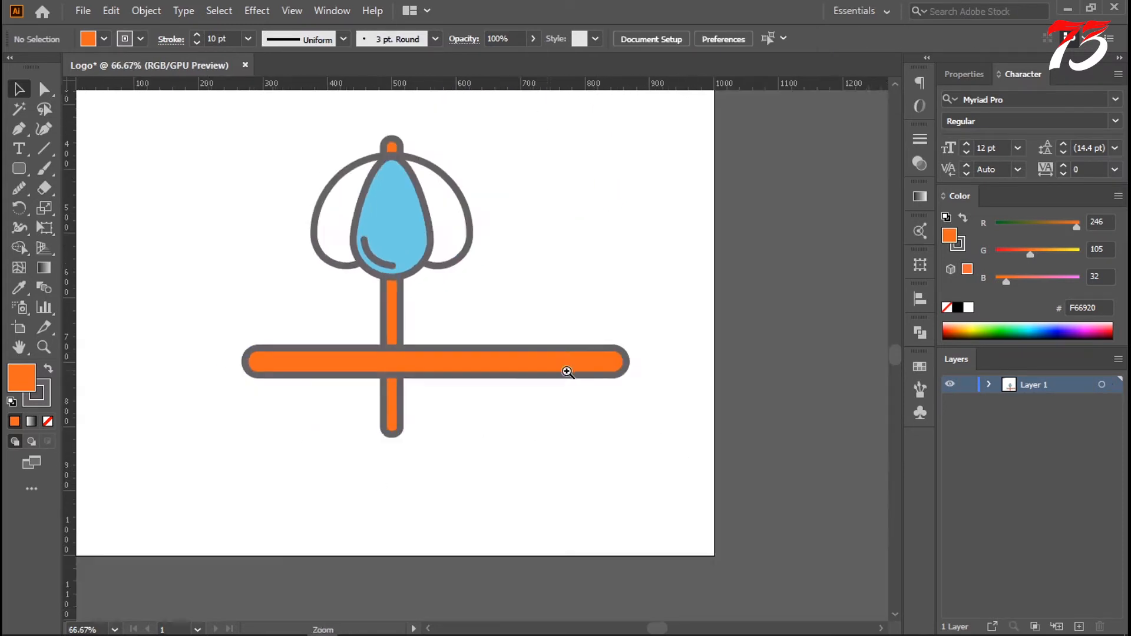
pyautogui.moveTo(488, 379); pyautogui.dragTo(634, 436)
pyautogui.keyDown('ctrl'); pyautogui.click(584, 398); pyautogui.keyUp('ctrl')
pyautogui.click(581, 378)
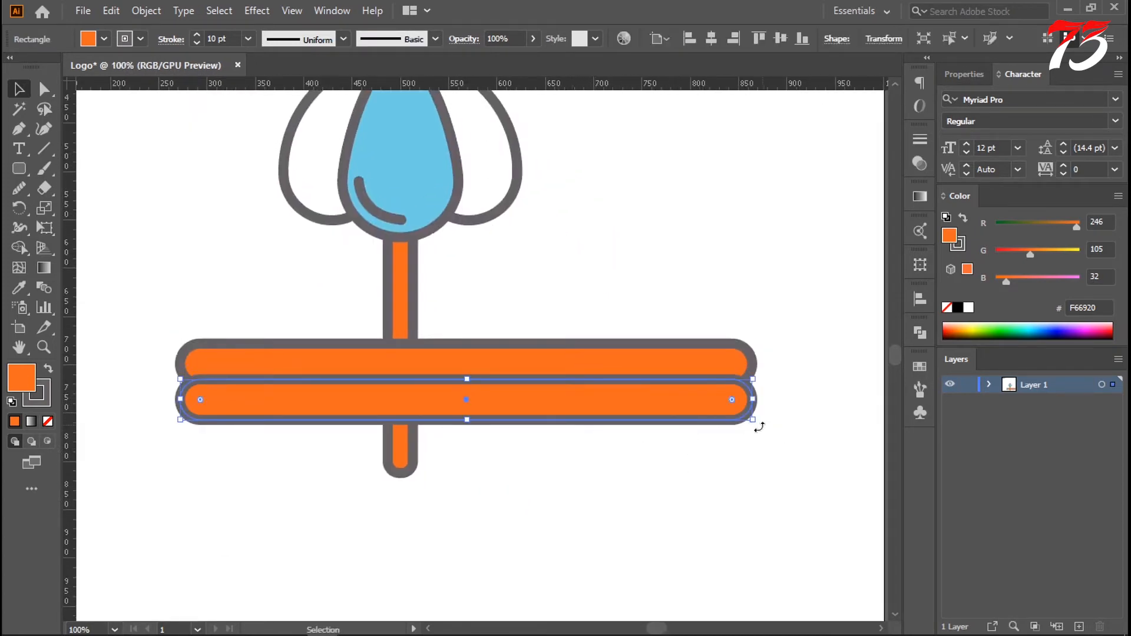
pyautogui.moveTo(758, 425); pyautogui.dragTo(742, 283)
# - Reposition and tilt the diagonal bar so it crosses the horizontal bar to the right of the pole
pyautogui.click(500, 409)
pyautogui.moveTo(467, 396); pyautogui.dragTo(536, 392)
pyautogui.moveTo(759, 212); pyautogui.dragTo(753, 182)
pyautogui.click(699, 260)
pyautogui.moveTo(619, 290); pyautogui.dragTo(599, 295)
pyautogui.click(726, 274)
# - Move the horizontal and diagonal bars together slightly to the left relative to the pole
pyautogui.keyDown('ctrl'); pyautogui.keyDown('alt'); pyautogui.click(567, 325); pyautogui.keyUp('alt'); pyautogui.keyUp('ctrl')
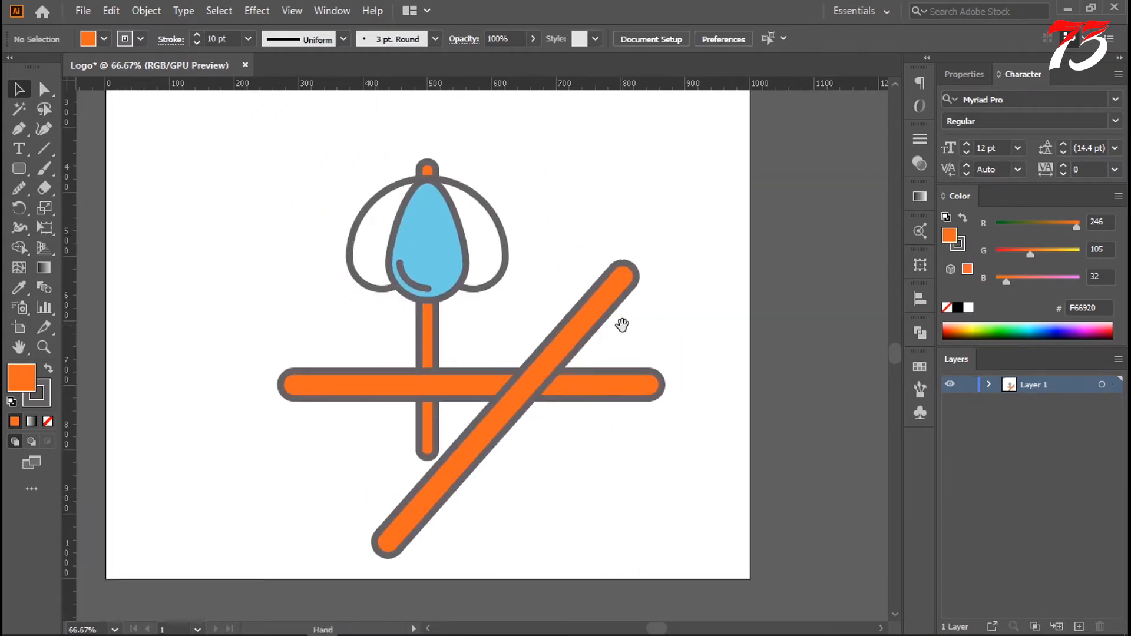
pyautogui.moveTo(545, 326); pyautogui.dragTo(542, 331)
pyautogui.moveTo(546, 454); pyautogui.dragTo(518, 368)
pyautogui.click(542, 438)
pyautogui.keyDown('ctrl'); pyautogui.click(477, 366); pyautogui.keyUp('ctrl')
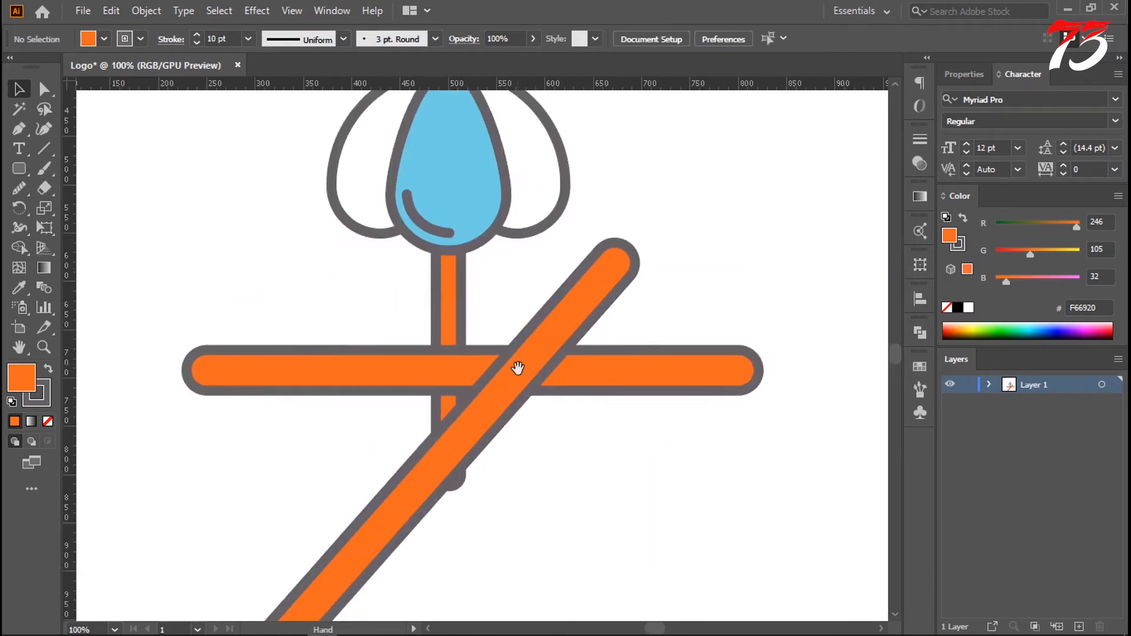
# - Rotate the diagonal bar to a slightly steeper angle
pyautogui.moveTo(595, 292); pyautogui.dragTo(622, 273)
pyautogui.click(655, 282)
pyautogui.moveTo(547, 330); pyautogui.dragTo(560, 333)
pyautogui.click(589, 334)
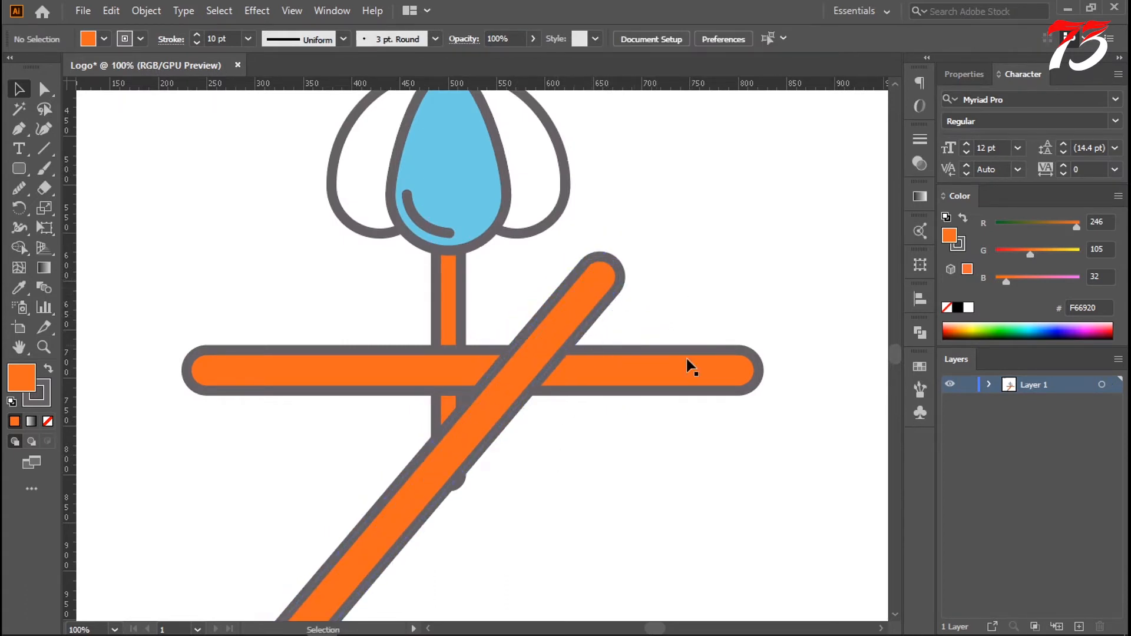
# - With Shape Builder, remove the pole and diagonal parts below the horizontal bar and the bar's end right of the diagonal
pyautogui.moveTo(622, 430); pyautogui.dragTo(600, 467)
pyautogui.moveTo(439, 366); pyautogui.dragTo(438, 366)
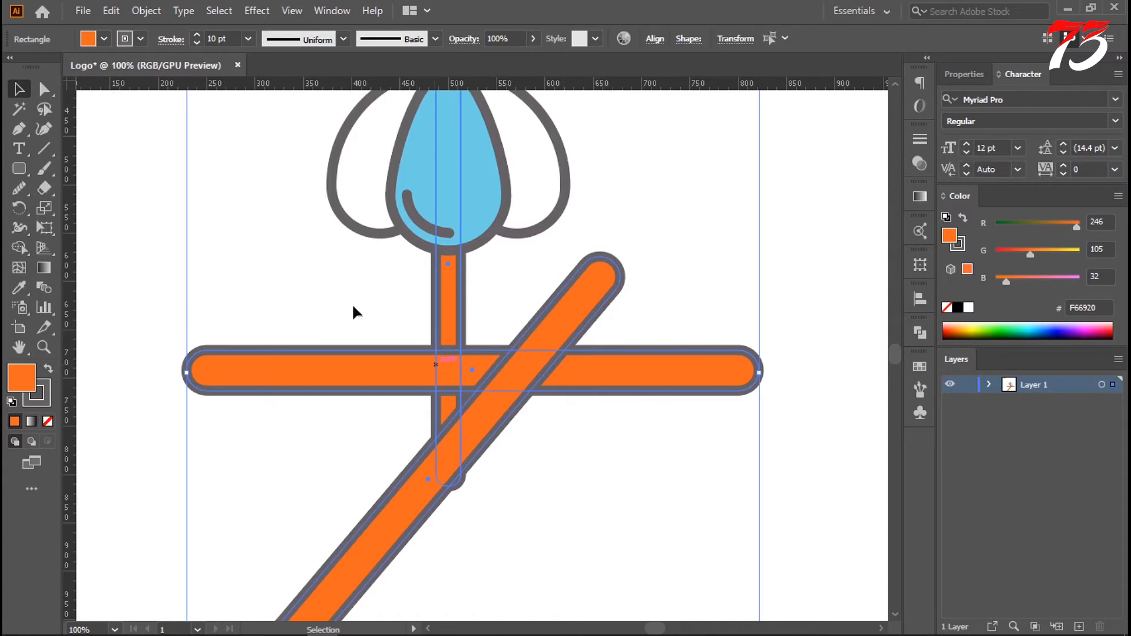
pyautogui.click(18, 248)
pyautogui.moveTo(370, 425); pyautogui.dragTo(614, 424)
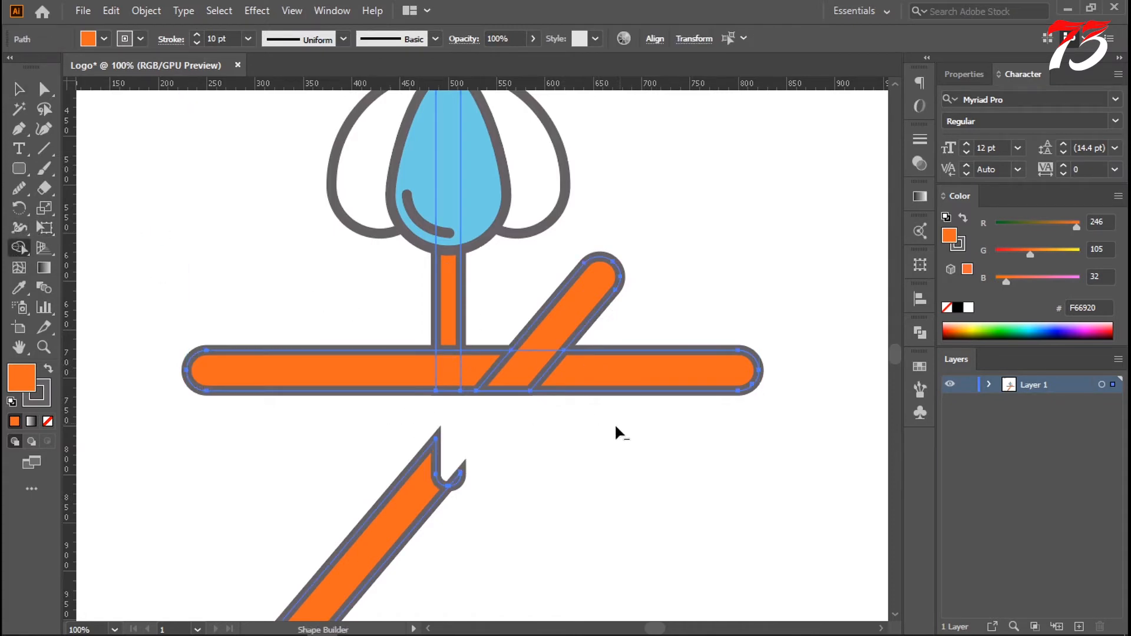
pyautogui.moveTo(507, 457); pyautogui.dragTo(310, 469)
pyautogui.moveTo(716, 354); pyautogui.dragTo(610, 428)
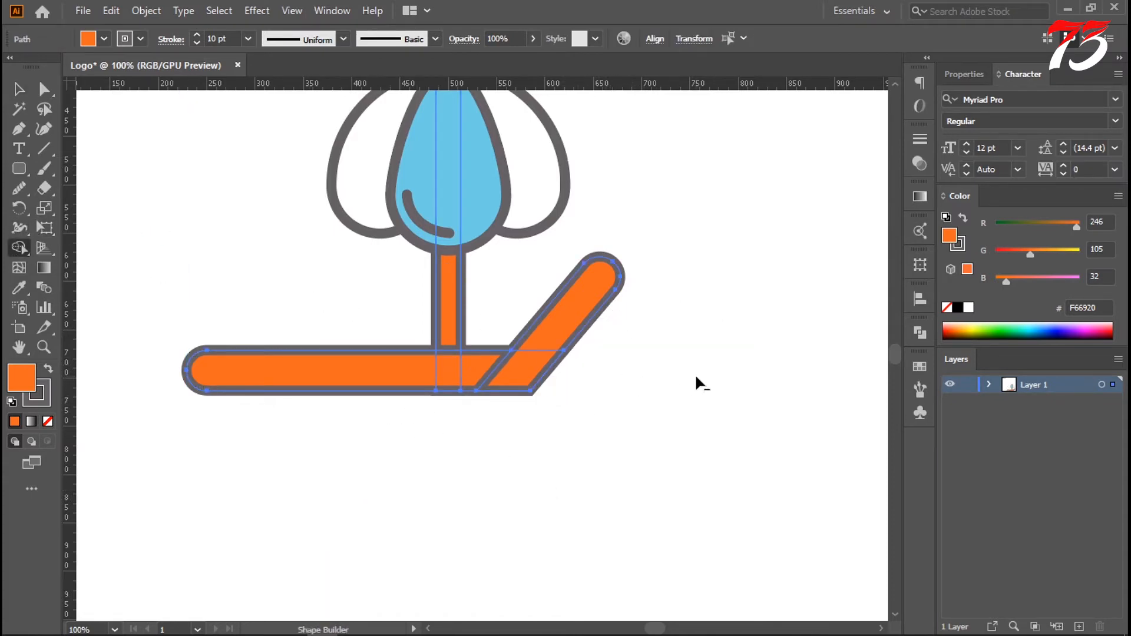
# - Move the remaining horizontal bar and diagonal arm together slightly to the right
pyautogui.click(19, 89)
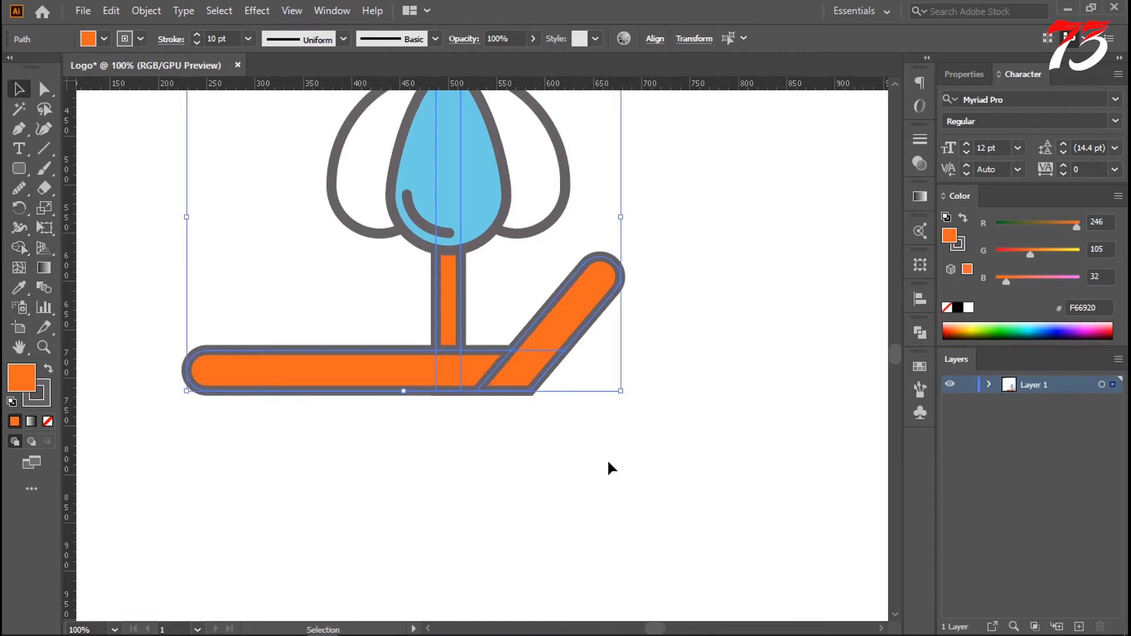
pyautogui.click(609, 465)
pyautogui.moveTo(643, 423); pyautogui.dragTo(548, 373)
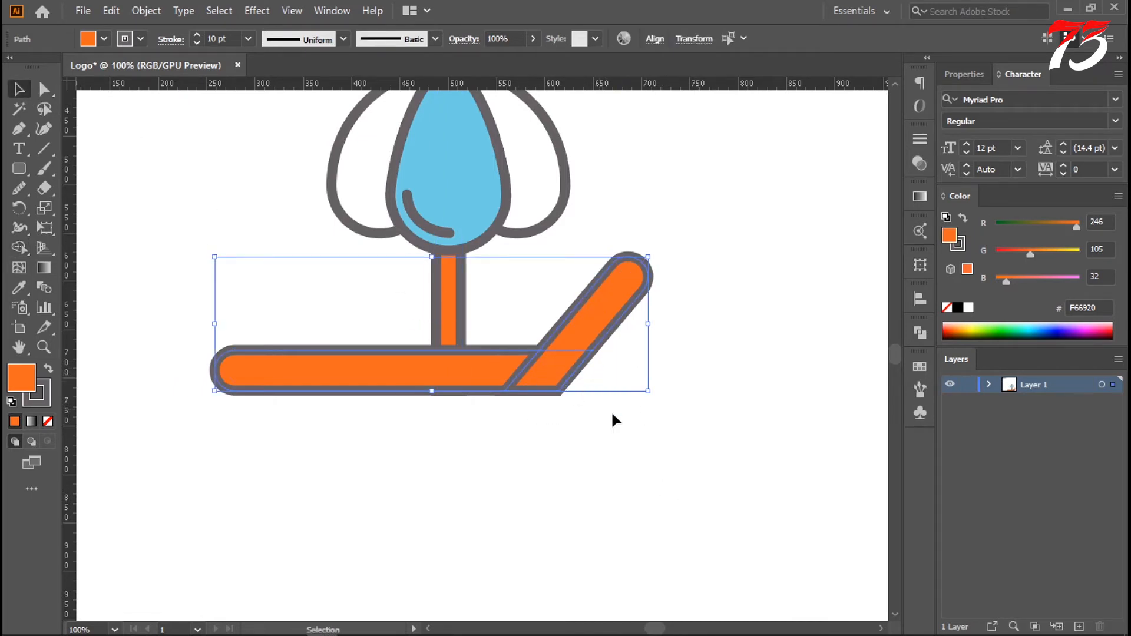
# - Unite the horizontal bar and the diagonal arm into a single bent shape
pyautogui.click(917, 332)
pyautogui.click(727, 370)
pyautogui.click(610, 337)
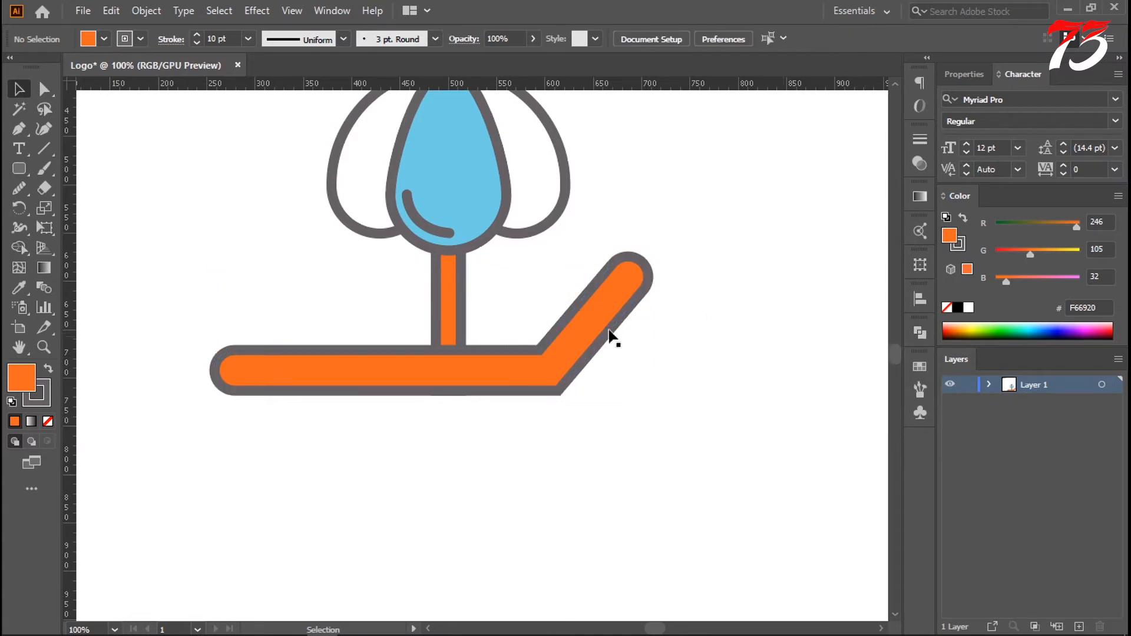
# - Draw an unfilled rounded rectangle about 250 px wide over the bend of the orange arm and increase its corner radius
pyautogui.moveTo(694, 257); pyautogui.dragTo(698, 347)
pyautogui.keyDown('ctrl'); pyautogui.keyDown('alt'); pyautogui.click(573, 348); pyautogui.keyUp('alt'); pyautogui.keyUp('ctrl')
pyautogui.moveTo(502, 353); pyautogui.dragTo(591, 334)
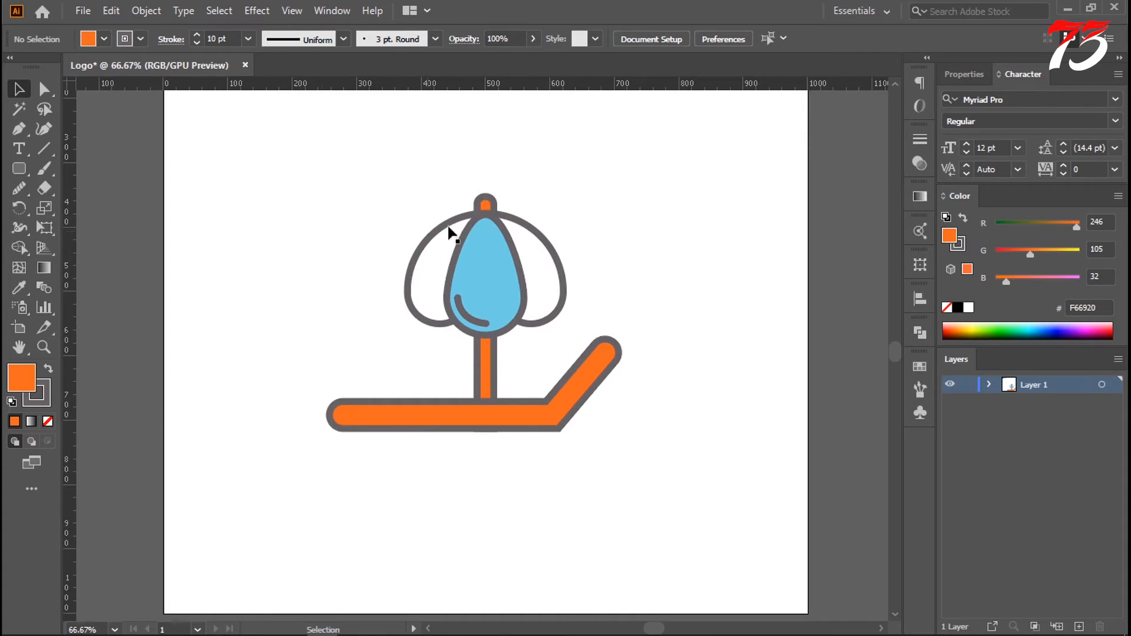
pyautogui.click(20, 170)
pyautogui.hotkey('ctrl', '1')
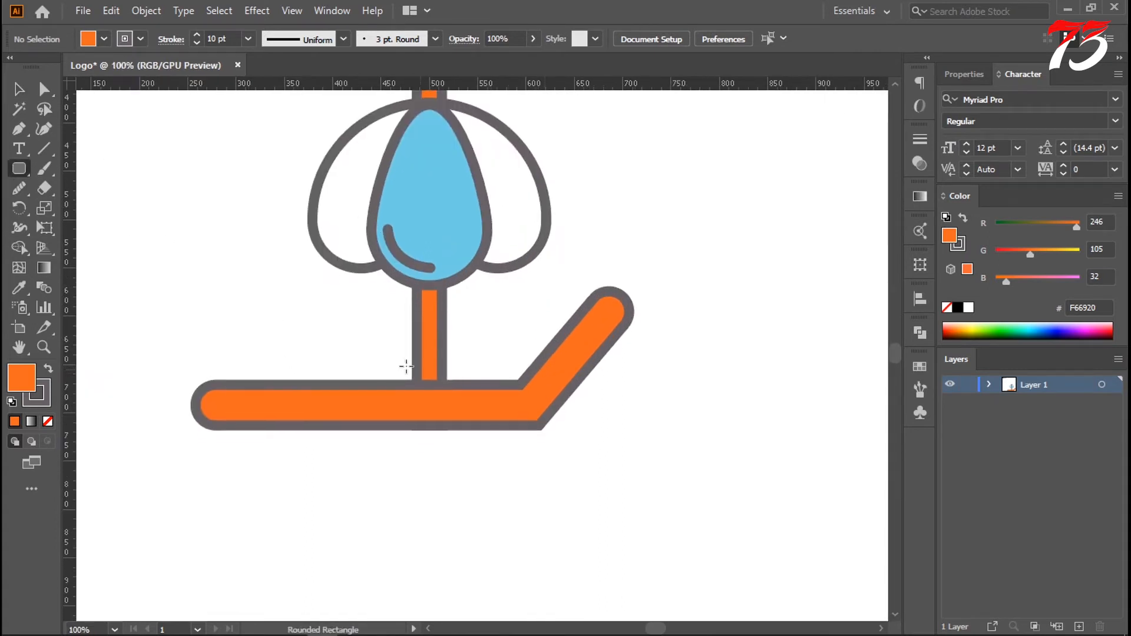
pyautogui.moveTo(377, 357); pyautogui.dragTo(618, 472)
pyautogui.click(48, 421)
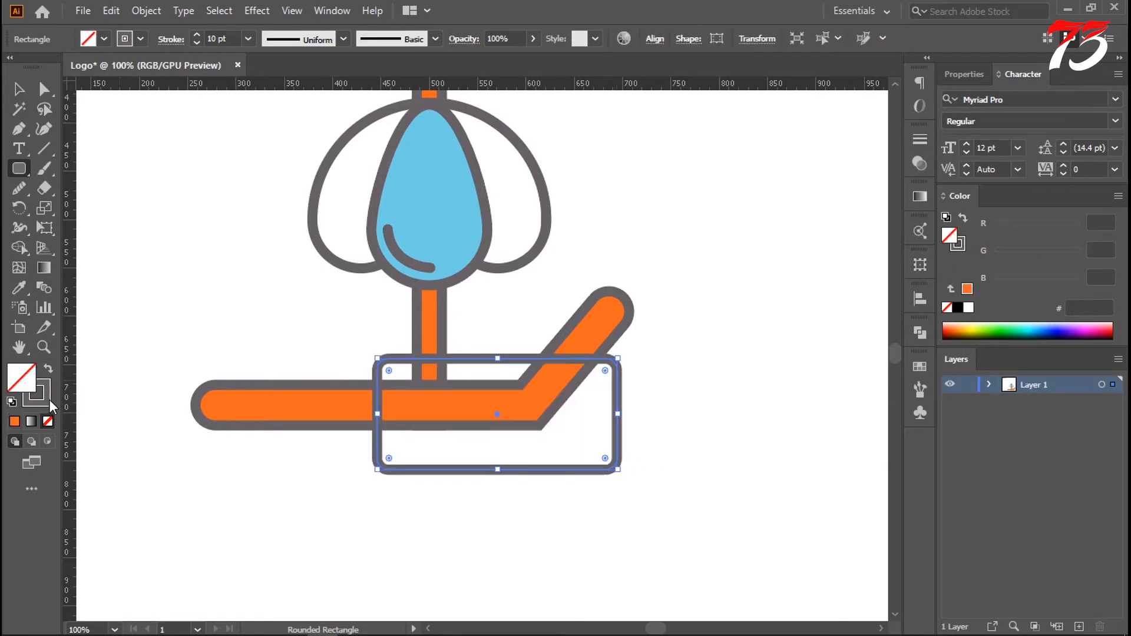
pyautogui.press('x')
pyautogui.moveTo(387, 372); pyautogui.dragTo(408, 388)
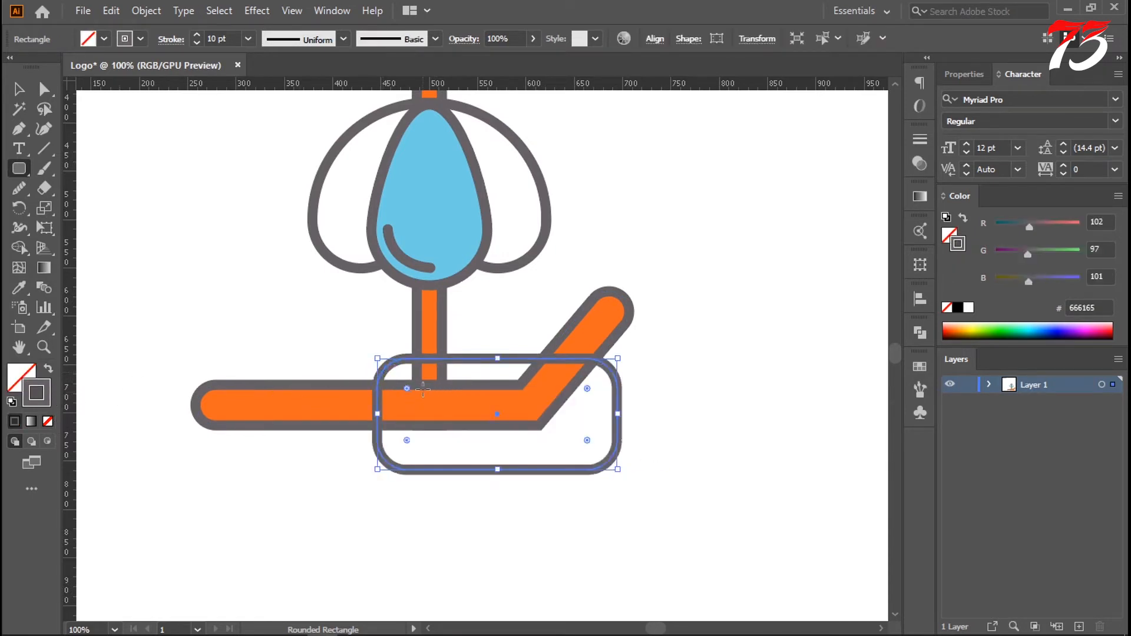
# - Move the rounded rectangle slightly up and to the left over the arm's bend
pyautogui.click(18, 90)
pyautogui.click(132, 245)
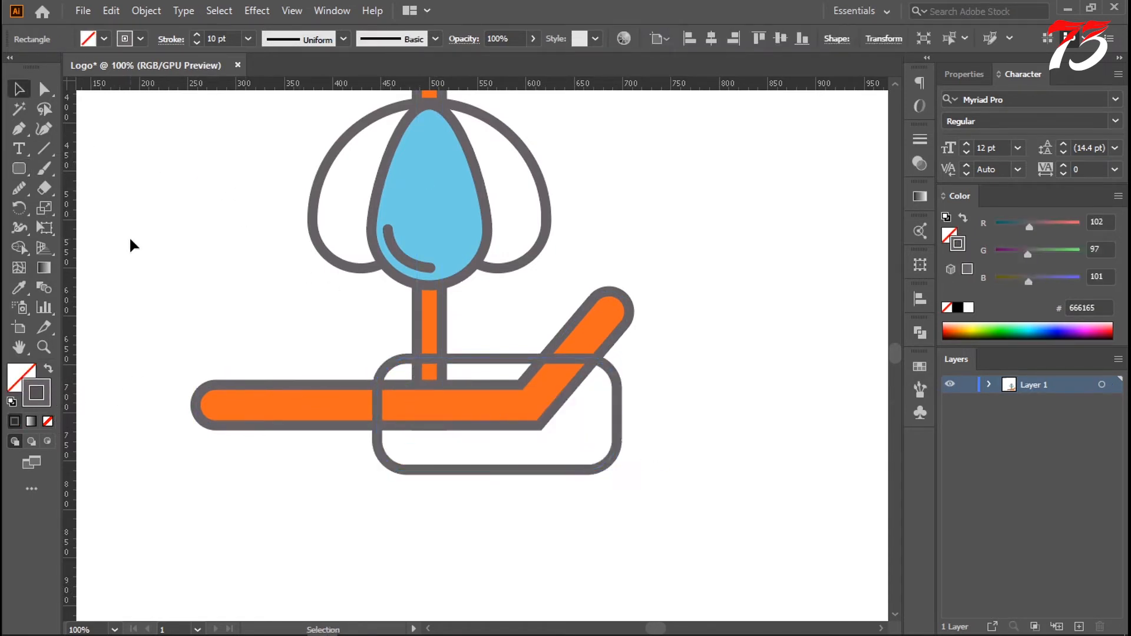
pyautogui.moveTo(495, 365); pyautogui.dragTo(477, 360)
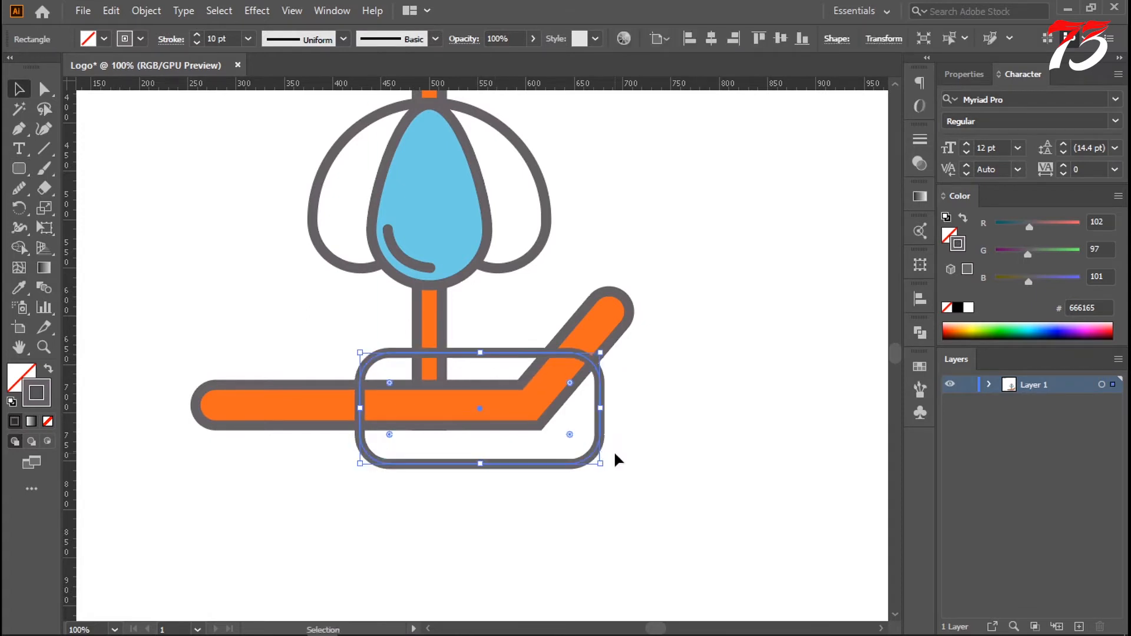
pyautogui.click(615, 455)
# - Bring the bent orange arm to the front, above the rounded rectangle
pyautogui.rightClick(605, 321)
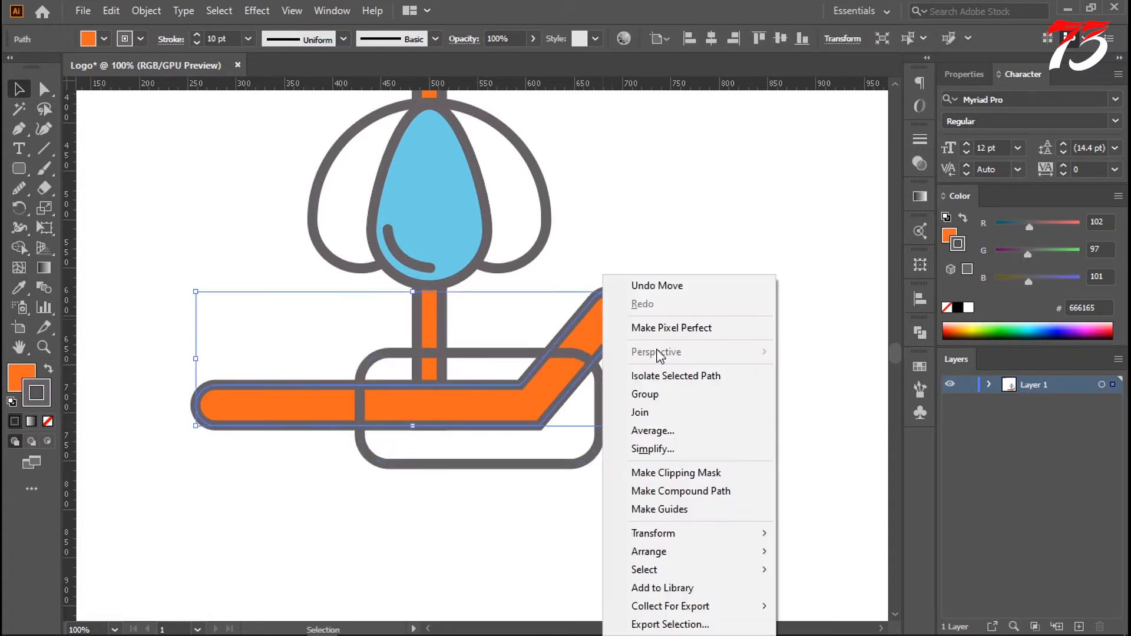
pyautogui.moveTo(764, 553)
pyautogui.click(849, 473)
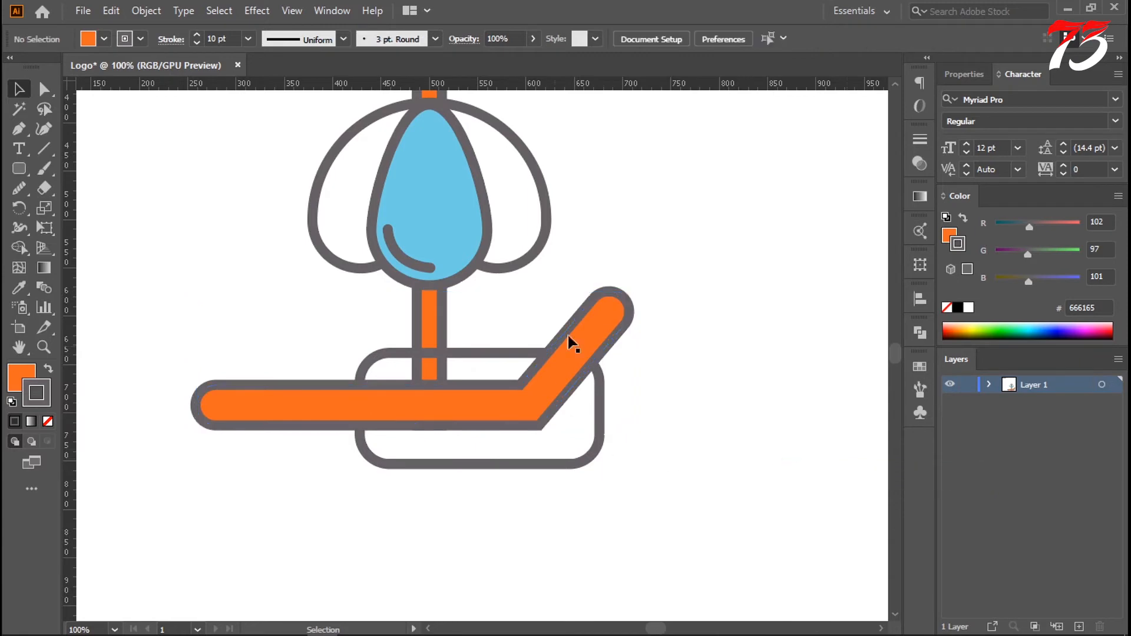
# - With Shape Builder, remove the part of the rounded rectangle that lies below the bent orange arm
pyautogui.click(500, 368)
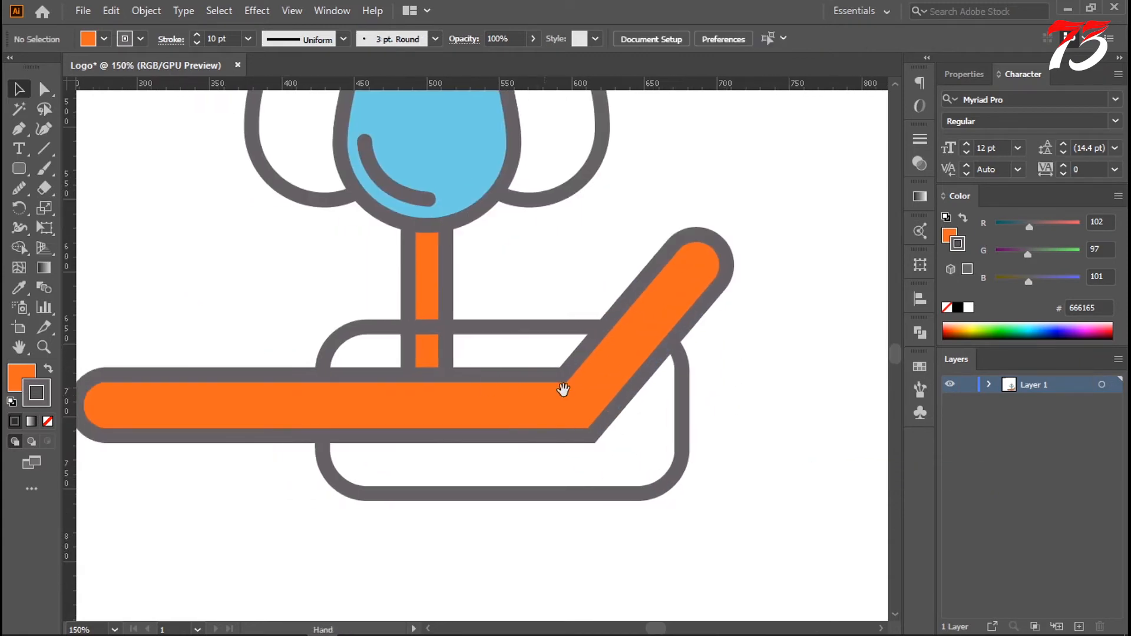
pyautogui.click(623, 360)
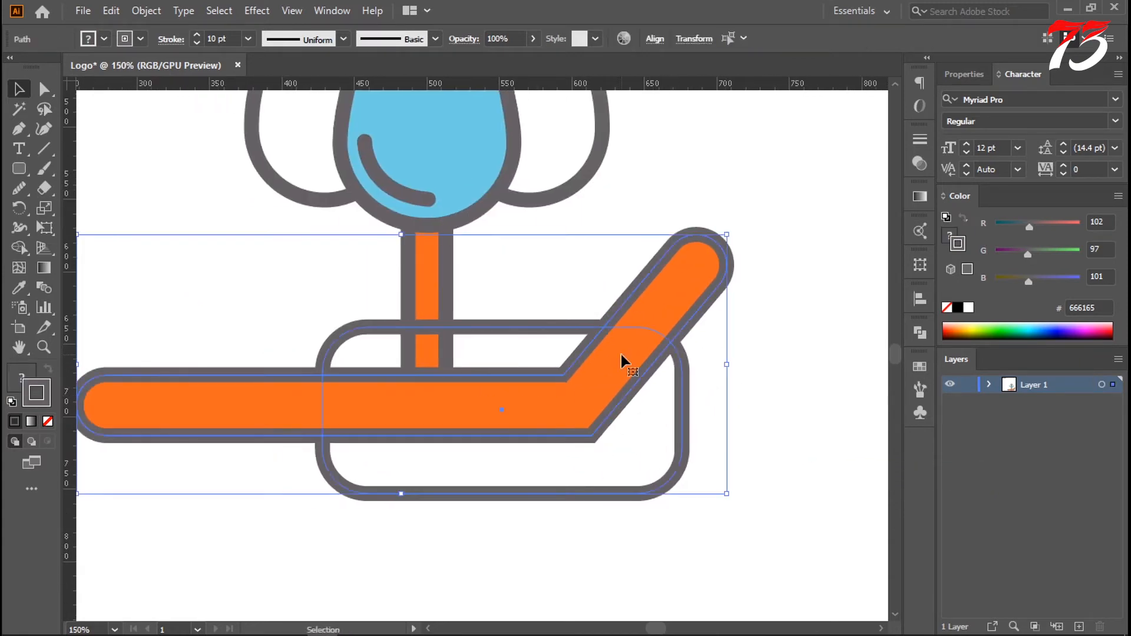
pyautogui.click(18, 248)
pyautogui.keyDown('alt'); pyautogui.click(563, 475); pyautogui.keyUp('alt')
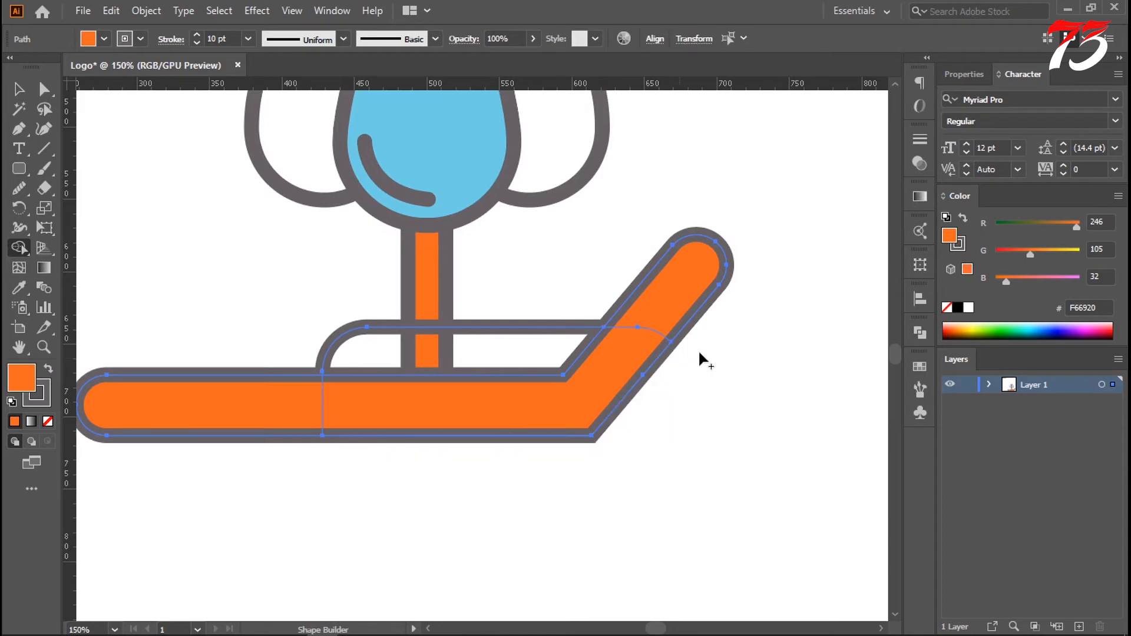
# - Deselect the bent arm and move the lobed dome with its blue egg slightly higher above it
pyautogui.click(20, 92)
pyautogui.click(830, 389)
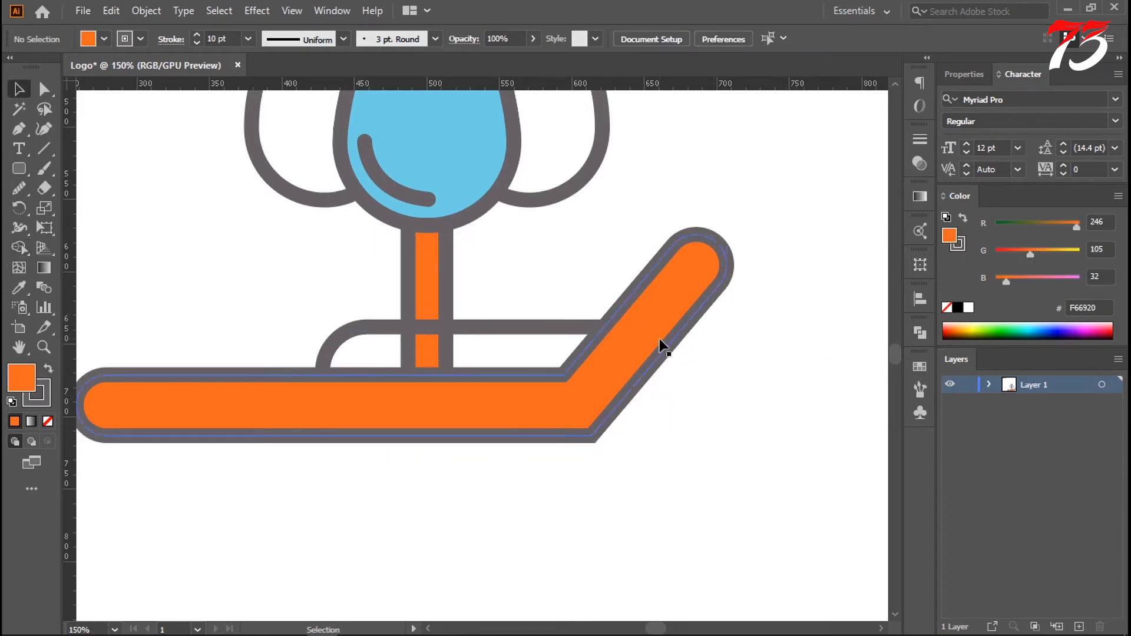
pyautogui.keyDown('ctrl'); pyautogui.keyDown('alt'); pyautogui.click(575, 409); pyautogui.keyUp('alt'); pyautogui.keyUp('ctrl')
pyautogui.moveTo(458, 322); pyautogui.dragTo(598, 393)
pyautogui.keyDown('ctrl'); pyautogui.click(488, 354); pyautogui.keyUp('ctrl')
pyautogui.moveTo(494, 345); pyautogui.dragTo(534, 415)
pyautogui.keyDown('ctrl'); pyautogui.keyDown('alt'); pyautogui.click(534, 415); pyautogui.keyUp('alt'); pyautogui.keyUp('ctrl')
pyautogui.keyDown('ctrl'); pyautogui.keyDown('alt'); pyautogui.click(521, 387); pyautogui.keyUp('alt'); pyautogui.keyUp('ctrl')
pyautogui.moveTo(512, 310); pyautogui.dragTo(535, 391)
pyautogui.moveTo(551, 201); pyautogui.dragTo(499, 284)
pyautogui.click(651, 439)
pyautogui.moveTo(588, 431); pyautogui.dragTo(588, 416)
pyautogui.hotkey('ctrl', '1')
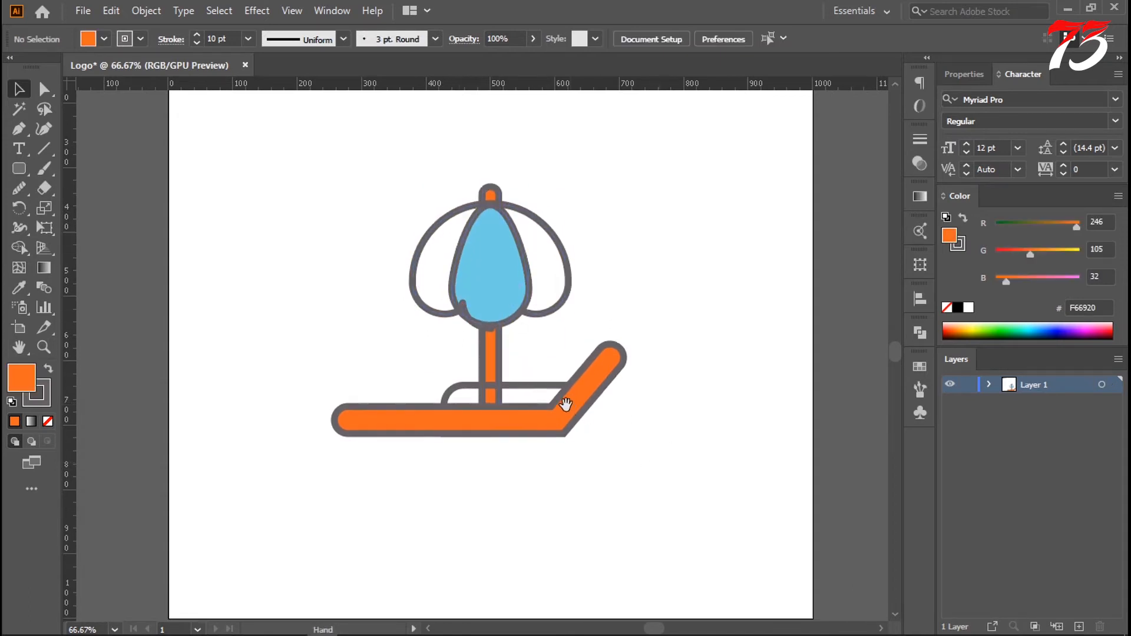
# - Draw an orange circle with a grey outline beside the dome's left lobe and scale it down to about 56 px wide
pyautogui.click(19, 168)
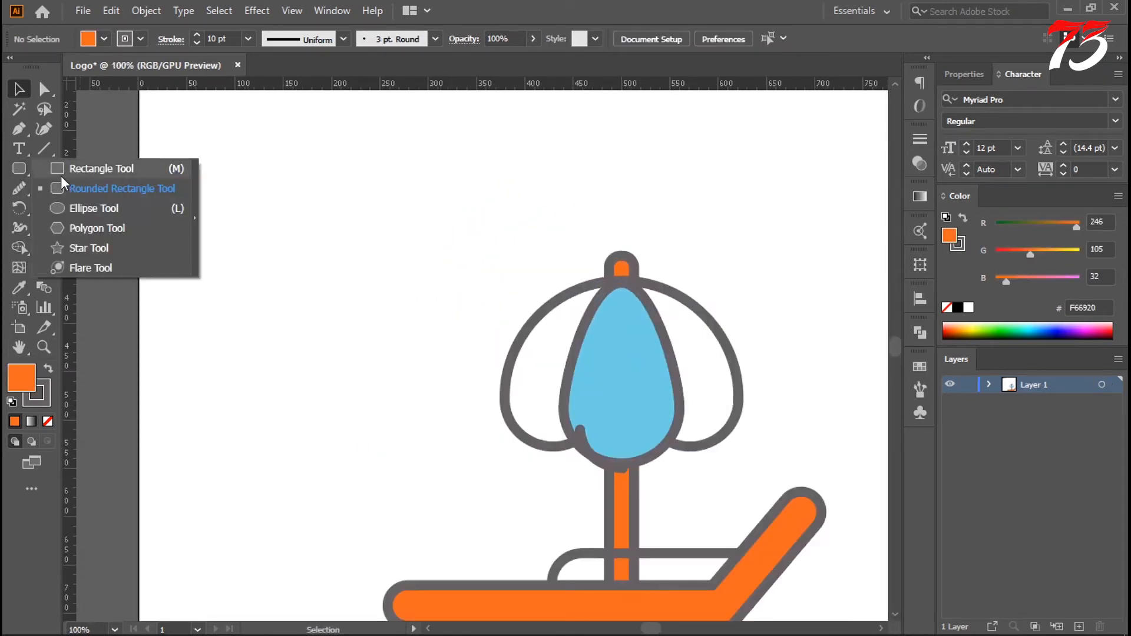
pyautogui.click(112, 207)
pyautogui.moveTo(367, 256); pyautogui.dragTo(422, 315)
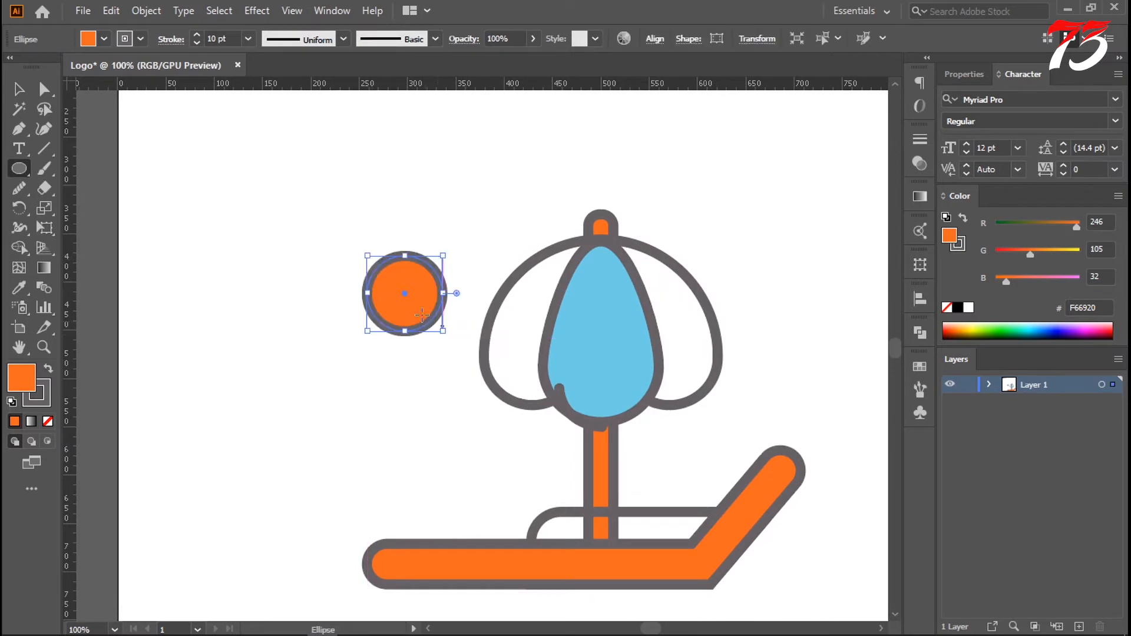
pyautogui.click(16, 90)
pyautogui.click(375, 276)
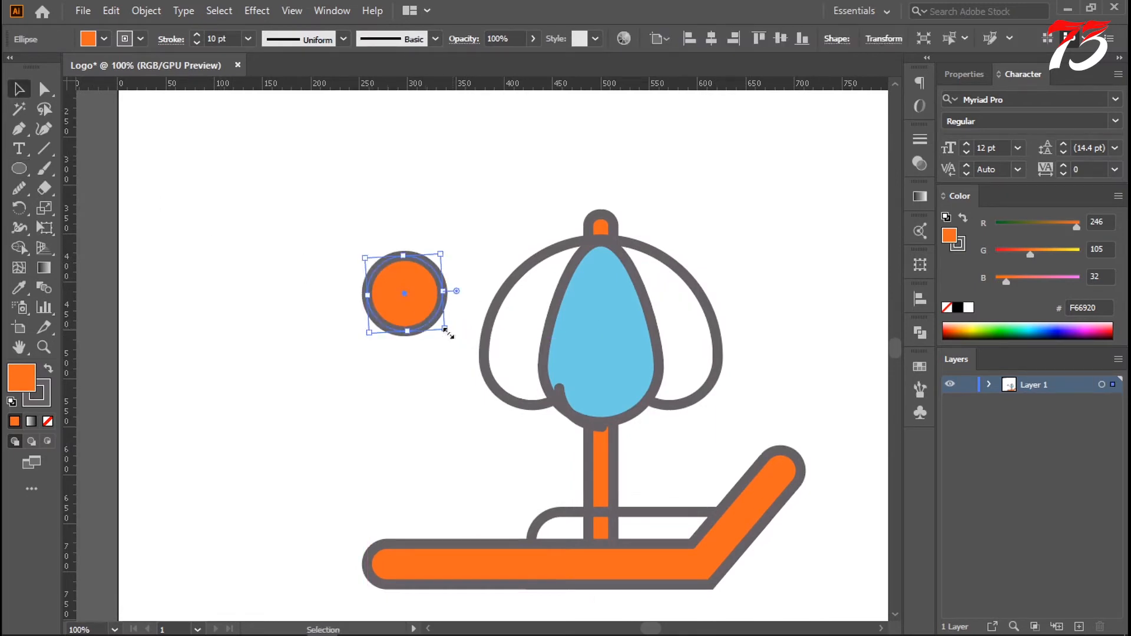
pyautogui.click(470, 242)
pyautogui.click(437, 312)
pyautogui.moveTo(445, 332); pyautogui.dragTo(423, 313)
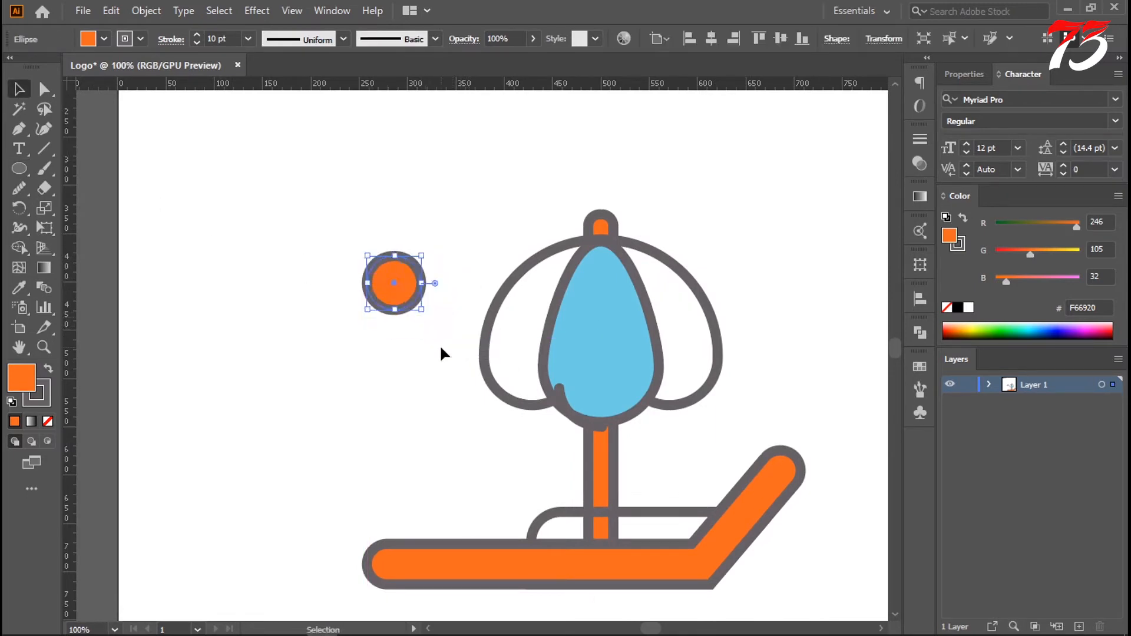
pyautogui.click(440, 344)
# - Draw a grey dot about 8 px wide, with no stroke, just above the orange circle
pyautogui.hotkey('ctrl', '+')
pyautogui.moveTo(386, 242); pyautogui.dragTo(460, 292)
pyautogui.moveTo(452, 314); pyautogui.dragTo(477, 331)
pyautogui.click(461, 354)
pyautogui.hotkey('ctrl', '+')
pyautogui.moveTo(431, 280); pyautogui.dragTo(467, 326)
pyautogui.hotkey('ctrl', '+')
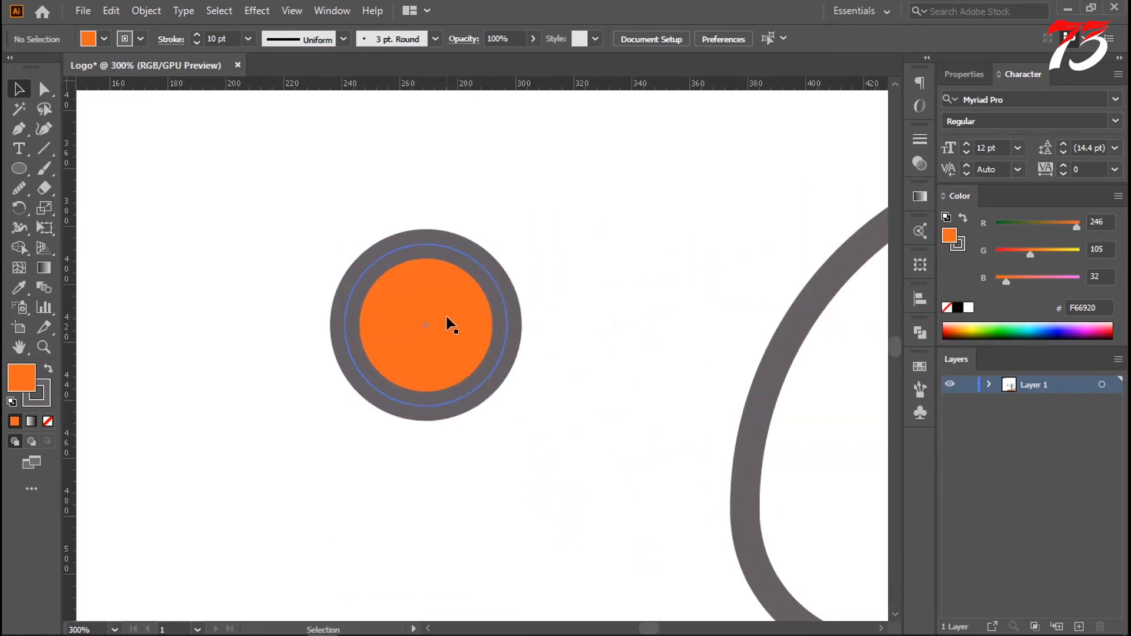
pyautogui.click(448, 324)
pyautogui.click(557, 297)
pyautogui.moveTo(439, 252); pyautogui.dragTo(453, 292)
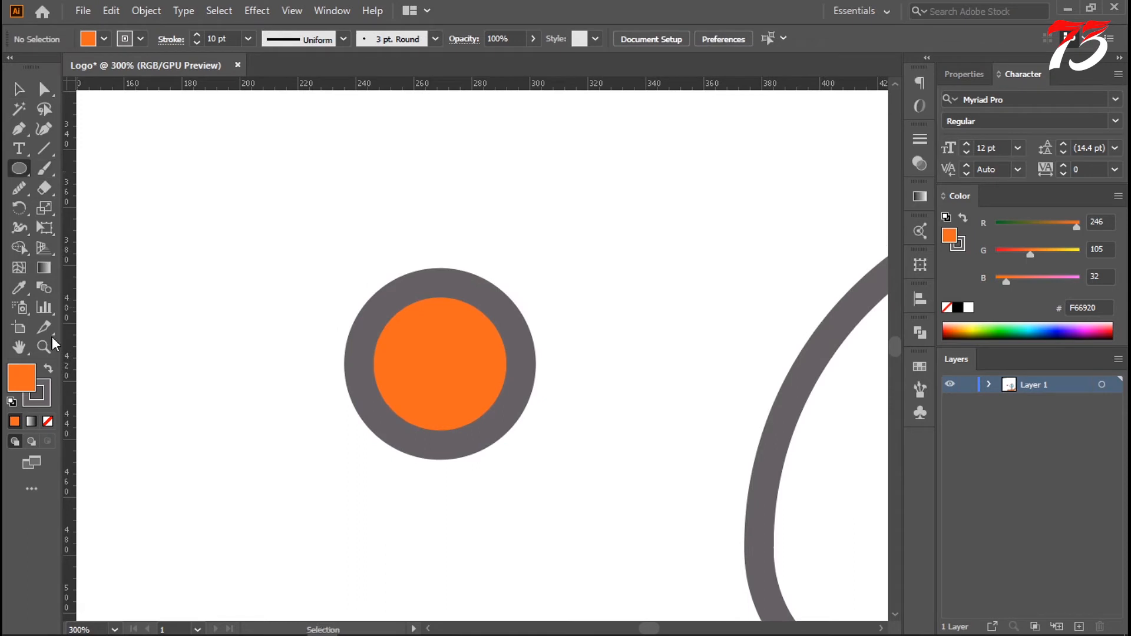
pyautogui.press('x')
pyautogui.click(48, 370)
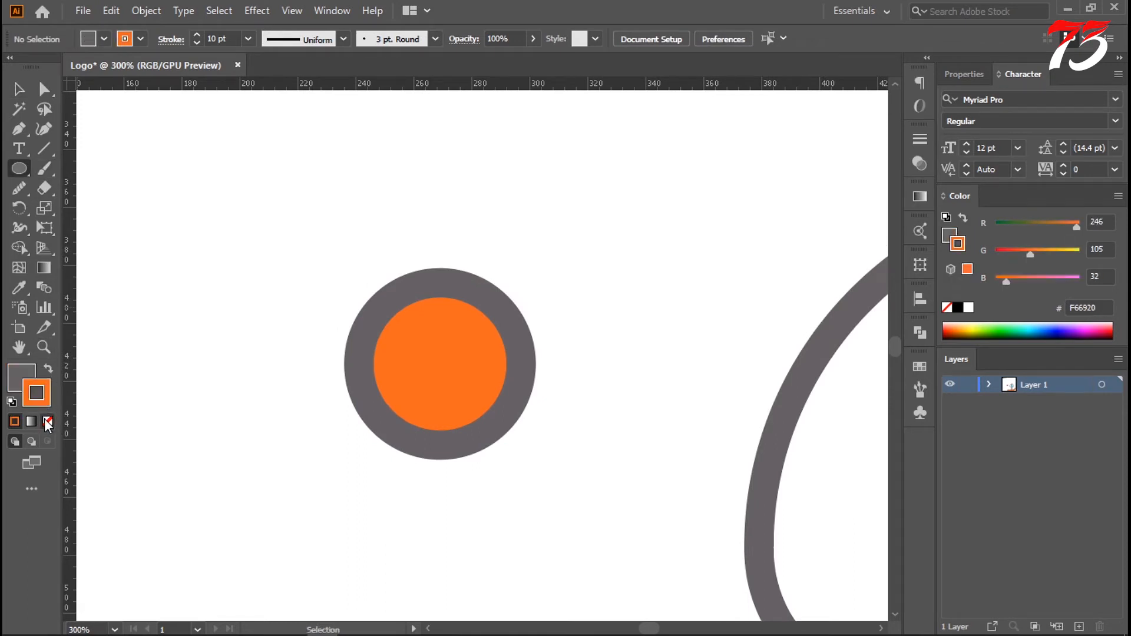
pyautogui.click(48, 421)
pyautogui.moveTo(451, 237)
pyautogui.mouseDown()
pyautogui.moveTo(455, 246)
pyautogui.moveTo(442, 235)
pyautogui.mouseUp()
pyautogui.press('v')
# - Center the dot horizontally with the orange circle, aligning to the selection, and place a copy of the dot directly below the circle
pyautogui.click(467, 236)
pyautogui.keyDown('shift'); pyautogui.click(480, 336); pyautogui.keyUp('shift')
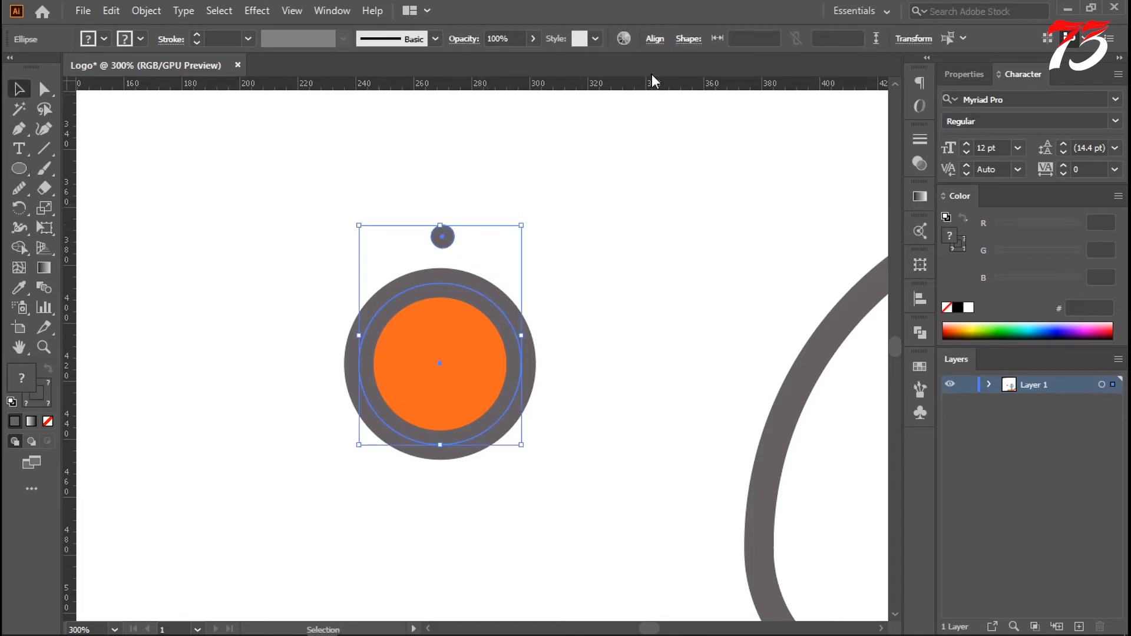
pyautogui.click(655, 38)
pyautogui.click(655, 39)
pyautogui.click(655, 39)
pyautogui.click(657, 182)
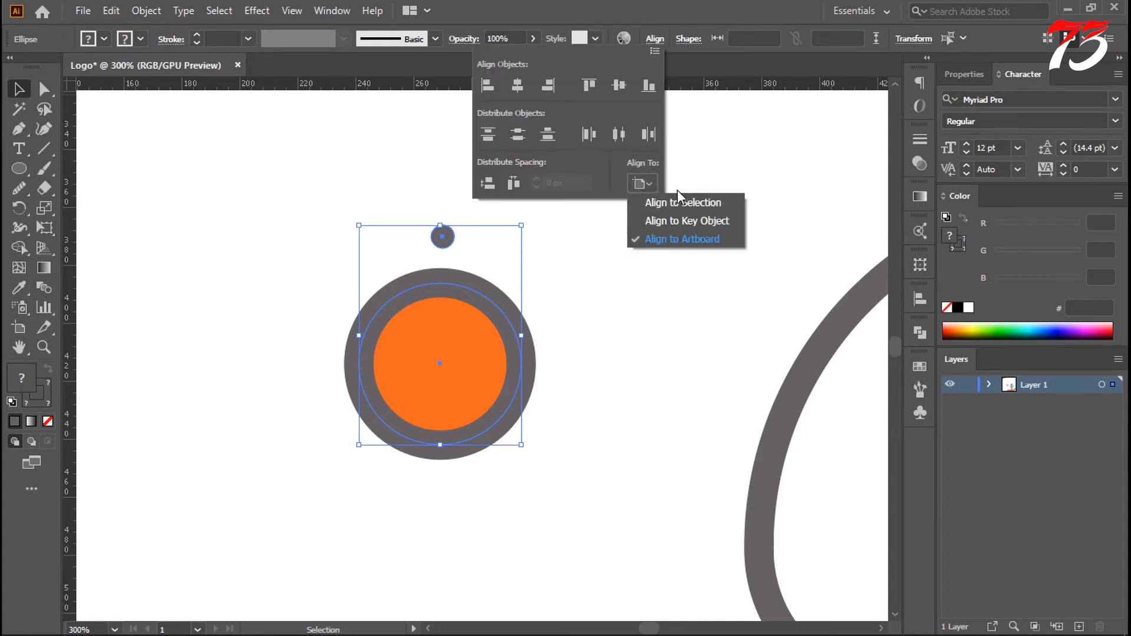
pyautogui.click(654, 203)
pyautogui.click(517, 85)
pyautogui.moveTo(442, 237); pyautogui.dragTo(457, 496)
pyautogui.click(566, 442)
# - Copy the upper and lower dots, paste them in front and rotate the copies 45 degrees around the circle
pyautogui.click(448, 237)
pyautogui.keyDown('shift'); pyautogui.click(452, 492); pyautogui.keyUp('shift')
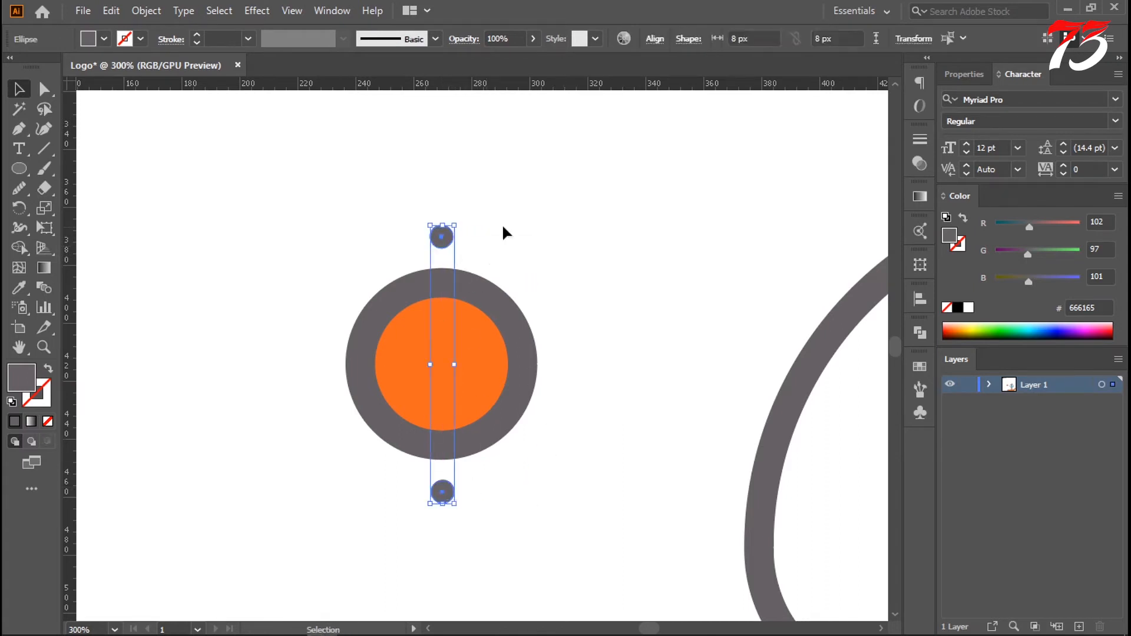
pyautogui.click(111, 11)
pyautogui.click(131, 91)
pyautogui.click(112, 10)
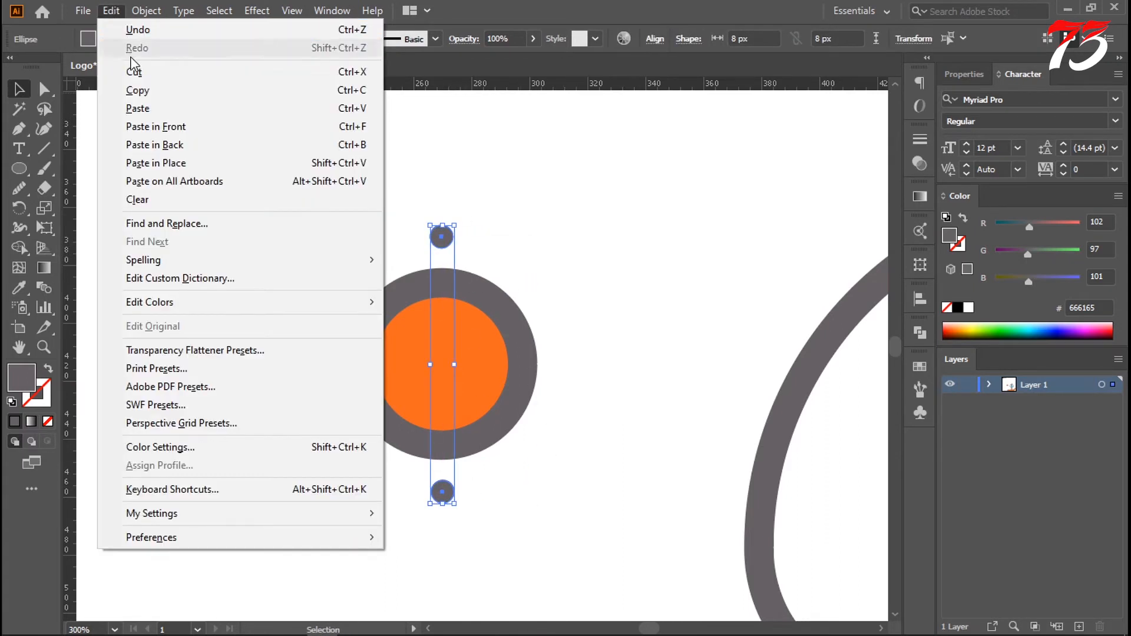
pyautogui.click(171, 131)
pyautogui.moveTo(457, 217); pyautogui.dragTo(538, 267)
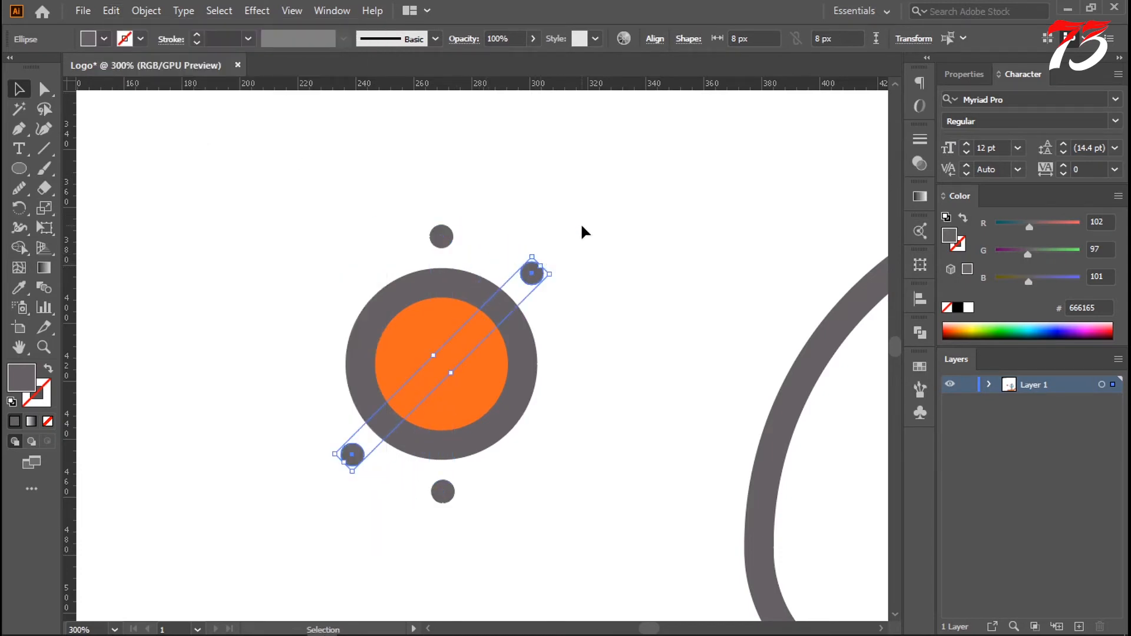
# - Add two more pairs of dots by pasting copies in front and rotating each another 45 degrees, completing the ring around the circle
pyautogui.click(112, 11)
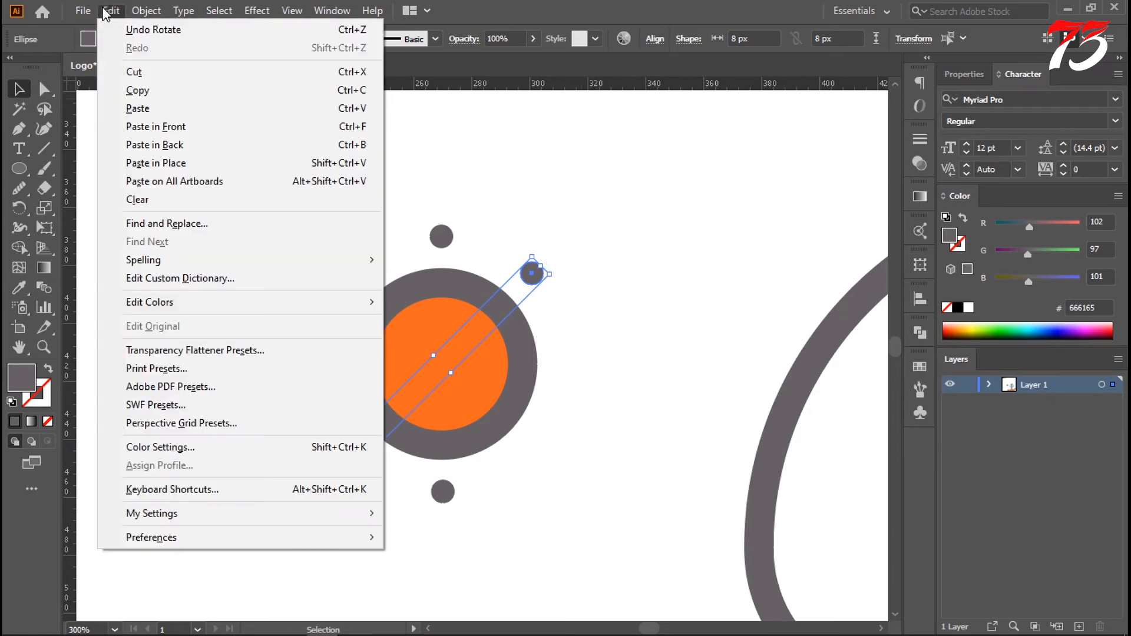
pyautogui.click(164, 93)
pyautogui.click(112, 10)
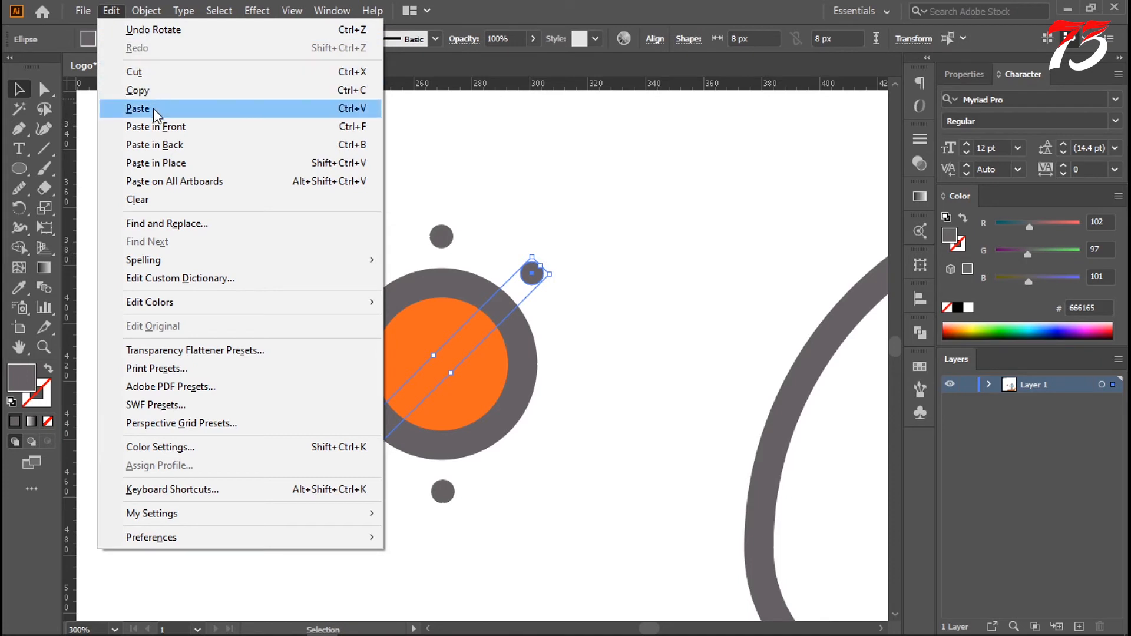
pyautogui.click(161, 129)
pyautogui.hotkey('ctrl', 'd')
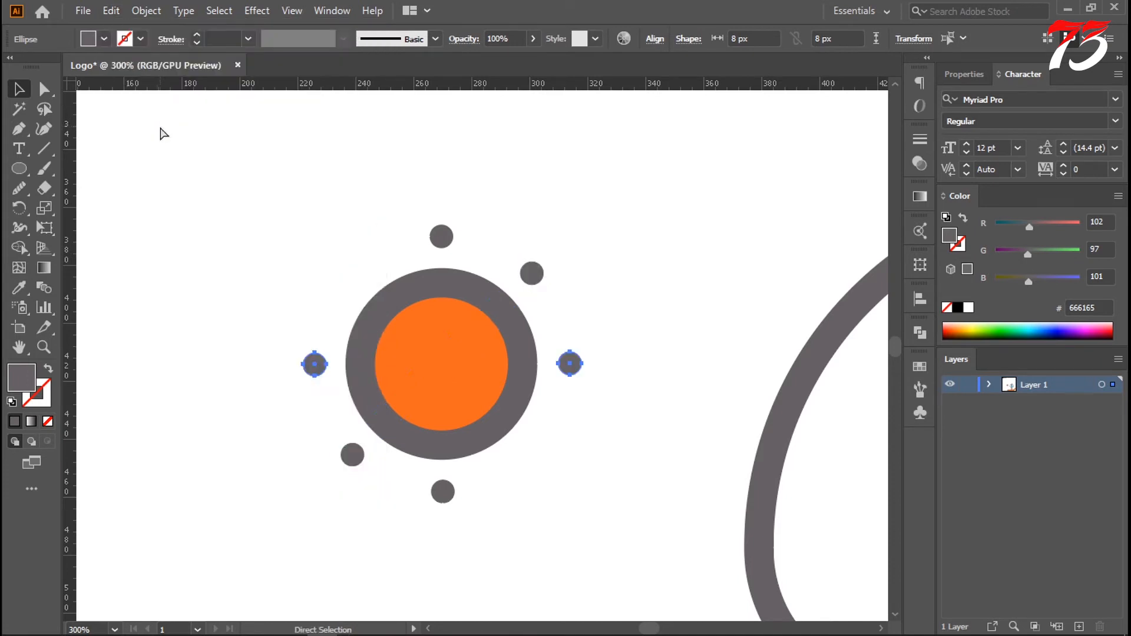
pyautogui.hotkey('ctrl', 'd')
pyautogui.hotkey('ctrl', 'z')
pyautogui.hotkey('ctrl', 'd')
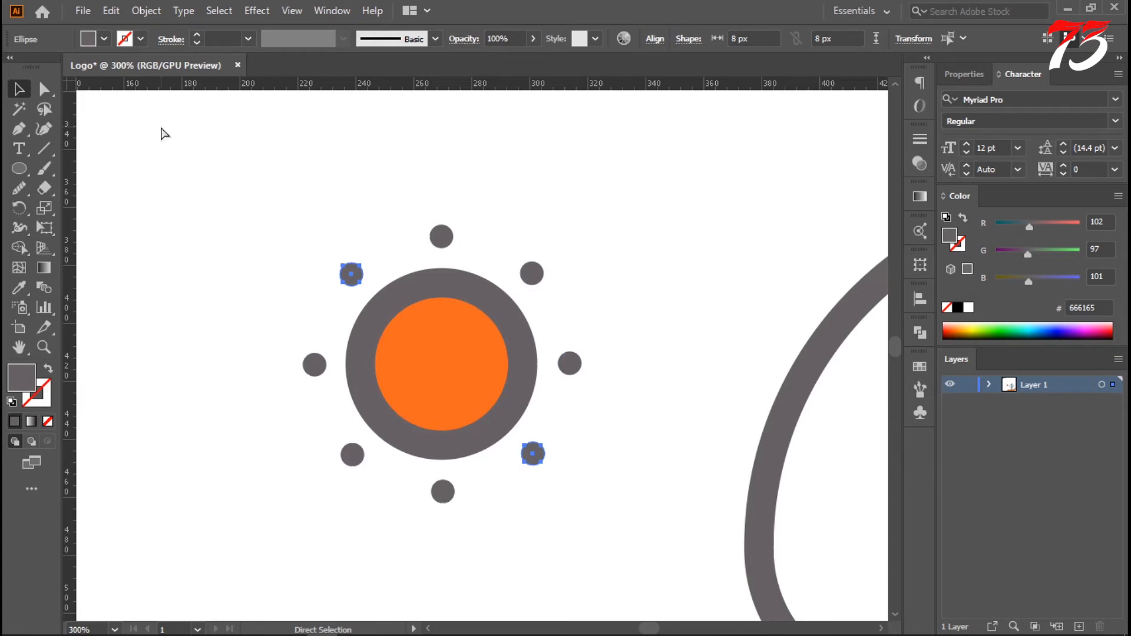
pyautogui.click(266, 195)
pyautogui.moveTo(321, 360); pyautogui.dragTo(313, 331)
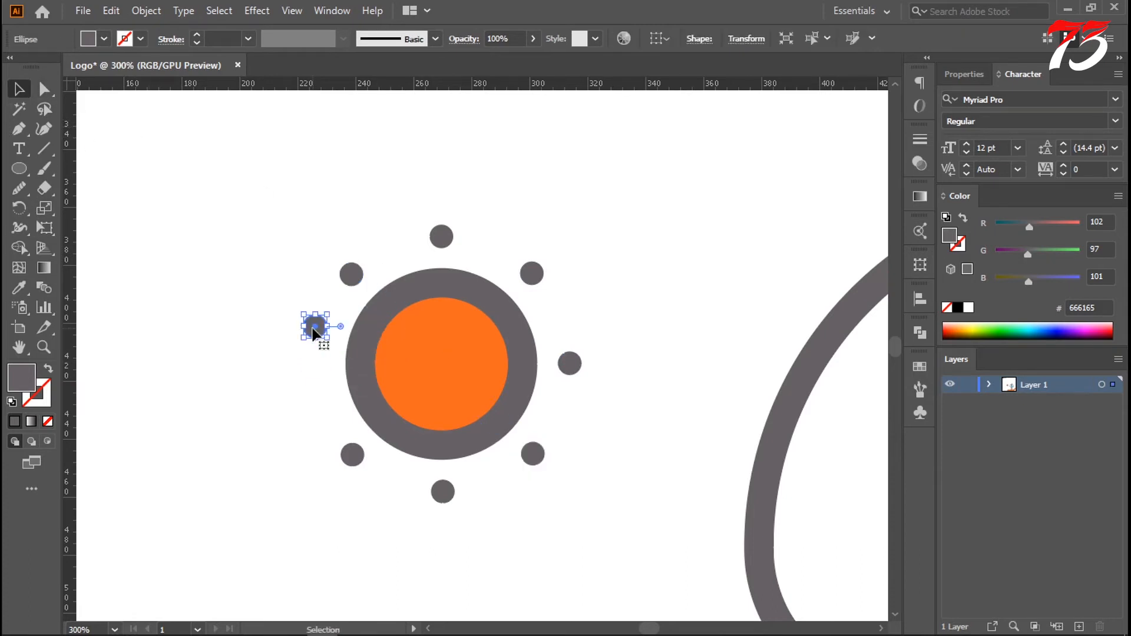
pyautogui.hotkey('ctrl', 'z')
pyautogui.click(311, 300)
# - Group the orange circle with its ring of dots into one sun object
pyautogui.hotkey('ctrl', '-')
pyautogui.hotkey('ctrl', '-')
pyautogui.moveTo(508, 328); pyautogui.dragTo(508, 230)
pyautogui.moveTo(247, 179); pyautogui.dragTo(452, 332)
pyautogui.hotkey('ctrl', 'g')
pyautogui.click(499, 402)
pyautogui.hotkey('ctrl', '-')
pyautogui.hotkey('ctrl', '-')
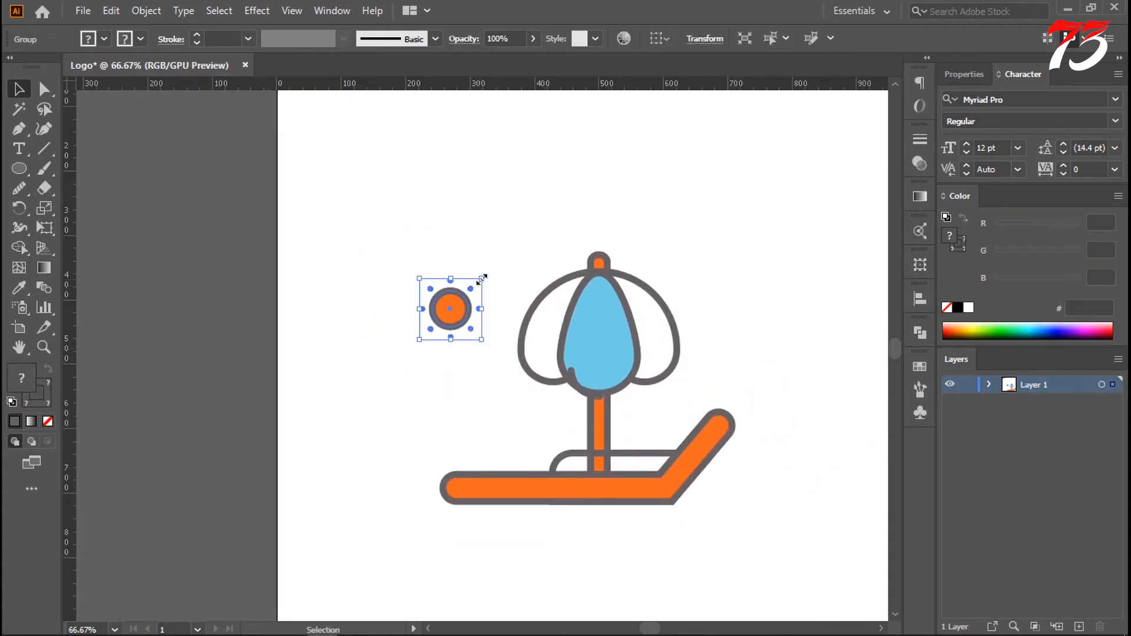
# - Scale the sun group down to about 72 px wide and move it closer to the dome's left lobe
pyautogui.moveTo(483, 278); pyautogui.dragTo(514, 238)
pyautogui.click(518, 276)
pyautogui.click(452, 273)
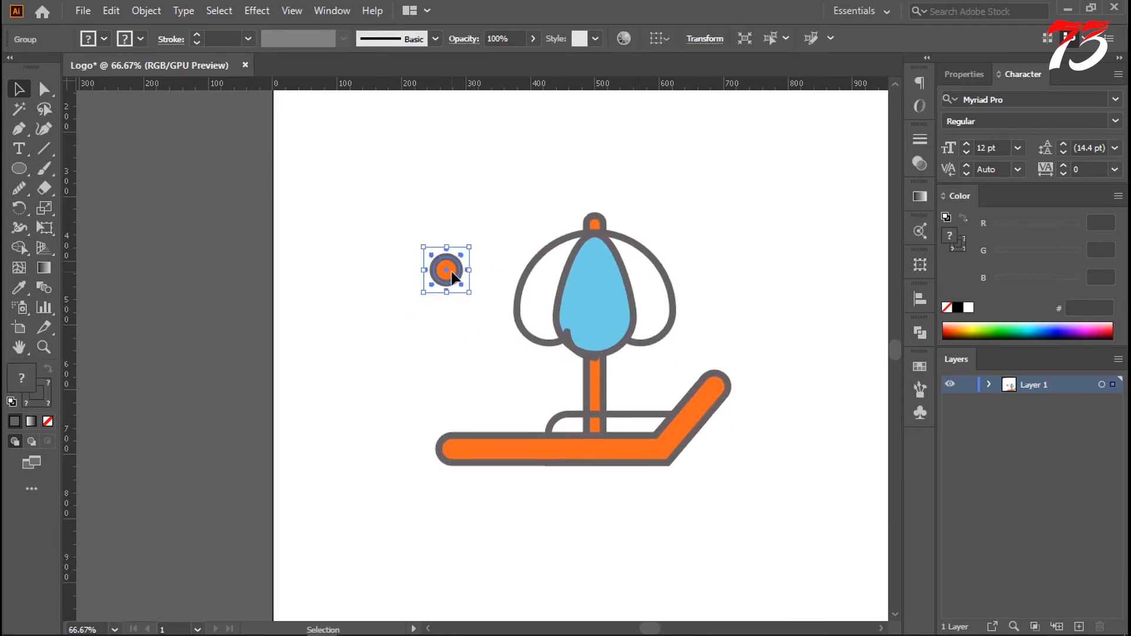
pyautogui.moveTo(453, 276); pyautogui.dragTo(486, 275)
pyautogui.click(434, 329)
pyautogui.scroll(-1, 467, 316)
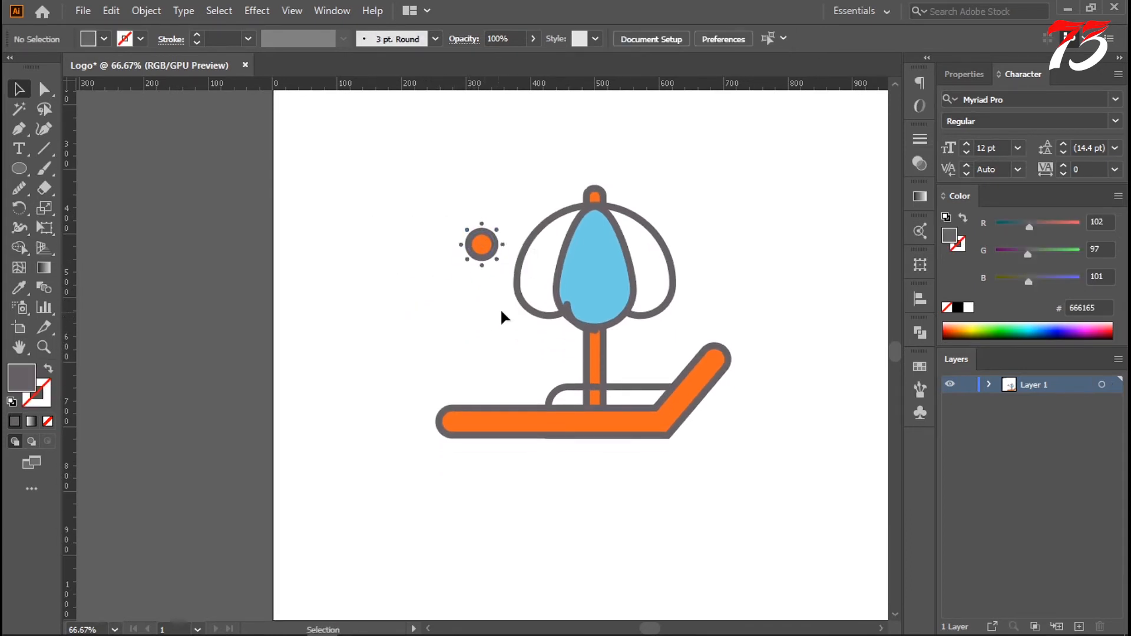
pyautogui.moveTo(480, 226); pyautogui.dragTo(480, 234)
pyautogui.click(401, 237)
# - Move the dark highlight arc up so it sits inside the lower left of the blue egg
pyautogui.keyDown('ctrl'); pyautogui.click(599, 301); pyautogui.keyUp('ctrl')
pyautogui.keyDown('ctrl'); pyautogui.click(480, 324); pyautogui.keyUp('ctrl')
pyautogui.keyDown('ctrl'); pyautogui.click(481, 390); pyautogui.keyUp('ctrl')
pyautogui.moveTo(489, 383); pyautogui.dragTo(514, 339)
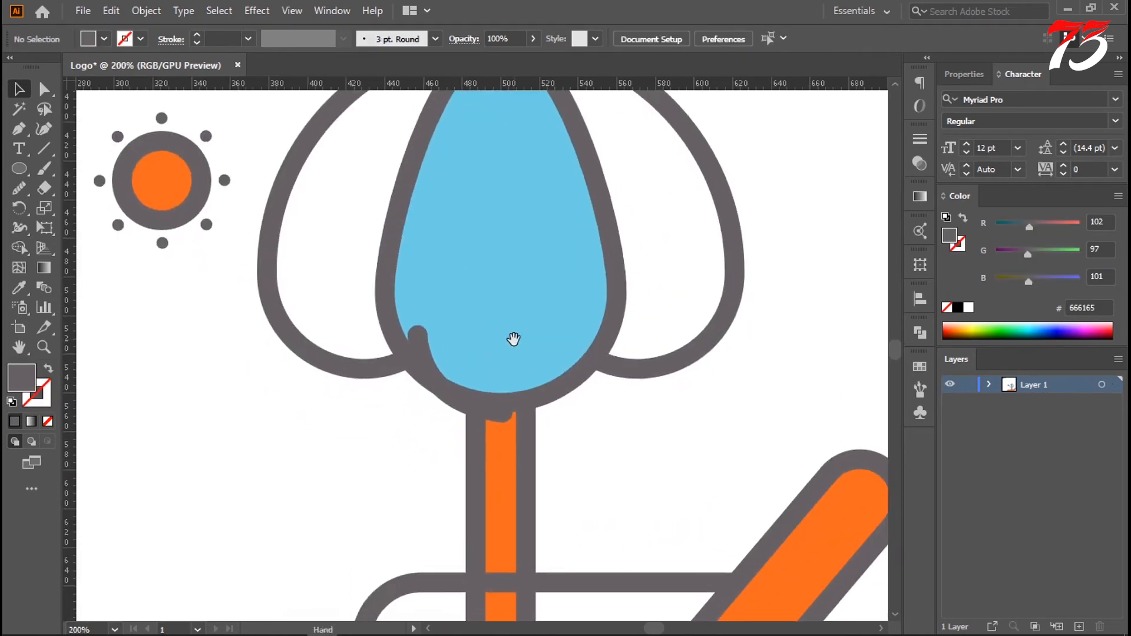
pyautogui.moveTo(444, 392)
pyautogui.mouseDown()
pyautogui.moveTo(387, 454)
pyautogui.moveTo(448, 349)
pyautogui.mouseUp()
pyautogui.click(633, 421)
# - Draw an unfilled wavy line about 134 px wide with the Pen tool, made of four scalloped curves between the sun and the orange arm
pyautogui.keyDown('ctrl'); pyautogui.keyDown('alt'); pyautogui.click(454, 364); pyautogui.keyUp('alt'); pyautogui.keyUp('ctrl')
pyautogui.keyDown('ctrl'); pyautogui.keyDown('alt'); pyautogui.click(454, 364); pyautogui.keyUp('alt'); pyautogui.keyUp('ctrl')
pyautogui.moveTo(400, 389); pyautogui.dragTo(473, 346)
pyautogui.click(22, 130)
pyautogui.keyDown('ctrl'); pyautogui.click(489, 366); pyautogui.keyUp('ctrl')
pyautogui.moveTo(414, 366)
pyautogui.mouseDown()
pyautogui.moveTo(486, 349)
pyautogui.moveTo(483, 253)
pyautogui.moveTo(469, 241)
pyautogui.moveTo(474, 274)
pyautogui.mouseUp()
pyautogui.click(407, 319)
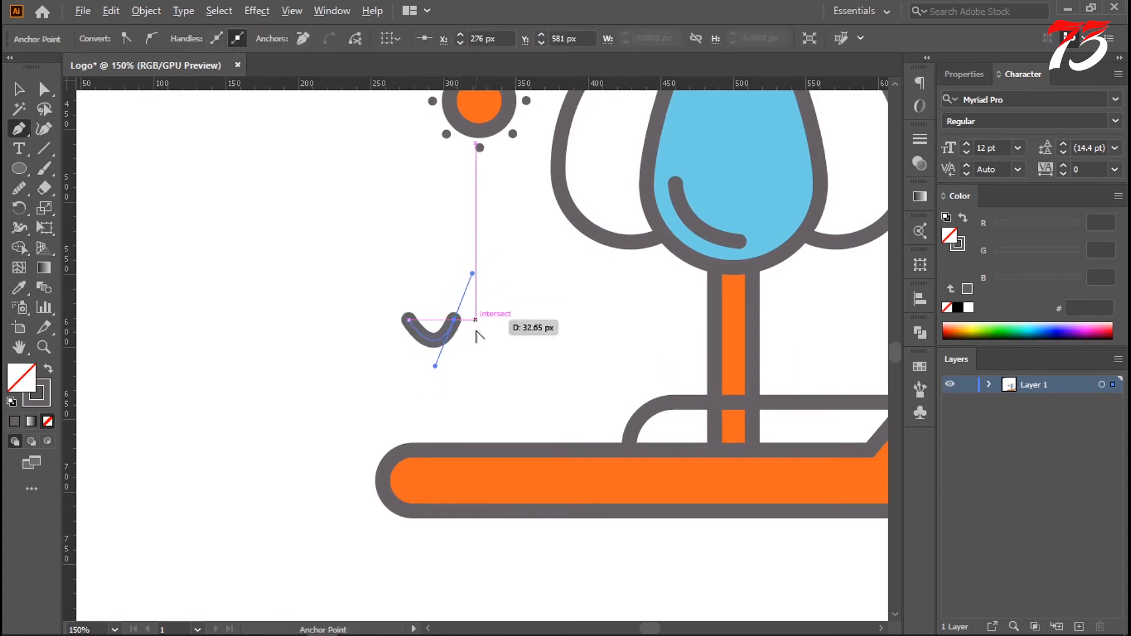
pyautogui.click(455, 320)
pyautogui.moveTo(508, 320)
pyautogui.mouseDown()
pyautogui.moveTo(521, 244)
pyautogui.moveTo(537, 266)
pyautogui.mouseUp()
pyautogui.click(509, 320)
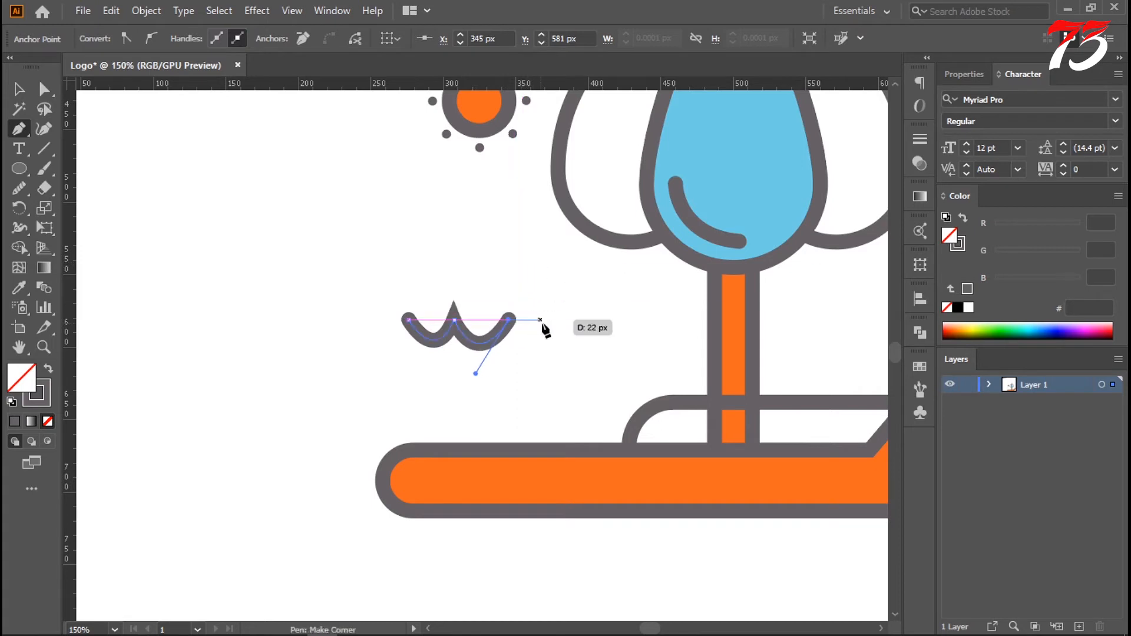
pyautogui.moveTo(558, 320)
pyautogui.mouseDown()
pyautogui.moveTo(568, 279)
pyautogui.moveTo(589, 260)
pyautogui.mouseUp()
pyautogui.click(558, 320)
pyautogui.moveTo(594, 346)
pyautogui.mouseDown()
pyautogui.moveTo(613, 344)
pyautogui.moveTo(598, 351)
pyautogui.mouseUp()
pyautogui.press('v')
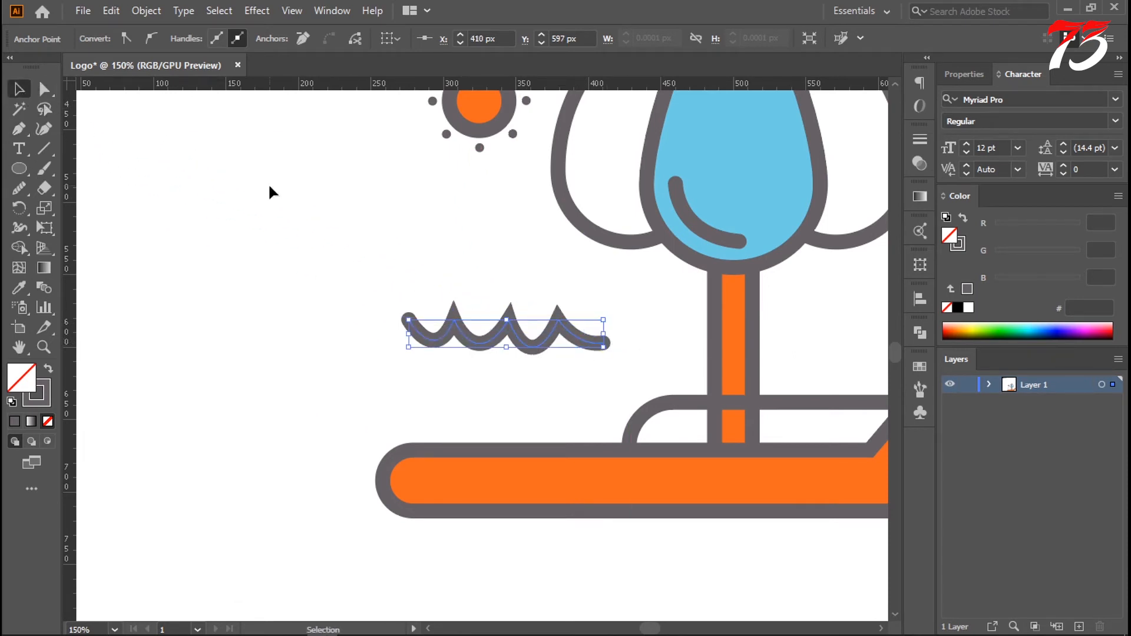
# - Give the wavy line's stroke round corner joins and deselect it
pyautogui.moveTo(300, 261); pyautogui.dragTo(494, 358)
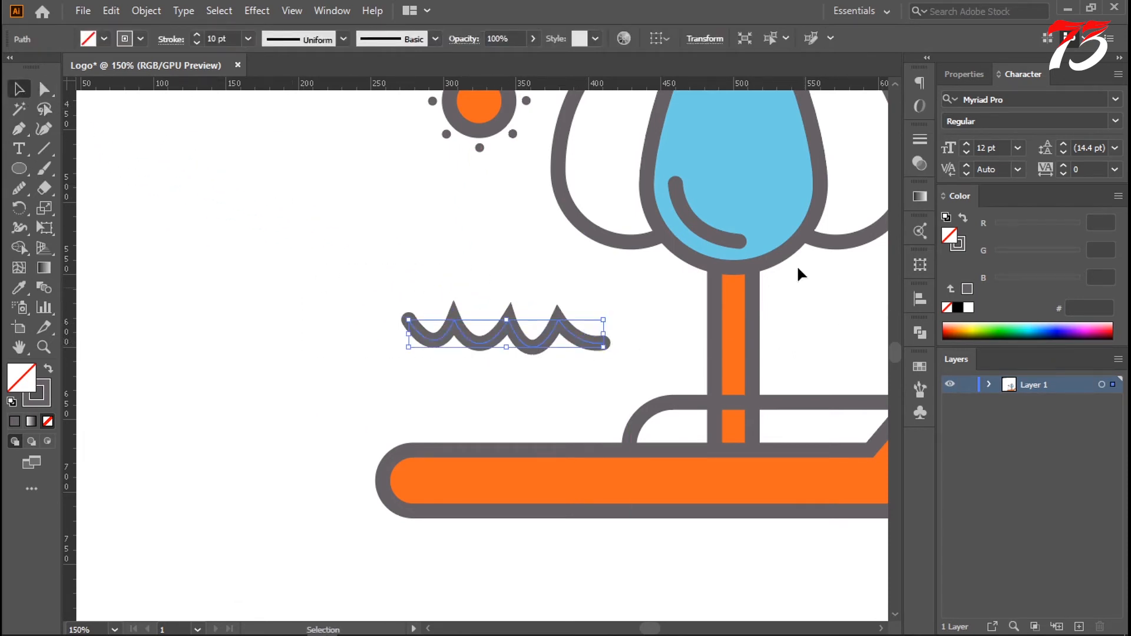
pyautogui.click(919, 165)
pyautogui.click(737, 134)
pyautogui.click(794, 202)
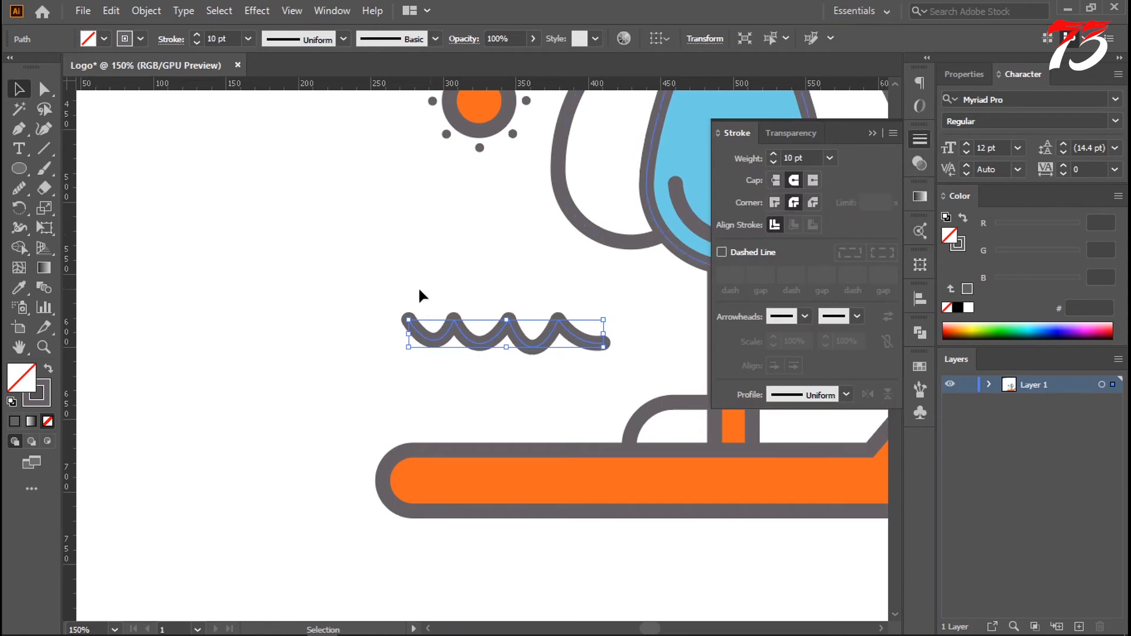
pyautogui.click(877, 135)
pyautogui.click(657, 345)
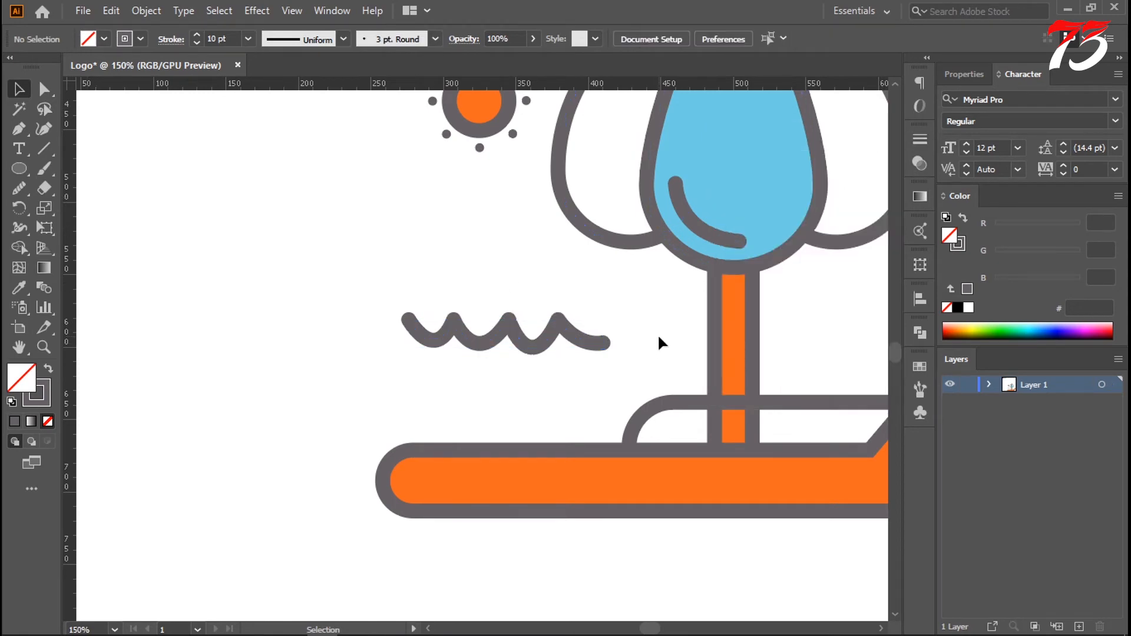
# - Draw a closed, unfilled water shape about 169 px wide with the Pen tool over the wavy line, extending its end with another wave crest
pyautogui.click(399, 331)
pyautogui.moveTo(399, 330); pyautogui.dragTo(349, 330)
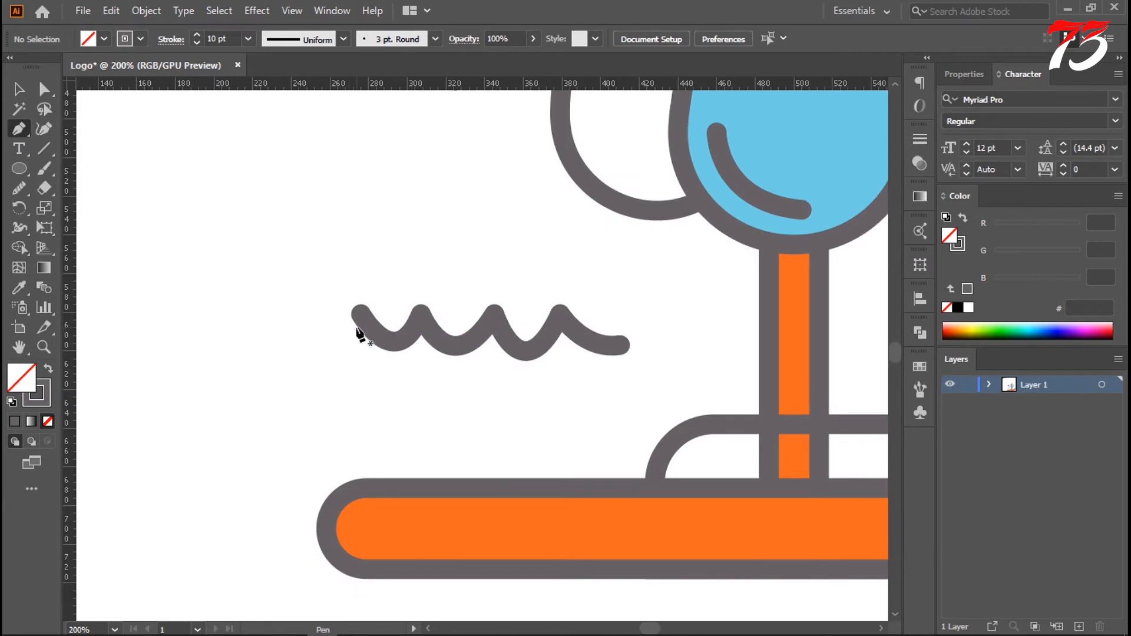
pyautogui.click(360, 322)
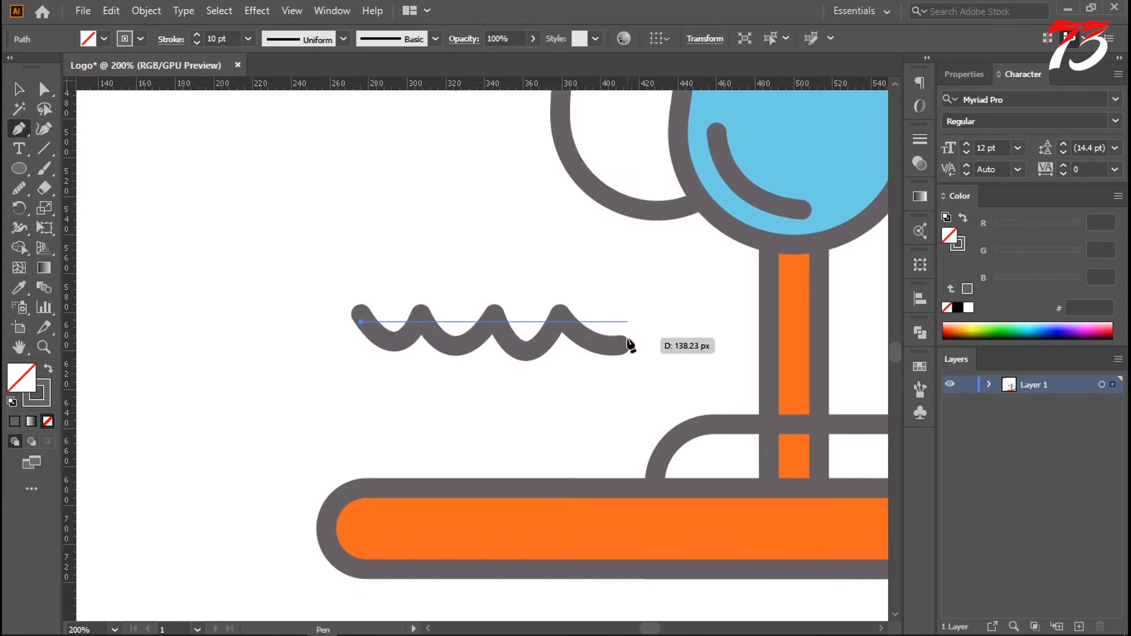
pyautogui.click(572, 323)
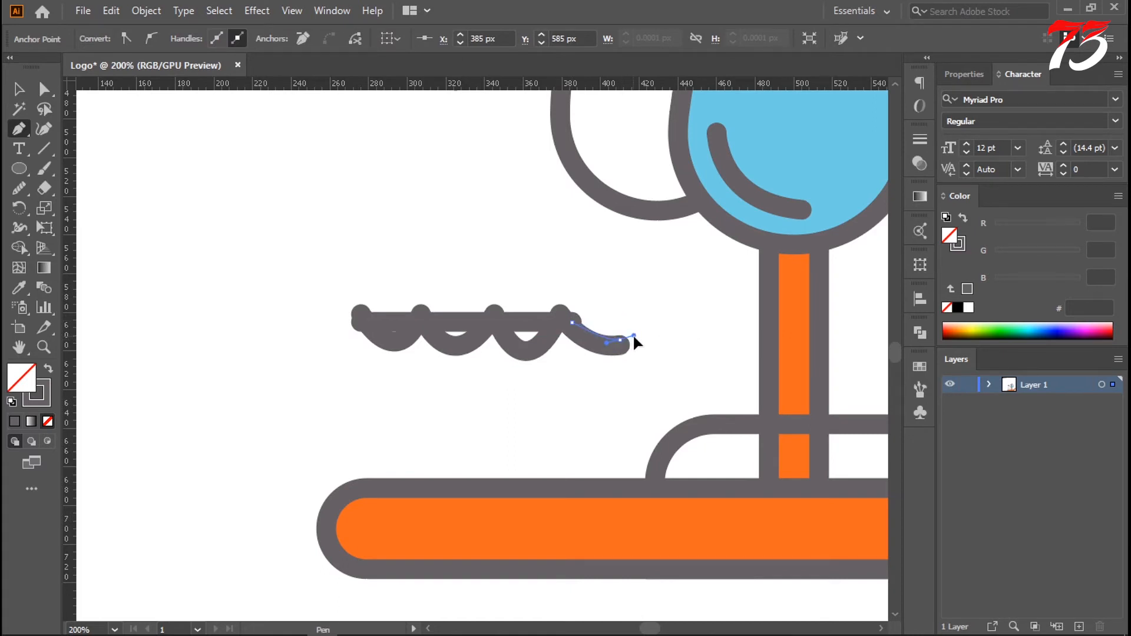
pyautogui.moveTo(660, 306); pyautogui.dragTo(662, 316)
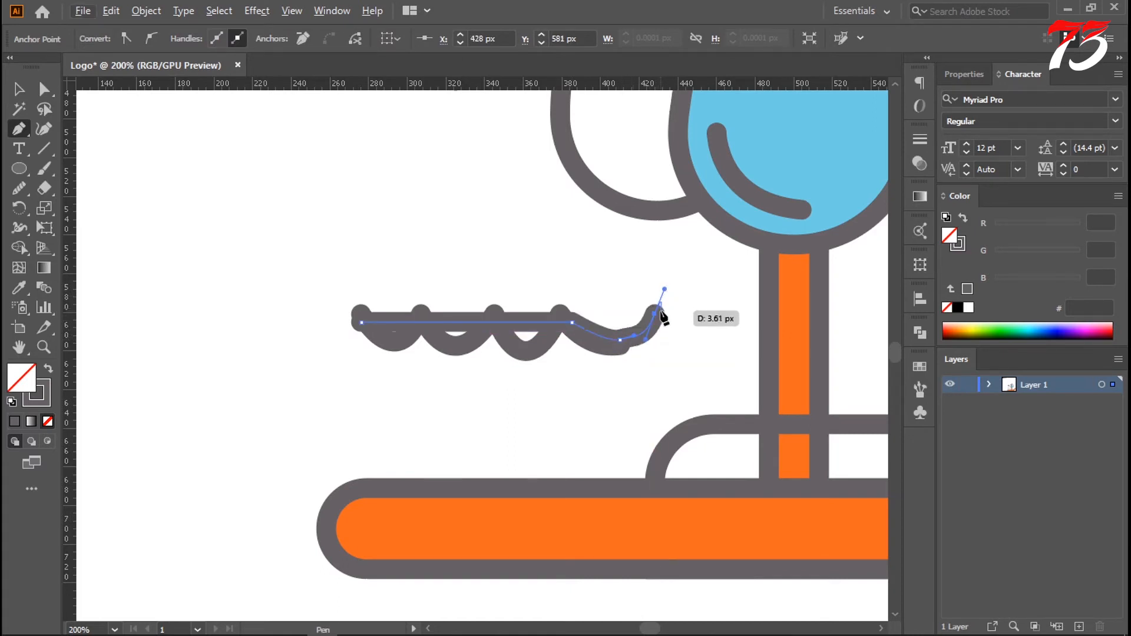
pyautogui.moveTo(688, 345); pyautogui.dragTo(717, 351)
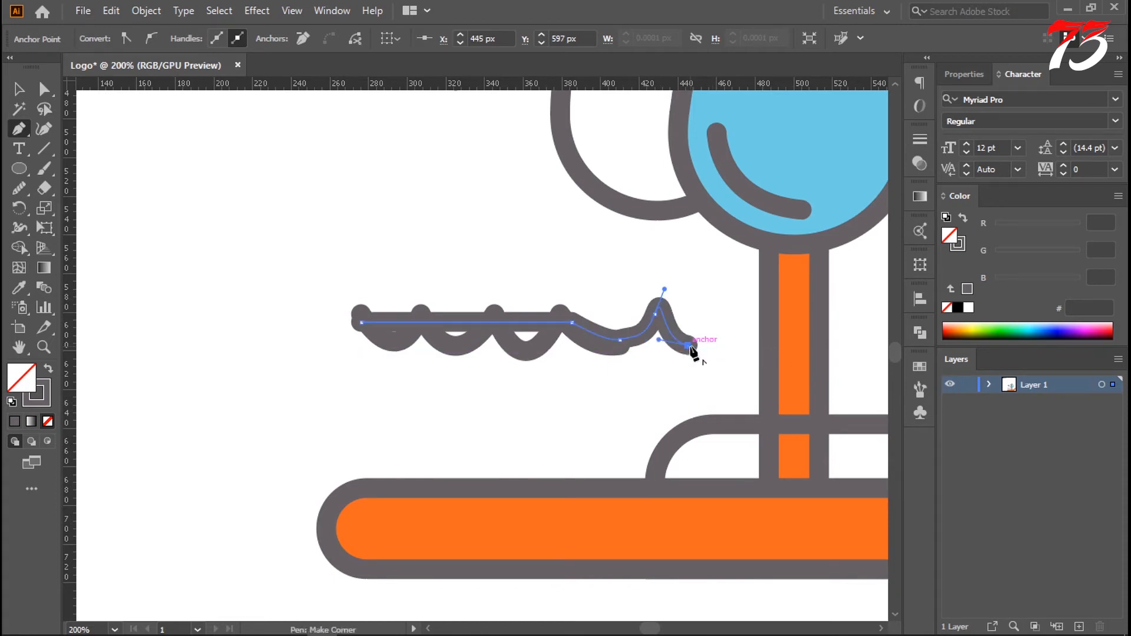
pyautogui.click(689, 410)
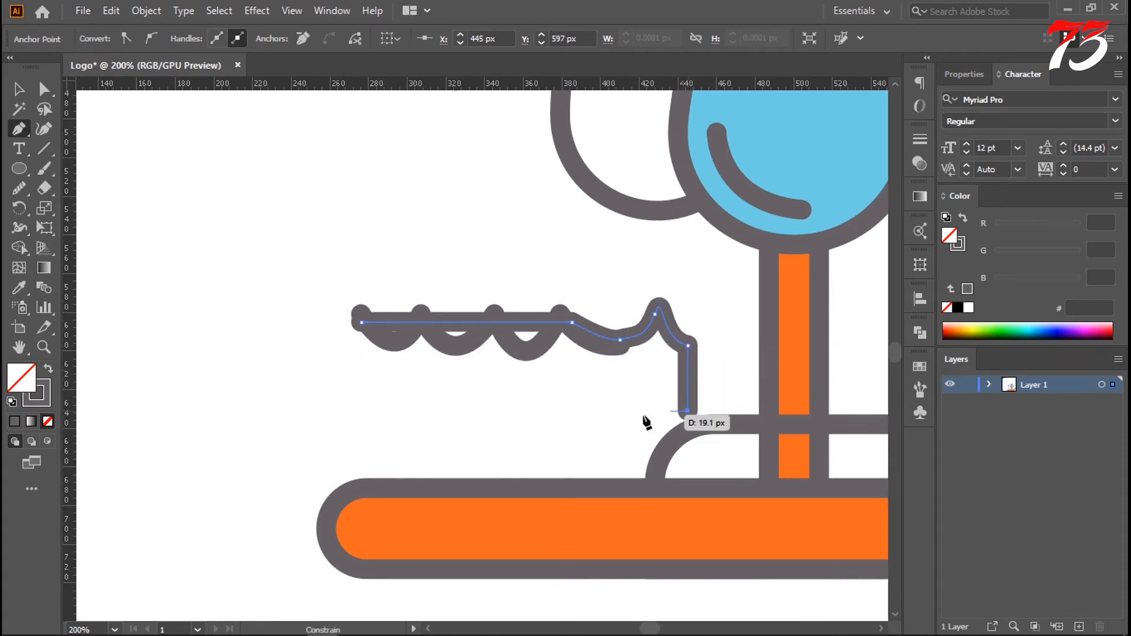
pyautogui.click(320, 411)
pyautogui.hotkey('ctrl', 'z')
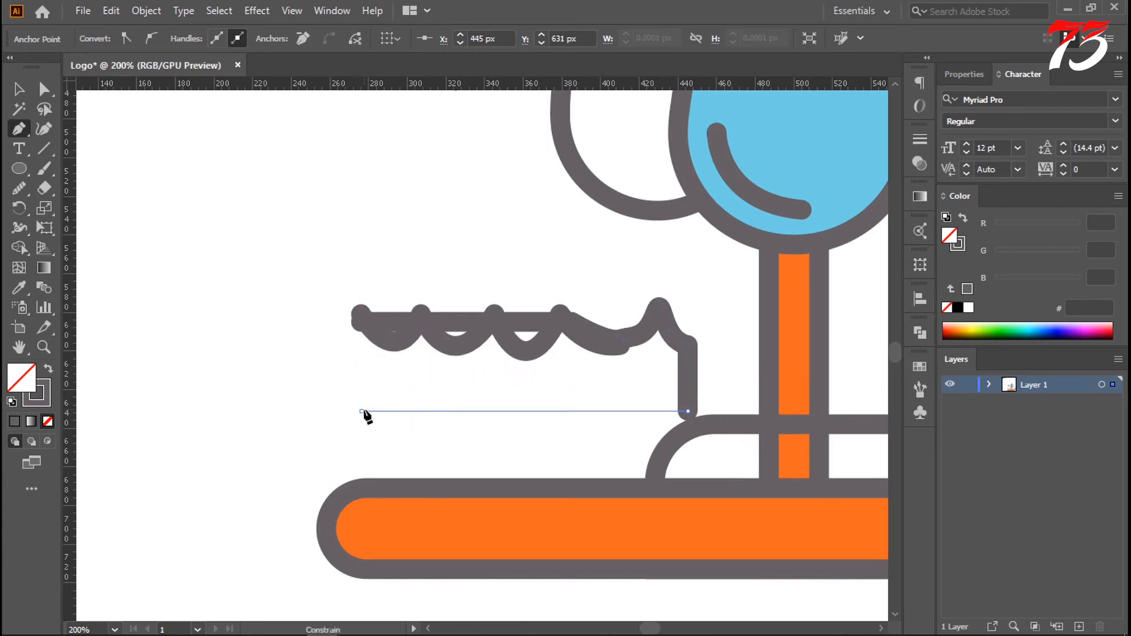
pyautogui.click(361, 411)
pyautogui.click(361, 323)
pyautogui.click(20, 93)
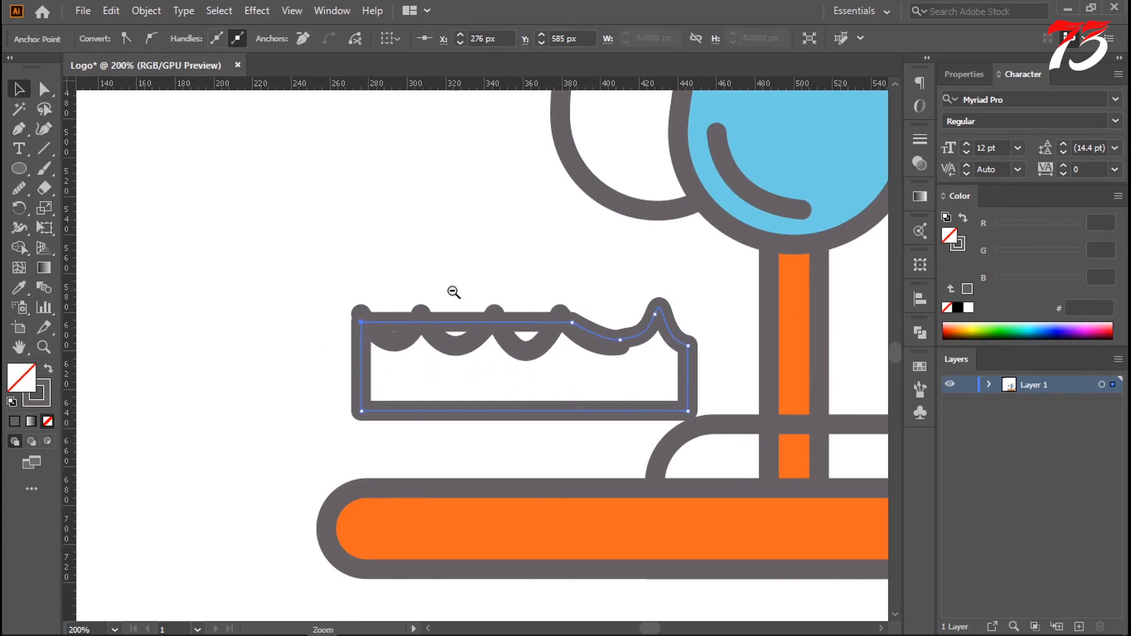
# - Fill the water shape with the light teal palette swatch (ADD9D8) using the Eyedropper, leaving it without a stroke
pyautogui.keyDown('ctrl'); pyautogui.keyDown('alt'); pyautogui.click(457, 292); pyautogui.keyUp('alt'); pyautogui.keyUp('ctrl')
pyautogui.moveTo(478, 183); pyautogui.dragTo(537, 560)
pyautogui.keyDown('ctrl'); pyautogui.keyDown('alt'); pyautogui.click(492, 418); pyautogui.keyUp('alt'); pyautogui.keyUp('ctrl')
pyautogui.keyDown('ctrl'); pyautogui.keyDown('alt'); pyautogui.click(500, 423); pyautogui.keyUp('alt'); pyautogui.keyUp('ctrl')
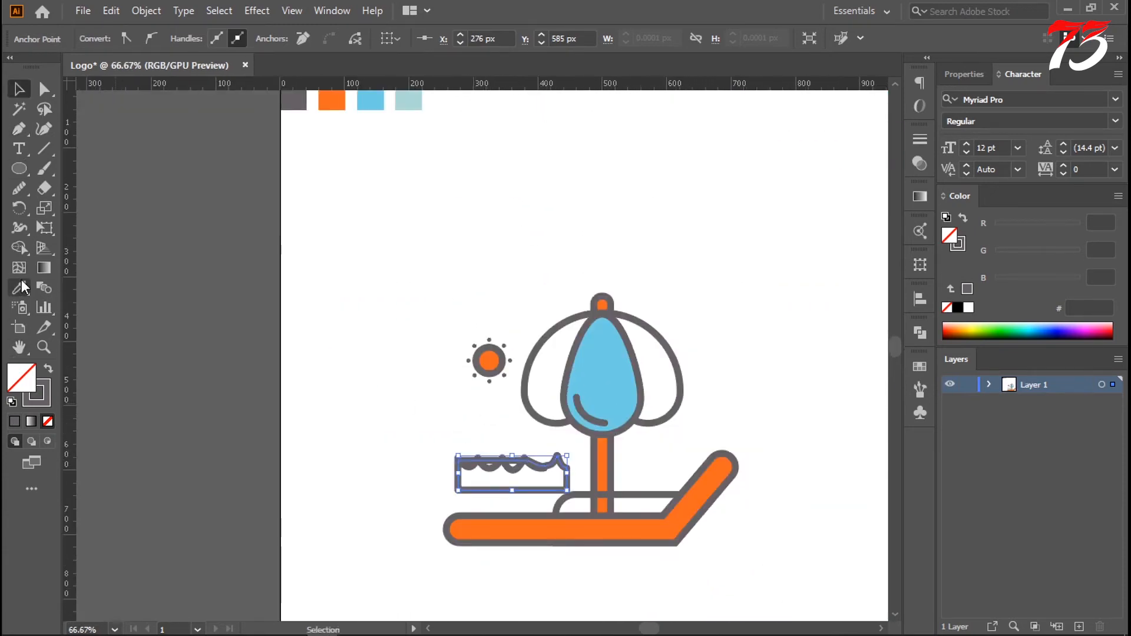
pyautogui.press('i')
pyautogui.click(405, 104)
pyautogui.click(20, 91)
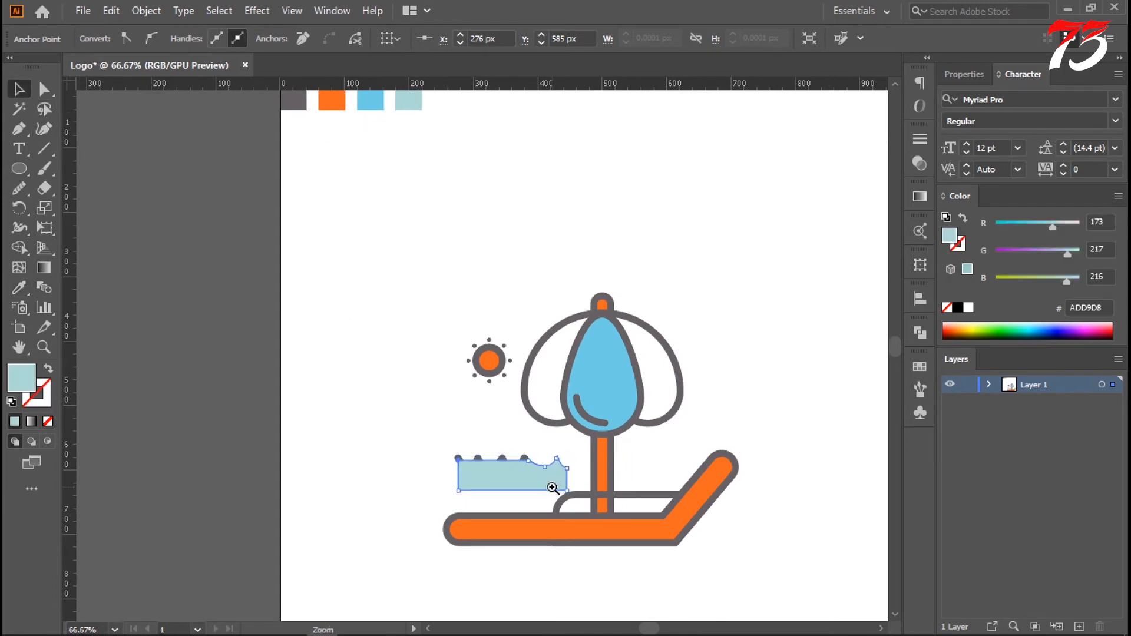
# - Arrange the teal water shape behind the dark wavy line
pyautogui.keyDown('ctrl'); pyautogui.click(553, 488); pyautogui.keyUp('ctrl')
pyautogui.keyDown('ctrl'); pyautogui.click(485, 386); pyautogui.keyUp('ctrl')
pyautogui.keyDown('ctrl'); pyautogui.click(414, 309); pyautogui.keyUp('ctrl')
pyautogui.rightClick(459, 275)
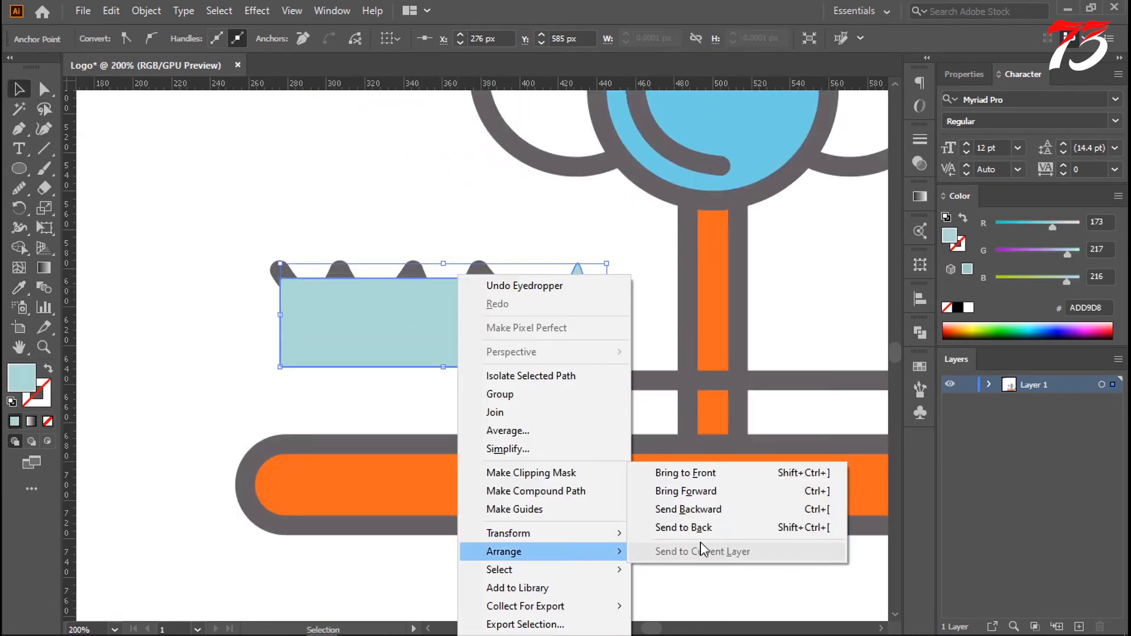
pyautogui.click(702, 553)
pyautogui.click(440, 373)
# - Use Shape Builder on the wavy line and water shape to fill the crests and remove the teal above the line
pyautogui.moveTo(189, 210); pyautogui.dragTo(338, 308)
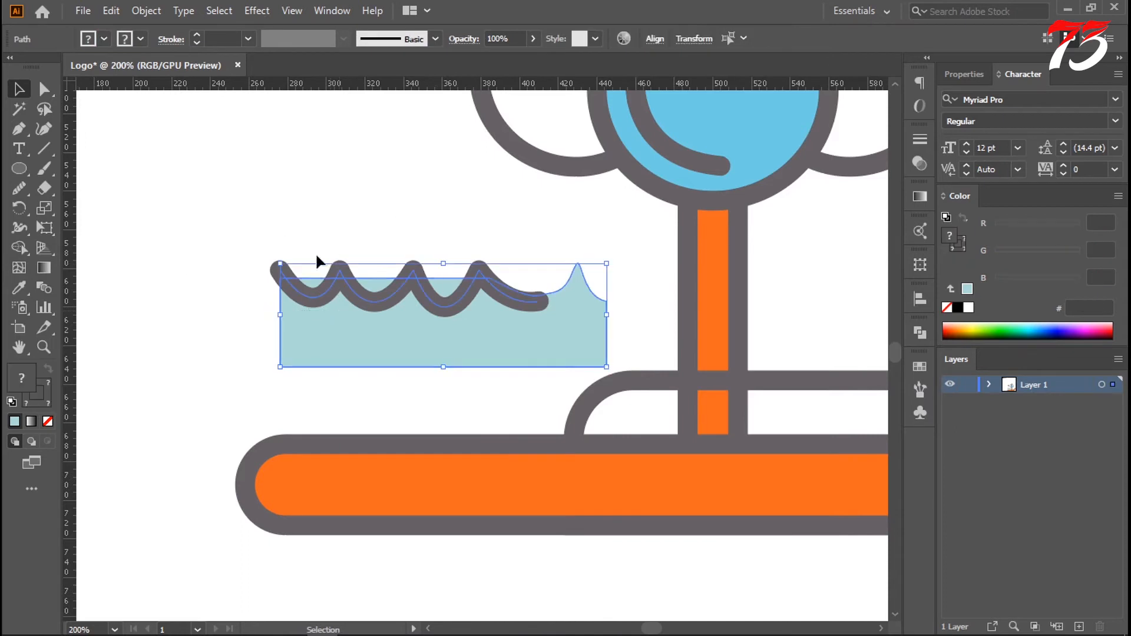
pyautogui.click(16, 248)
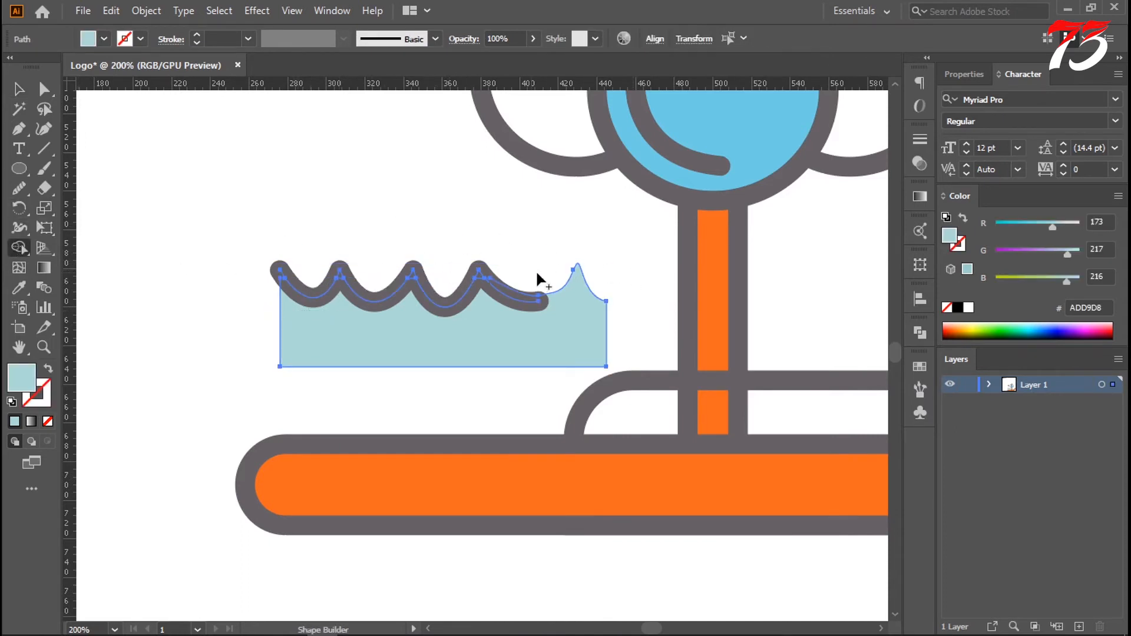
pyautogui.click(25, 89)
pyautogui.click(476, 175)
# - Draw a long open wave about 465 px wide beneath the orange lounger with the Pen tool, using broad smooth curves
pyautogui.moveTo(639, 291); pyautogui.dragTo(630, 327)
pyautogui.keyDown('ctrl'); pyautogui.keyDown('alt'); pyautogui.click(587, 377); pyautogui.keyUp('alt'); pyautogui.keyUp('ctrl')
pyautogui.moveTo(630, 399); pyautogui.dragTo(626, 363)
pyautogui.moveTo(620, 448); pyautogui.dragTo(618, 395)
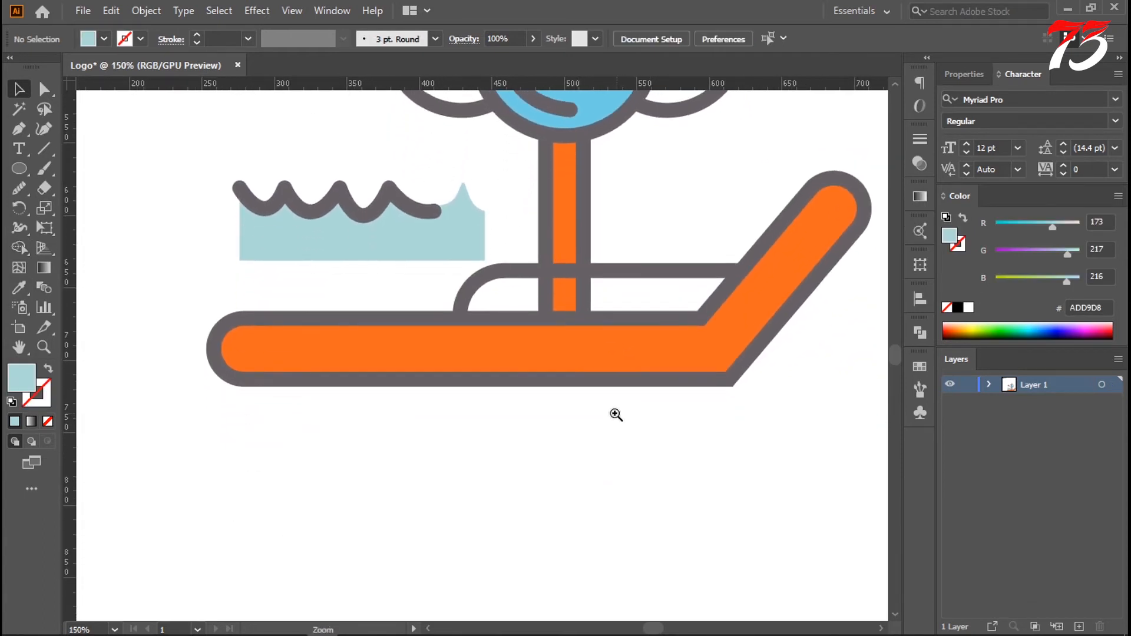
pyautogui.keyDown('ctrl'); pyautogui.keyDown('alt'); pyautogui.click(615, 416); pyautogui.keyUp('alt'); pyautogui.keyUp('ctrl')
pyautogui.keyDown('ctrl'); pyautogui.keyDown('alt'); pyautogui.click(615, 416); pyautogui.keyUp('alt'); pyautogui.keyUp('ctrl')
pyautogui.moveTo(509, 390); pyautogui.dragTo(631, 409)
pyautogui.moveTo(603, 337); pyautogui.dragTo(606, 399)
pyautogui.moveTo(622, 320)
pyautogui.mouseDown()
pyautogui.moveTo(629, 498)
pyautogui.moveTo(613, 411)
pyautogui.moveTo(617, 325)
pyautogui.mouseUp()
pyautogui.keyDown('ctrl'); pyautogui.click(550, 396); pyautogui.keyUp('ctrl')
pyautogui.moveTo(459, 370); pyautogui.dragTo(482, 366)
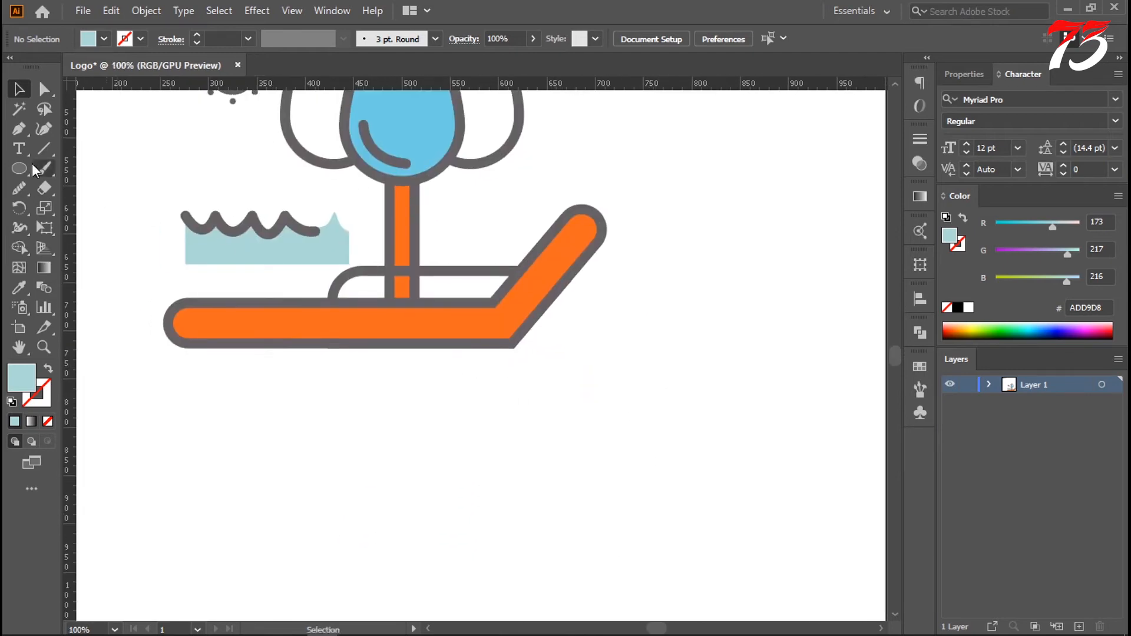
pyautogui.click(19, 137)
pyautogui.click(350, 307)
pyautogui.click(495, 307)
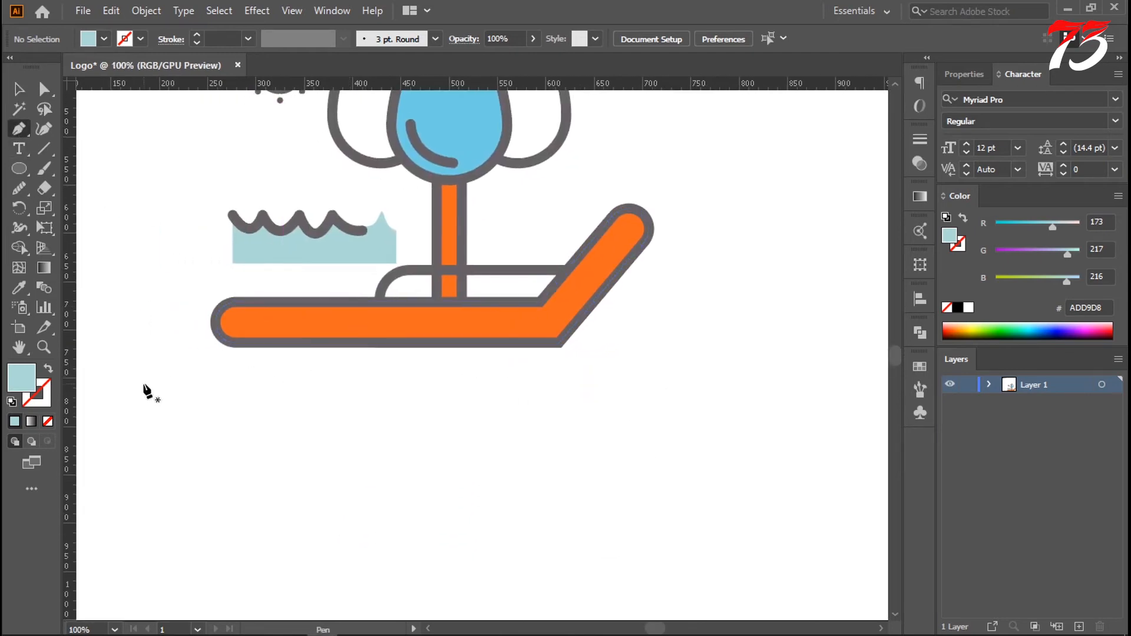
pyautogui.click(164, 379)
pyautogui.moveTo(299, 384); pyautogui.dragTo(311, 395)
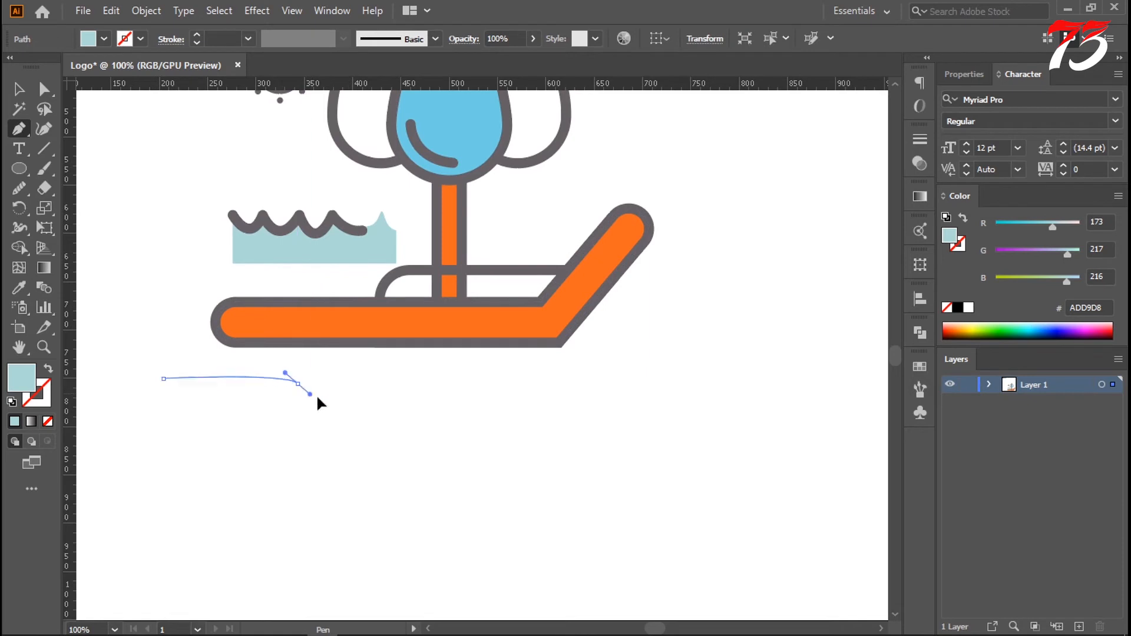
pyautogui.moveTo(381, 421); pyautogui.dragTo(382, 421)
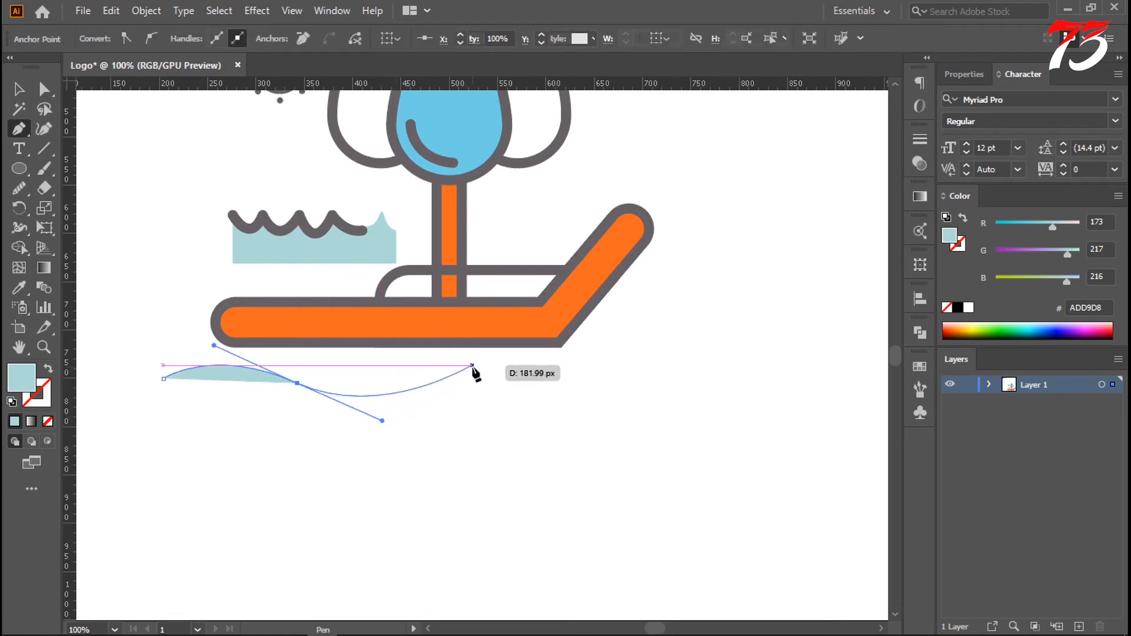
pyautogui.click(482, 365)
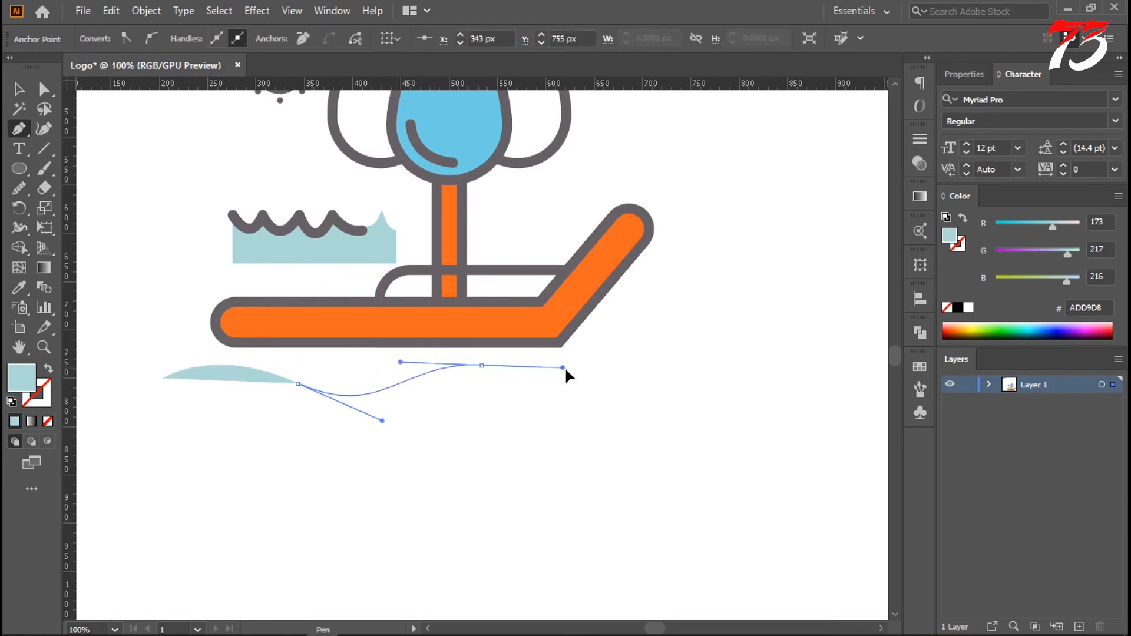
pyautogui.moveTo(565, 367); pyautogui.dragTo(580, 373)
pyautogui.click(596, 406)
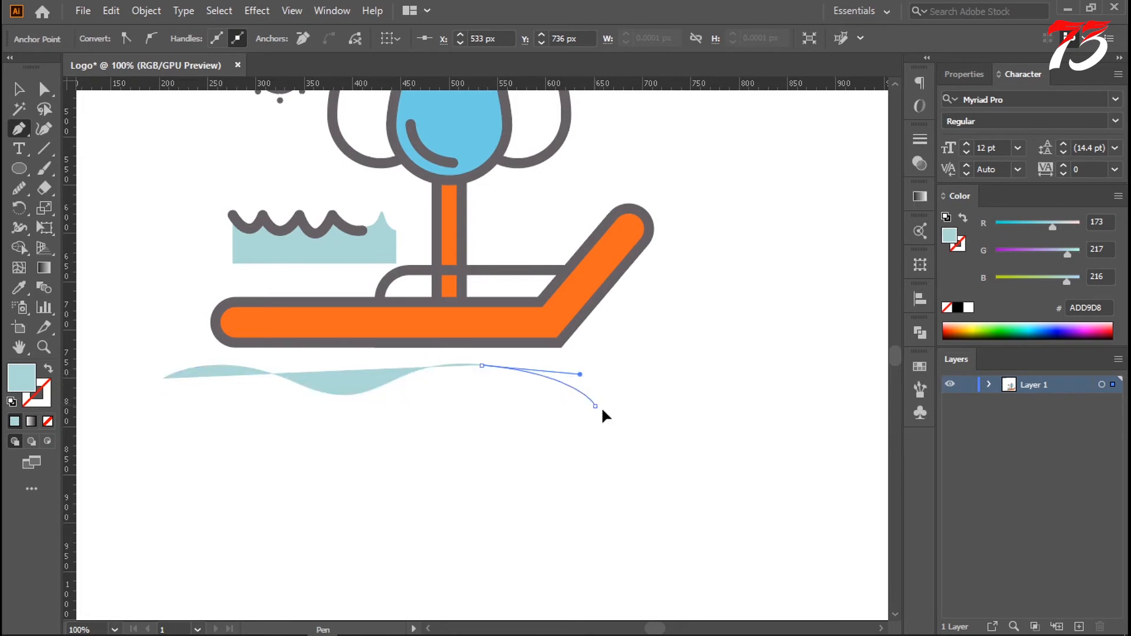
pyautogui.hotkey('ctrl', 'z')
pyautogui.moveTo(649, 386); pyautogui.dragTo(710, 382)
# - Copy the small wavy line's unfilled 10 pt dark stroke onto the long wave beneath the lounger and deselect it
pyautogui.press('i')
pyautogui.click(327, 222)
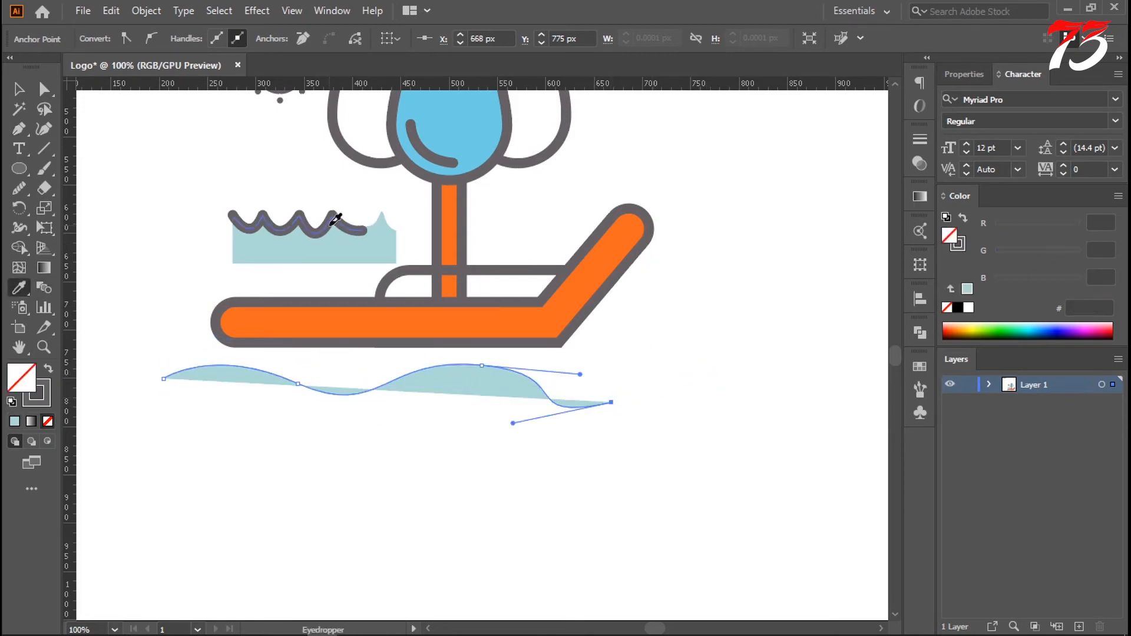
pyautogui.click(18, 89)
pyautogui.click(661, 344)
# - Even out the curves of the long wave beneath the lounger with the Smooth tool
pyautogui.scroll(1, 468, 363)
pyautogui.moveTo(469, 363); pyautogui.dragTo(601, 367)
pyautogui.scroll(-1, 602, 366)
pyautogui.moveTo(602, 367); pyautogui.dragTo(549, 359)
pyautogui.click(544, 353)
pyautogui.press('n')
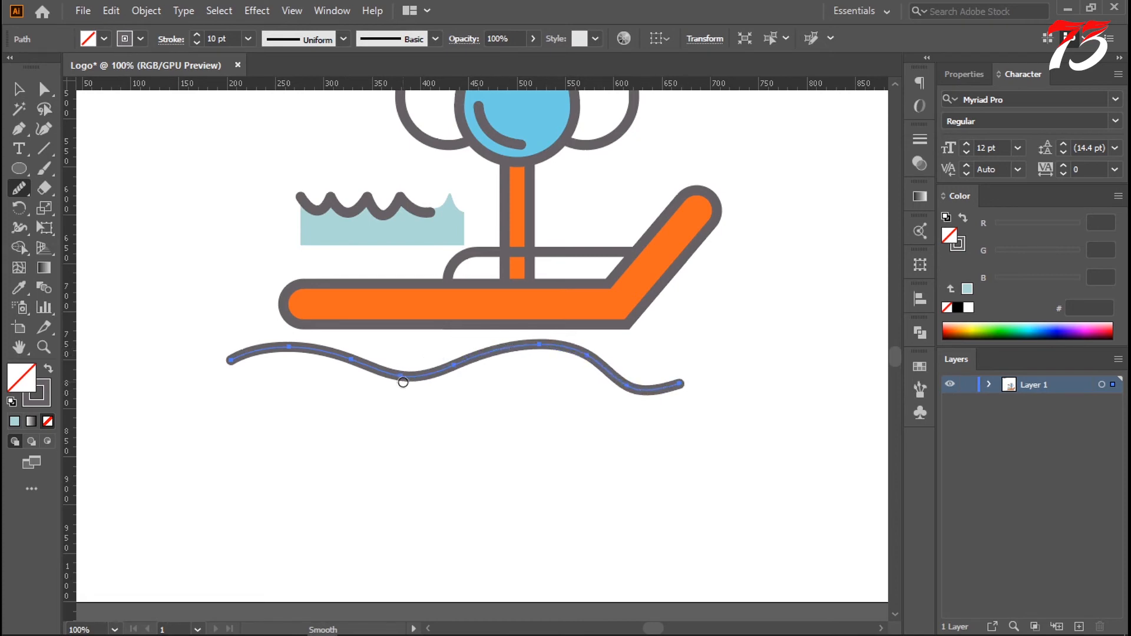
pyautogui.press('v')
pyautogui.click(239, 339)
# - Narrow the long wave slightly by pulling its left edge inward
pyautogui.click(231, 362)
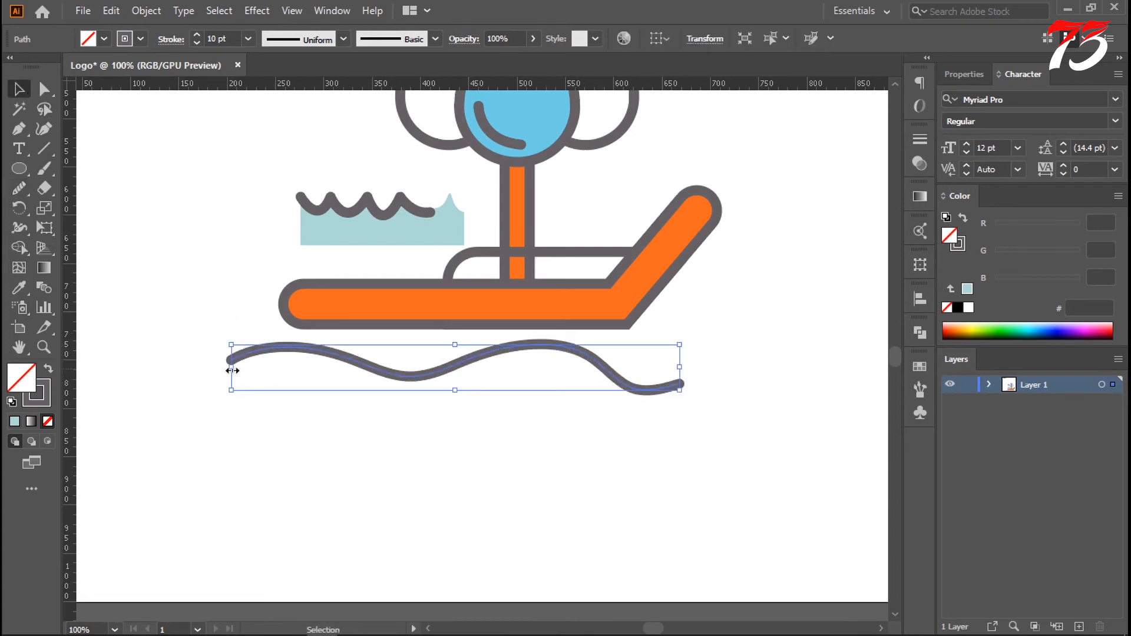
pyautogui.moveTo(228, 368)
pyautogui.mouseDown()
pyautogui.moveTo(265, 365)
pyautogui.moveTo(241, 366)
pyautogui.mouseUp()
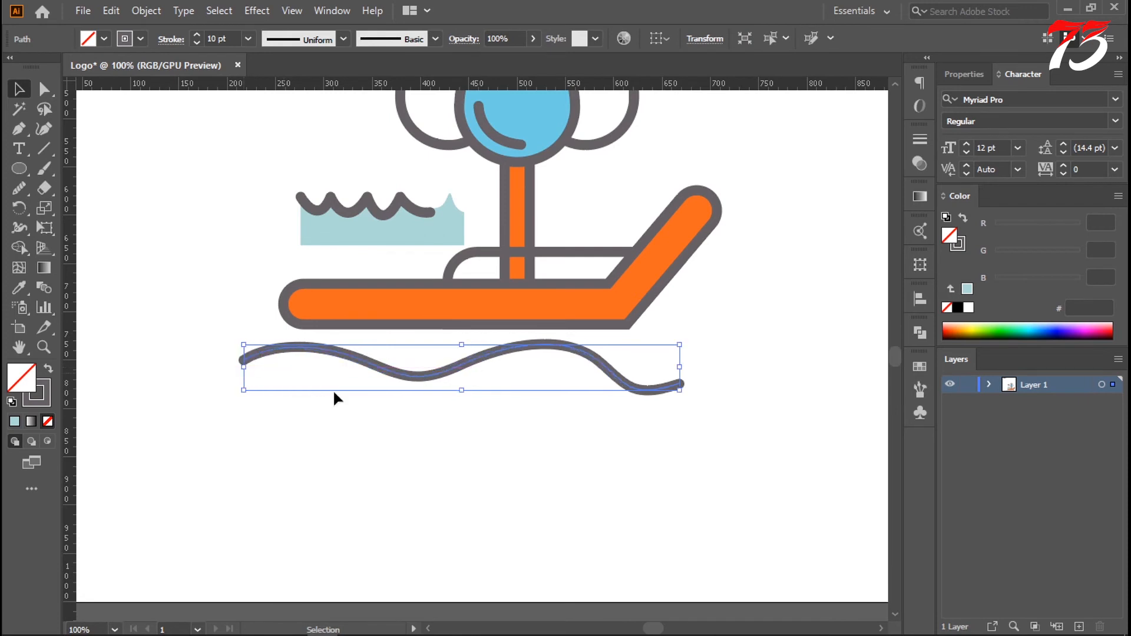
pyautogui.click(476, 432)
# - Reshape the right half of the long wave with Direct Selection by adjusting its end point, second trough and second crest
pyautogui.click(634, 386)
pyautogui.click(478, 331)
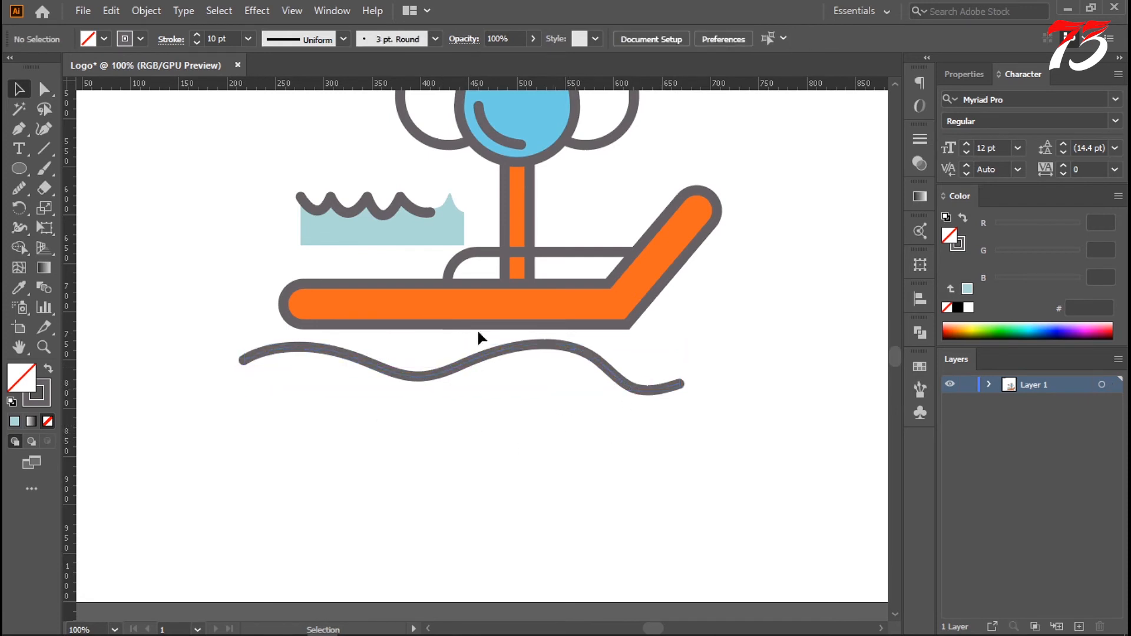
pyautogui.click(46, 90)
pyautogui.moveTo(685, 386); pyautogui.dragTo(620, 380)
pyautogui.click(646, 410)
pyautogui.moveTo(595, 361); pyautogui.dragTo(511, 347)
pyautogui.click(557, 354)
pyautogui.click(551, 411)
# - Smooth the reshaped crest and trough of the long wave with the Smooth tool and deselect it
pyautogui.click(19, 89)
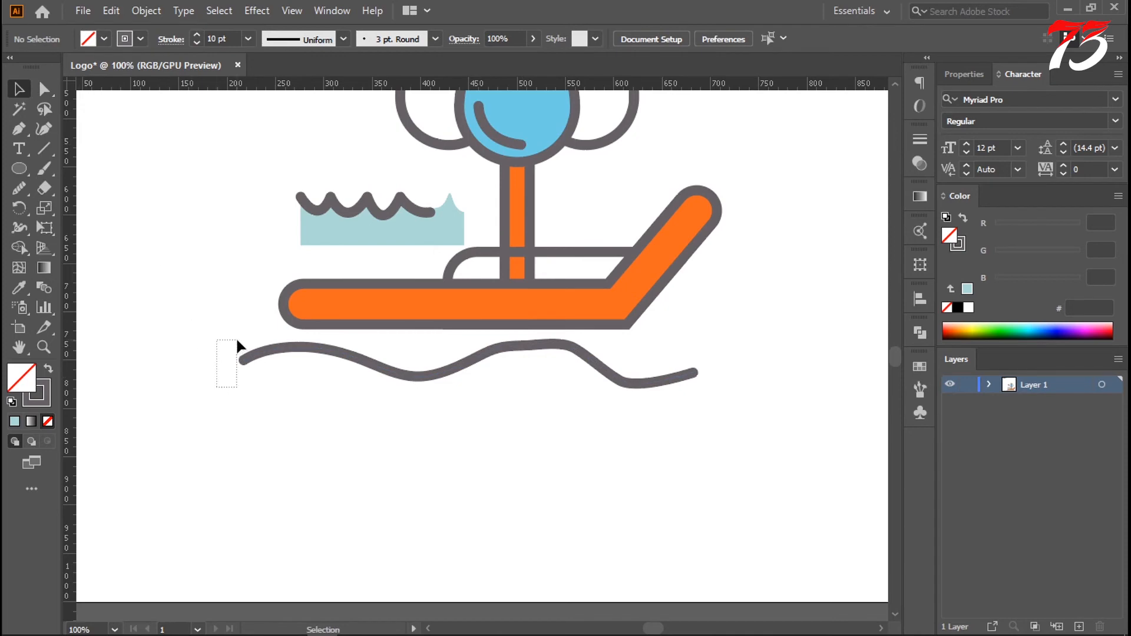
pyautogui.click(254, 349)
pyautogui.click(19, 188)
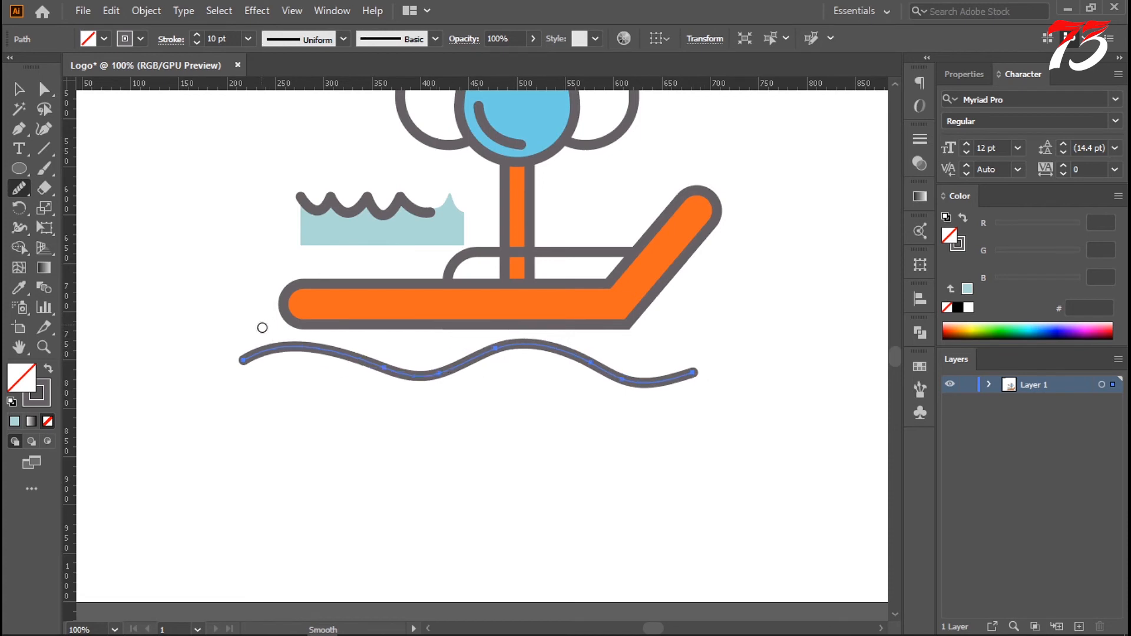
pyautogui.click(13, 88)
pyautogui.click(294, 181)
# - Draw an unfilled wheel circle under the left part of the lounger and scale it down slightly so it overlaps the wave less
pyautogui.click(19, 168)
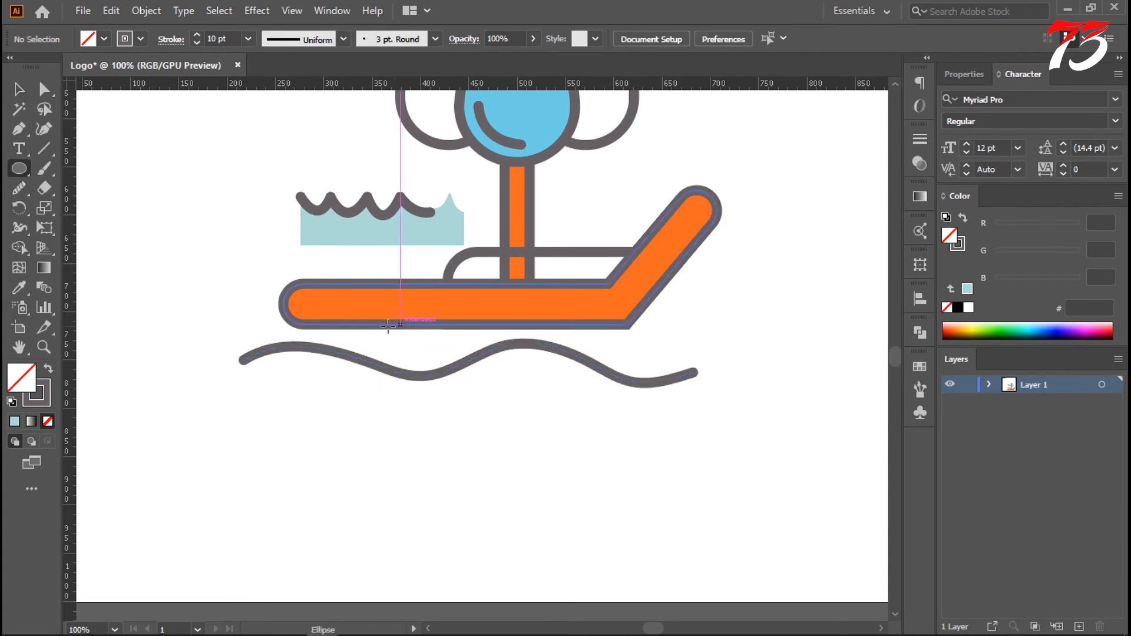
pyautogui.moveTo(382, 351); pyautogui.dragTo(367, 375)
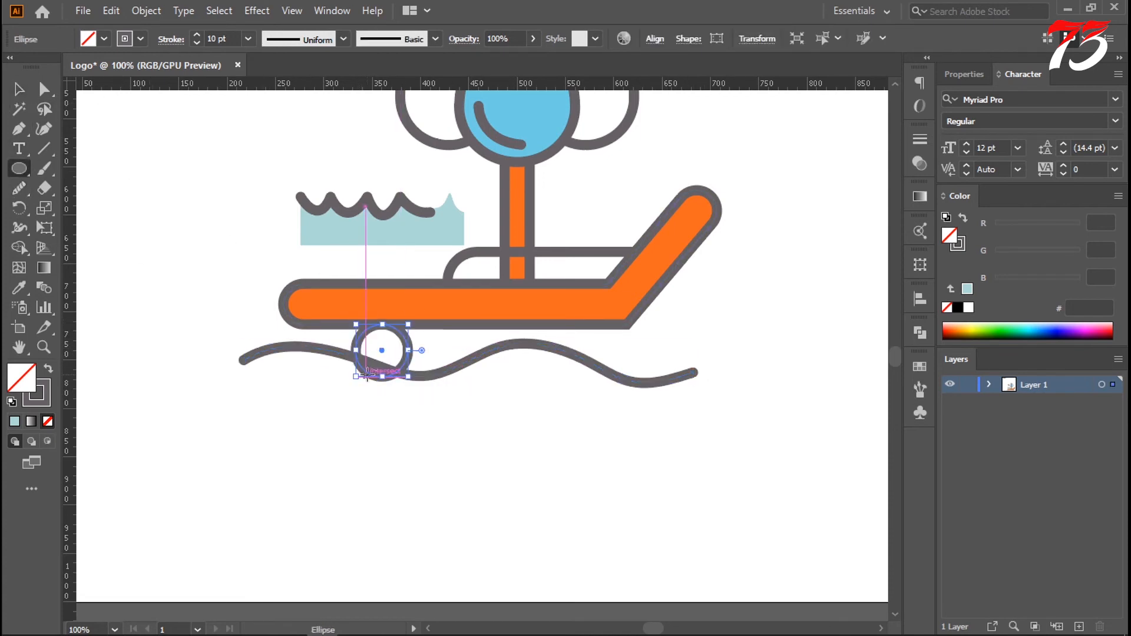
pyautogui.click(14, 86)
pyautogui.keyDown('ctrl'); pyautogui.click(292, 335); pyautogui.keyUp('ctrl')
pyautogui.moveTo(585, 413); pyautogui.dragTo(534, 400)
pyautogui.moveTo(601, 354); pyautogui.dragTo(586, 353)
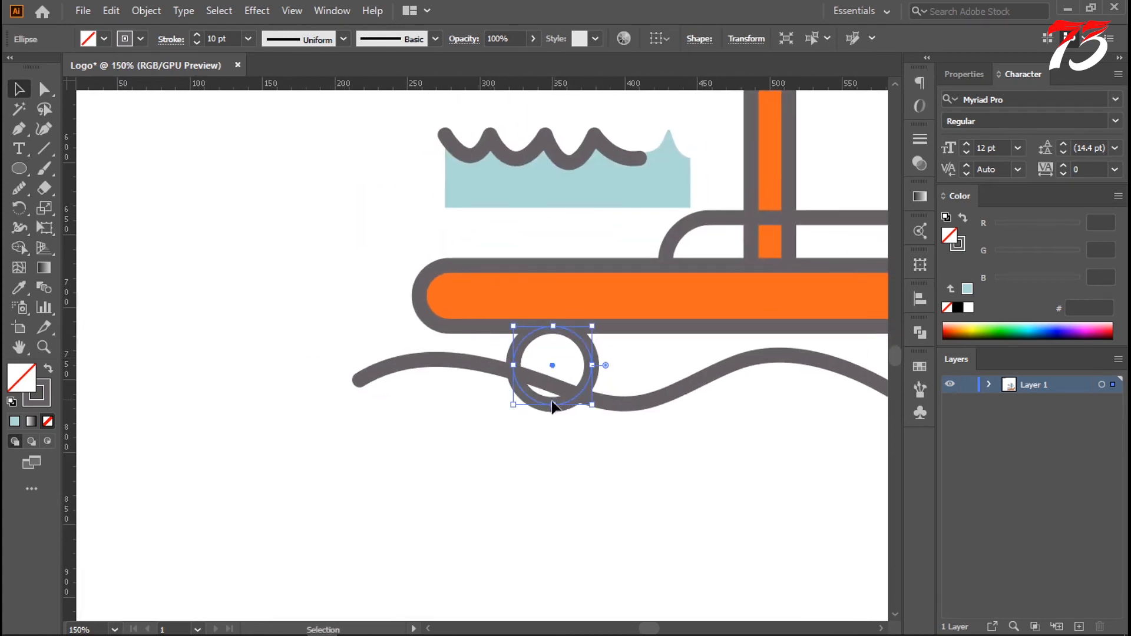
pyautogui.moveTo(552, 406); pyautogui.dragTo(553, 398)
pyautogui.click(88, 125)
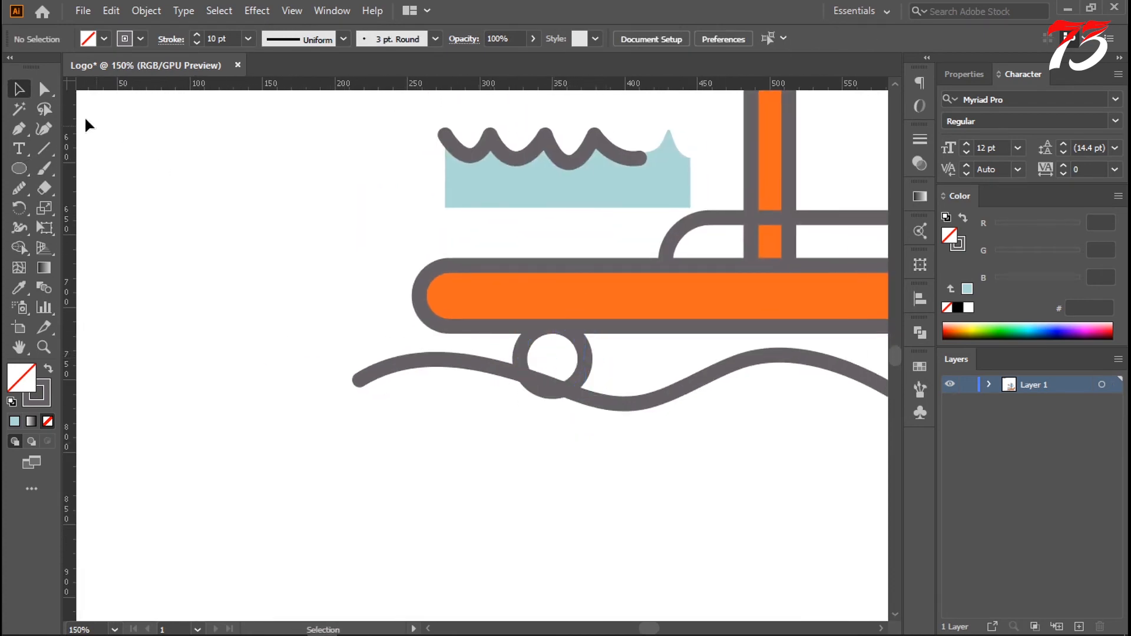
# - Delete the wheel circle's bottom anchor to leave an arch, and place a copy under the lounger near its bend
pyautogui.click(553, 393)
pyautogui.press('Delete')
pyautogui.moveTo(711, 399); pyautogui.dragTo(432, 411)
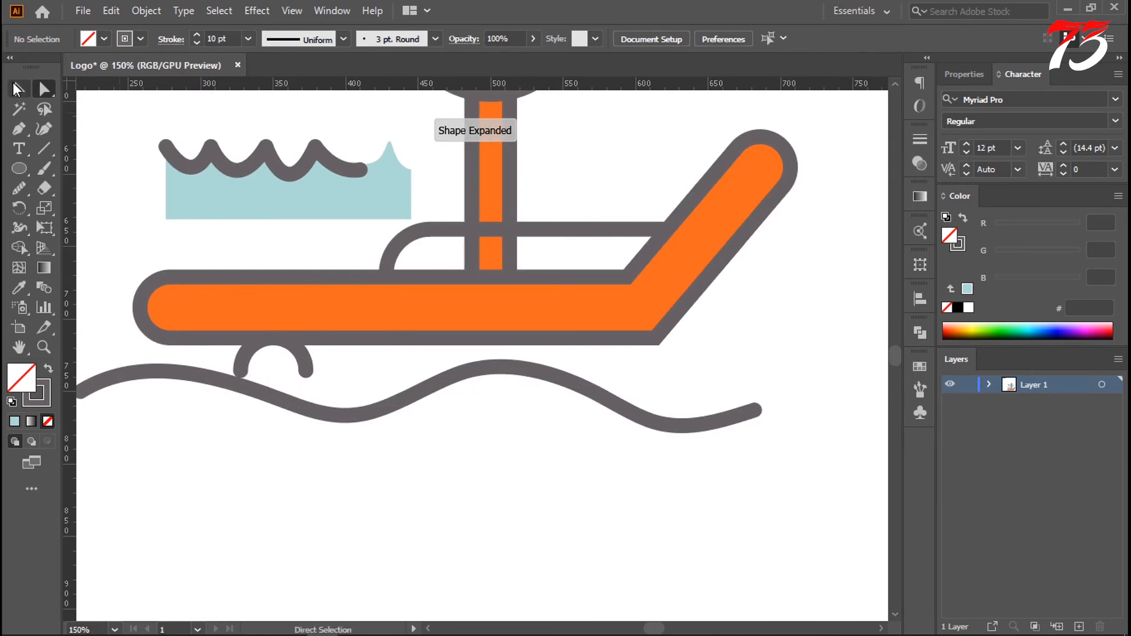
pyautogui.click(16, 88)
pyautogui.moveTo(297, 353); pyautogui.dragTo(603, 354)
# - Narrow the long wave beneath the lounger to about 395 px wide and position it just below the two arches
pyautogui.hotkey('ctrl', '1')
pyautogui.click(532, 383)
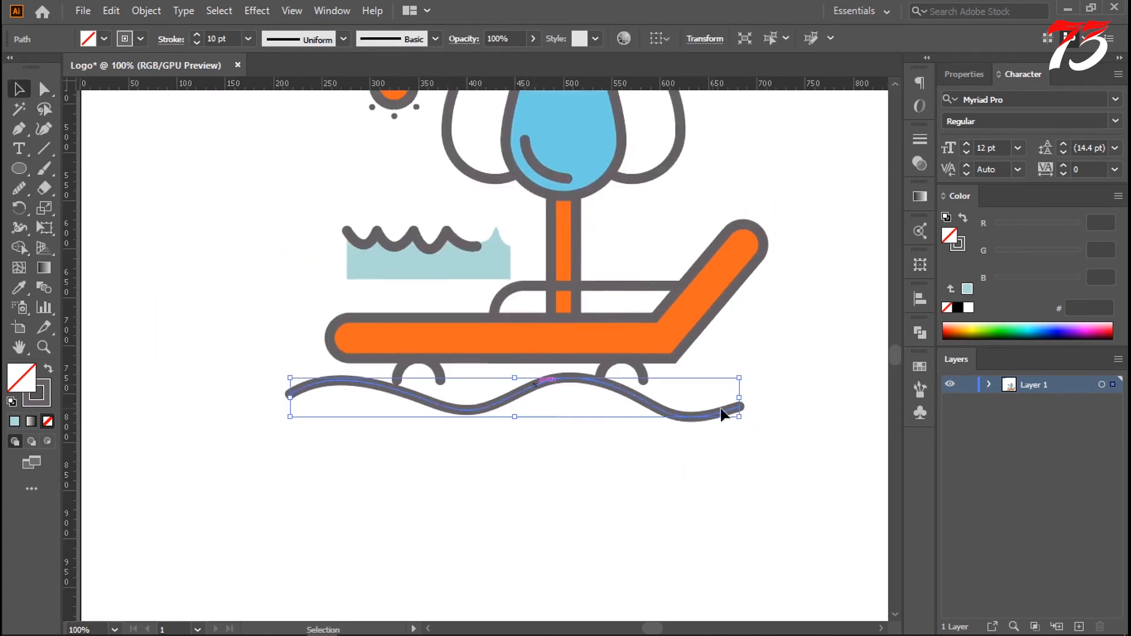
pyautogui.moveTo(740, 397); pyautogui.dragTo(706, 398)
pyautogui.moveTo(569, 380); pyautogui.dragTo(540, 383)
pyautogui.click(557, 434)
pyautogui.click(560, 436)
pyautogui.moveTo(608, 440); pyautogui.dragTo(609, 427)
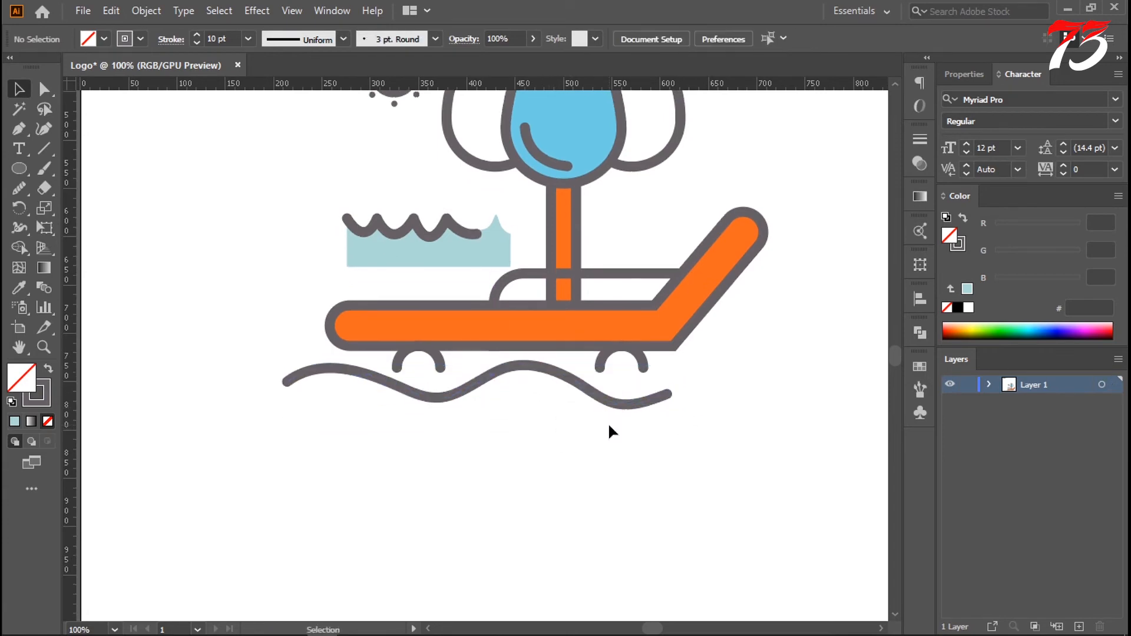
pyautogui.keyDown('ctrl'); pyautogui.click(562, 386); pyautogui.keyUp('ctrl')
pyautogui.moveTo(560, 381); pyautogui.dragTo(462, 379)
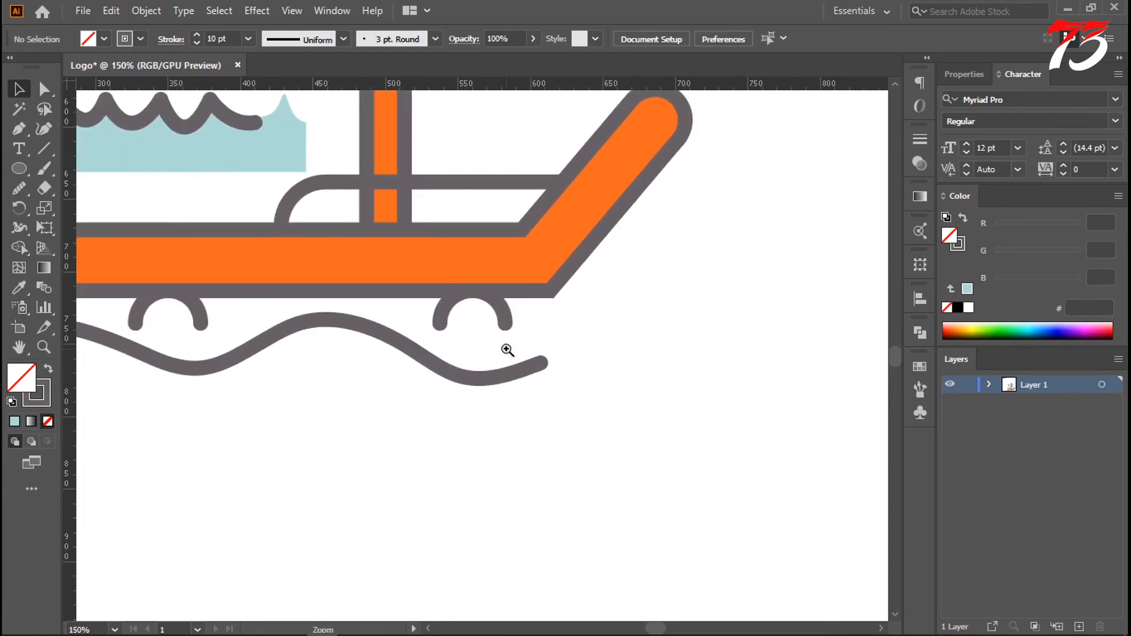
# - Draw a closed four-sided shape with the Pen tool over the long wave's end beneath the lounger's bend, extending past the tip
pyautogui.keyDown('ctrl'); pyautogui.click(476, 372); pyautogui.keyUp('ctrl')
pyautogui.keyDown('ctrl'); pyautogui.click(476, 367); pyautogui.keyUp('ctrl')
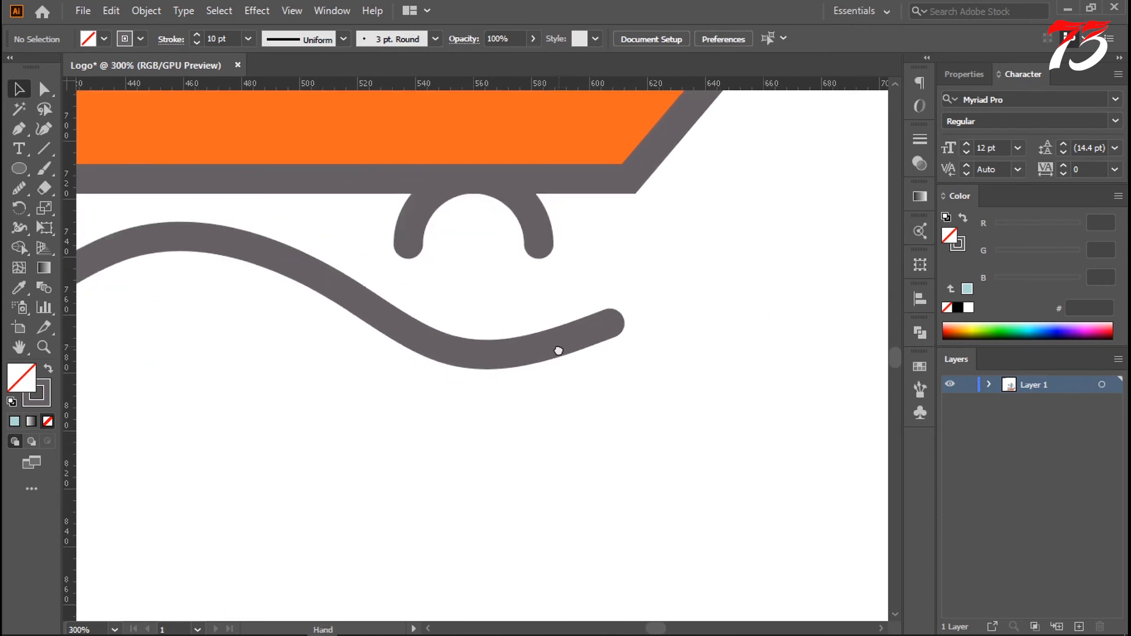
pyautogui.click(16, 129)
pyautogui.keyDown('ctrl'); pyautogui.click(547, 376); pyautogui.keyUp('ctrl')
pyautogui.click(550, 323)
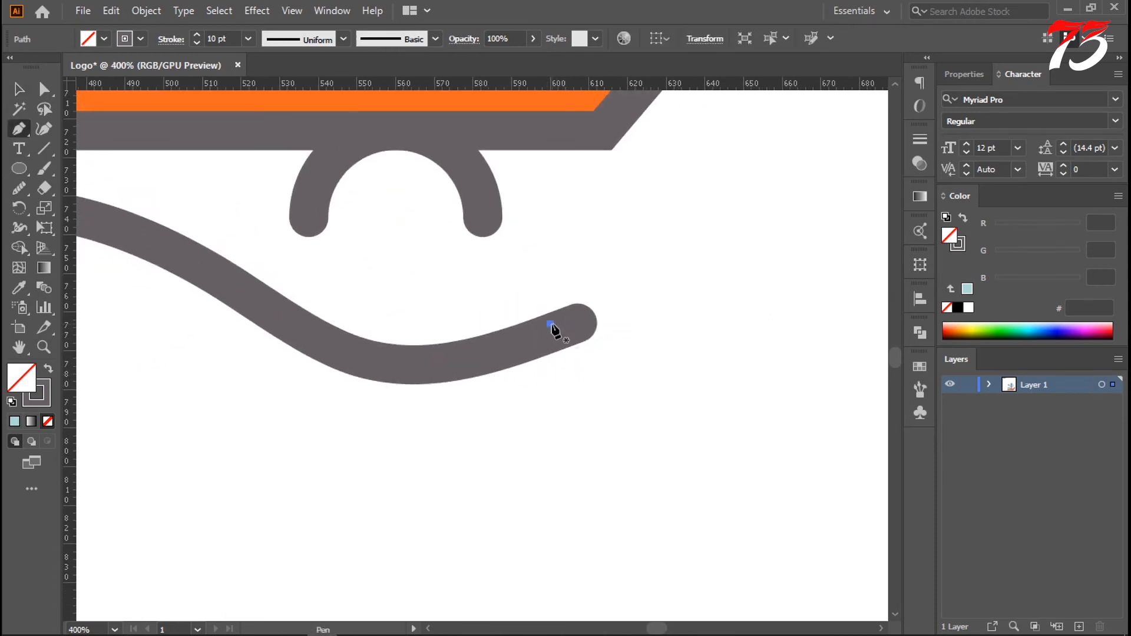
pyautogui.click(655, 287)
pyautogui.click(655, 358)
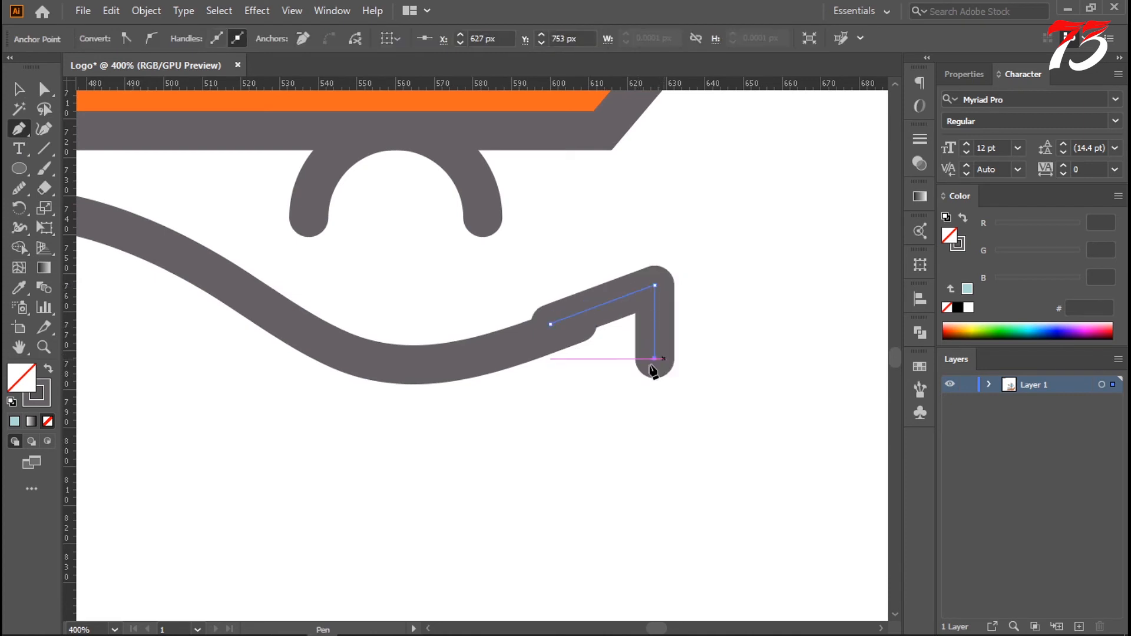
pyautogui.click(543, 359)
pyautogui.click(551, 325)
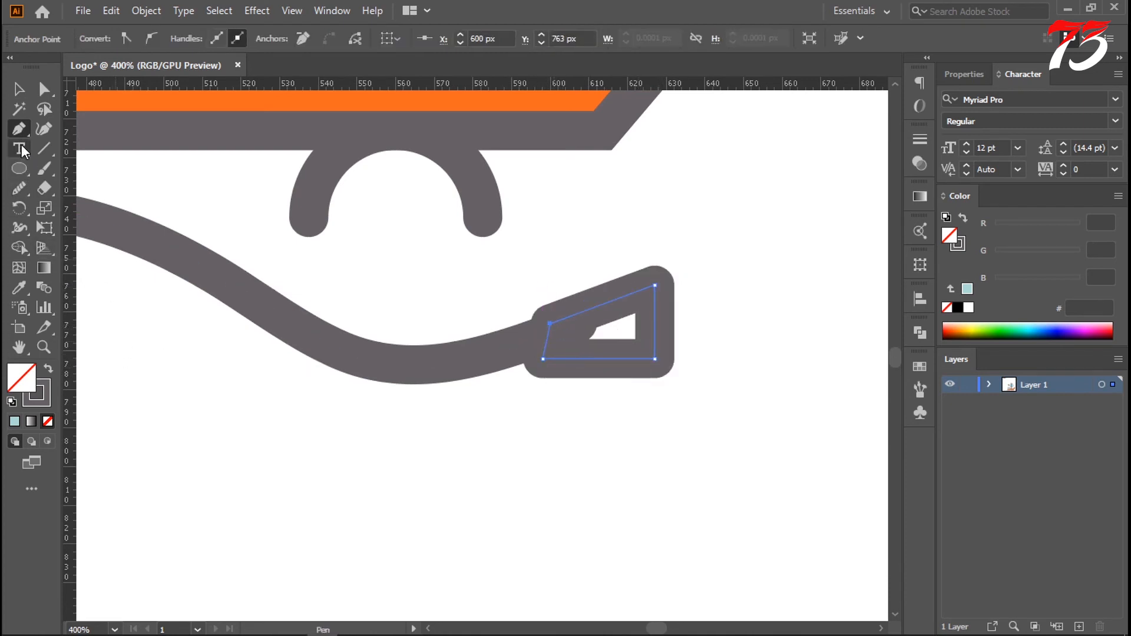
# - Fill the end shape with the lounger's orange, remove its stroke, and send it behind the wave line
pyautogui.click(20, 288)
pyautogui.moveTo(323, 180); pyautogui.dragTo(336, 255)
pyautogui.click(144, 143)
pyautogui.click(19, 91)
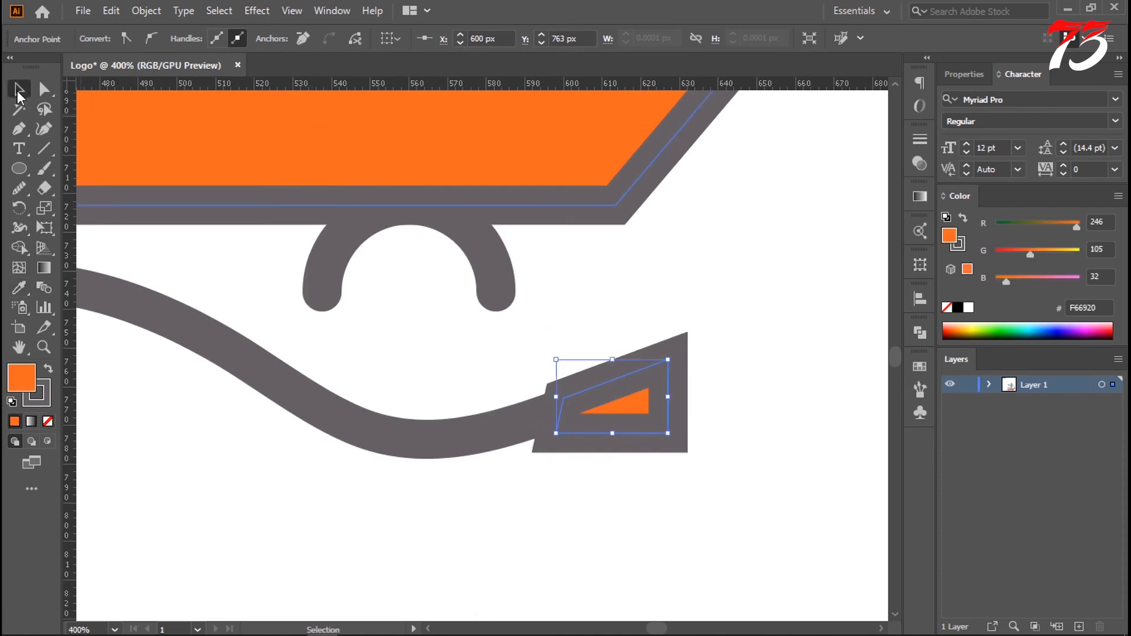
pyautogui.click(49, 396)
pyautogui.click(48, 421)
pyautogui.rightClick(641, 415)
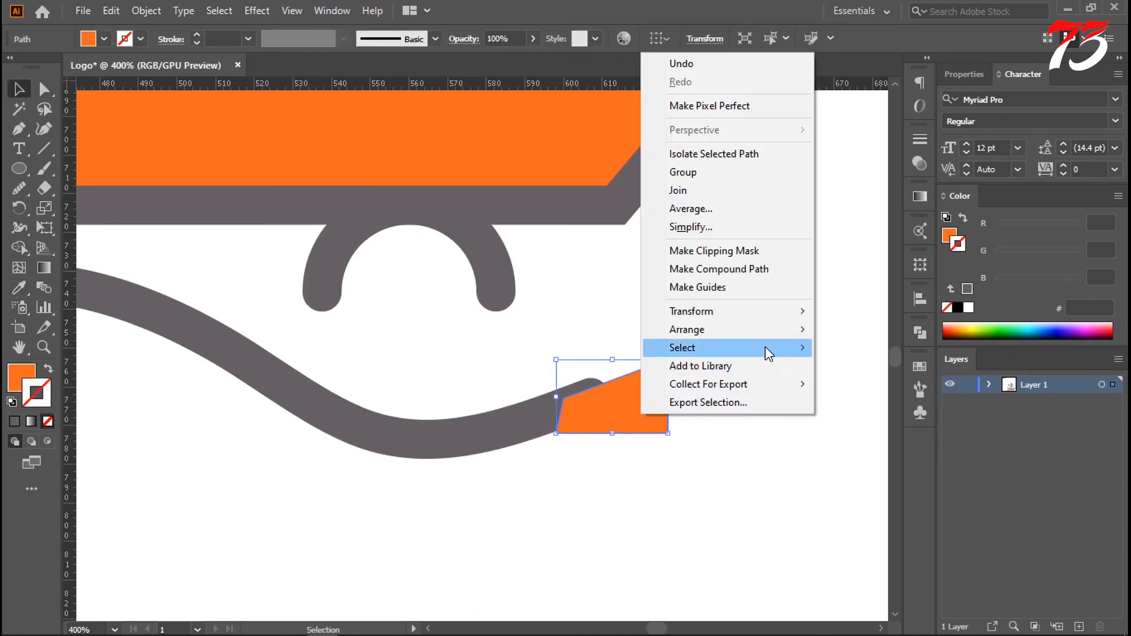
pyautogui.moveTo(796, 334)
pyautogui.click(866, 384)
pyautogui.click(660, 395)
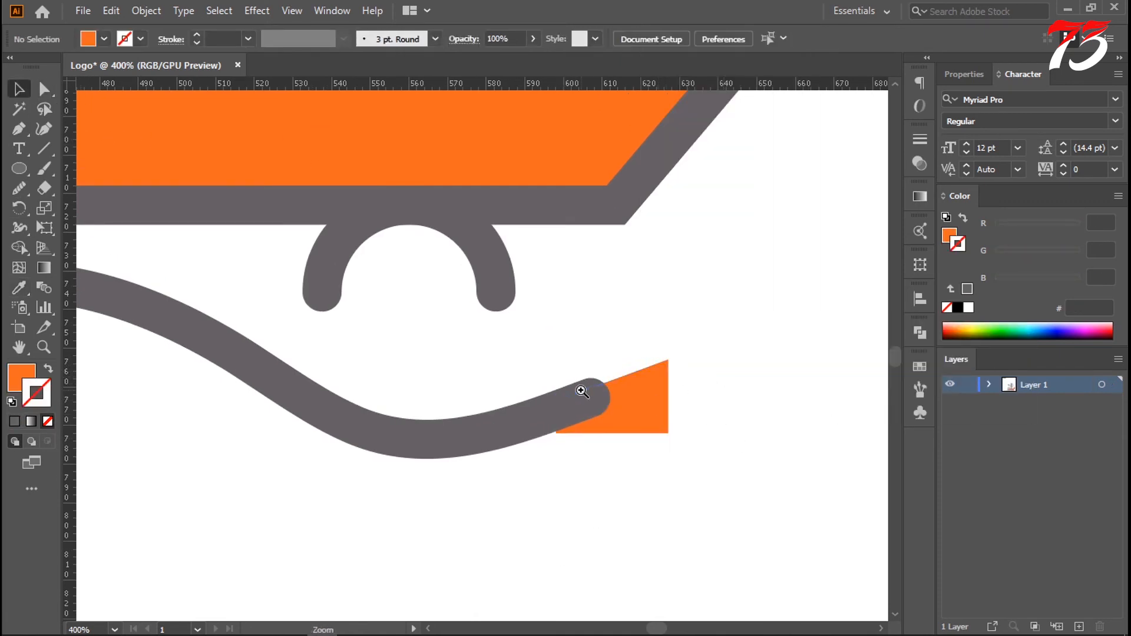
# - Slightly round the upper and lower outer corners of the orange end shape
pyautogui.scroll(2, 644, 449)
pyautogui.click(574, 412)
pyautogui.click(652, 381)
pyautogui.click(576, 376)
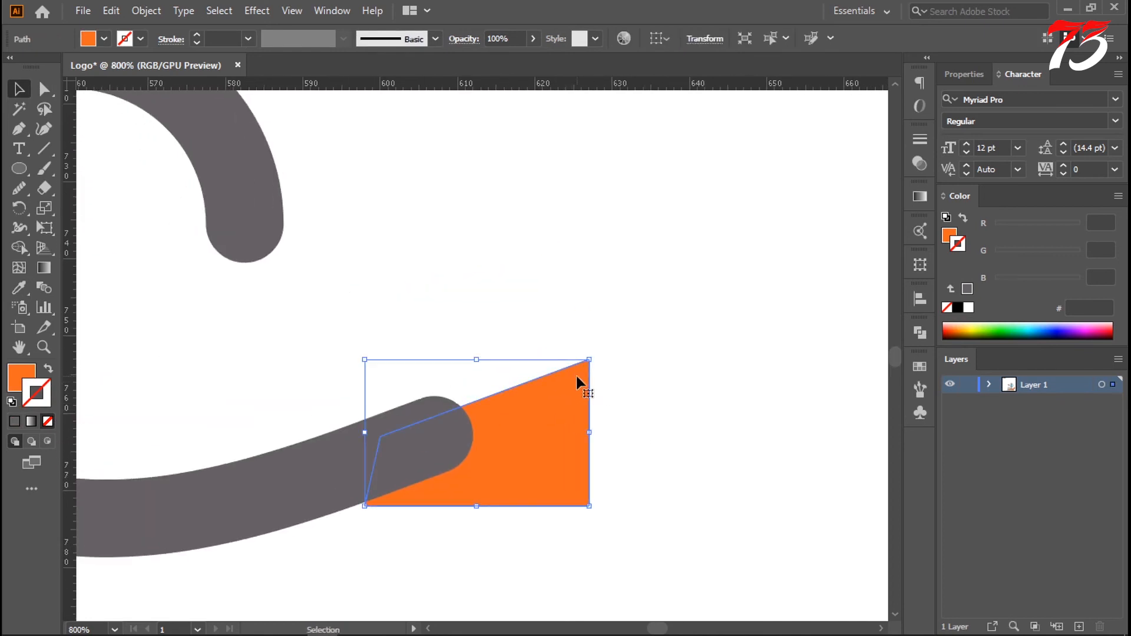
pyautogui.click(539, 345)
pyautogui.click(42, 88)
pyautogui.click(588, 360)
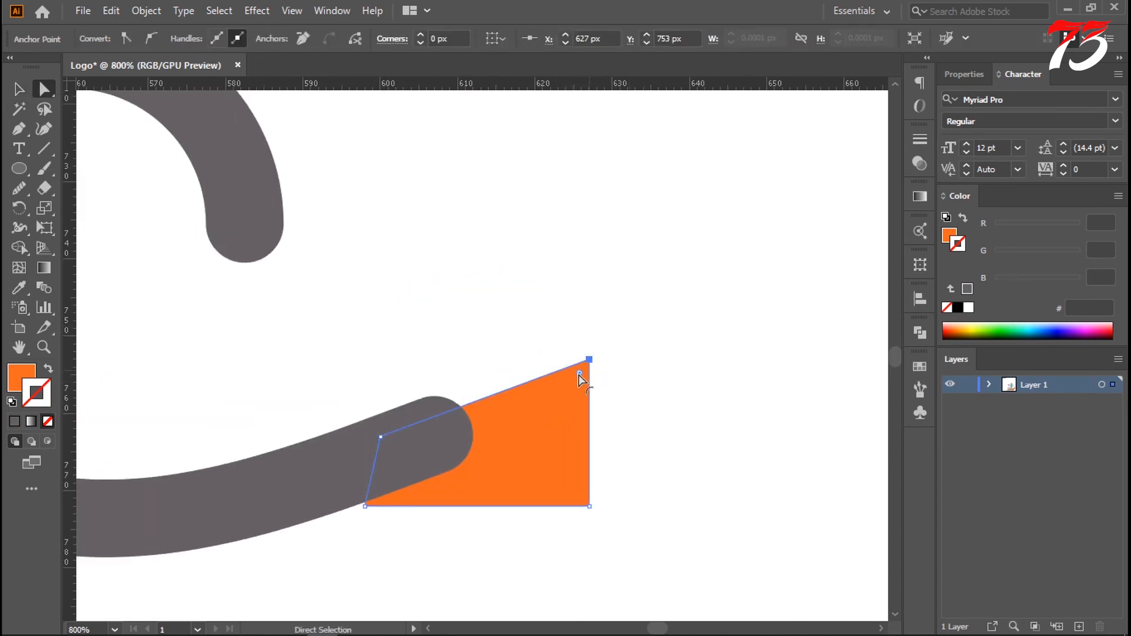
pyautogui.moveTo(578, 376)
pyautogui.mouseDown()
pyautogui.moveTo(559, 397)
pyautogui.moveTo(574, 386)
pyautogui.mouseUp()
pyautogui.click(627, 531)
pyautogui.click(588, 505)
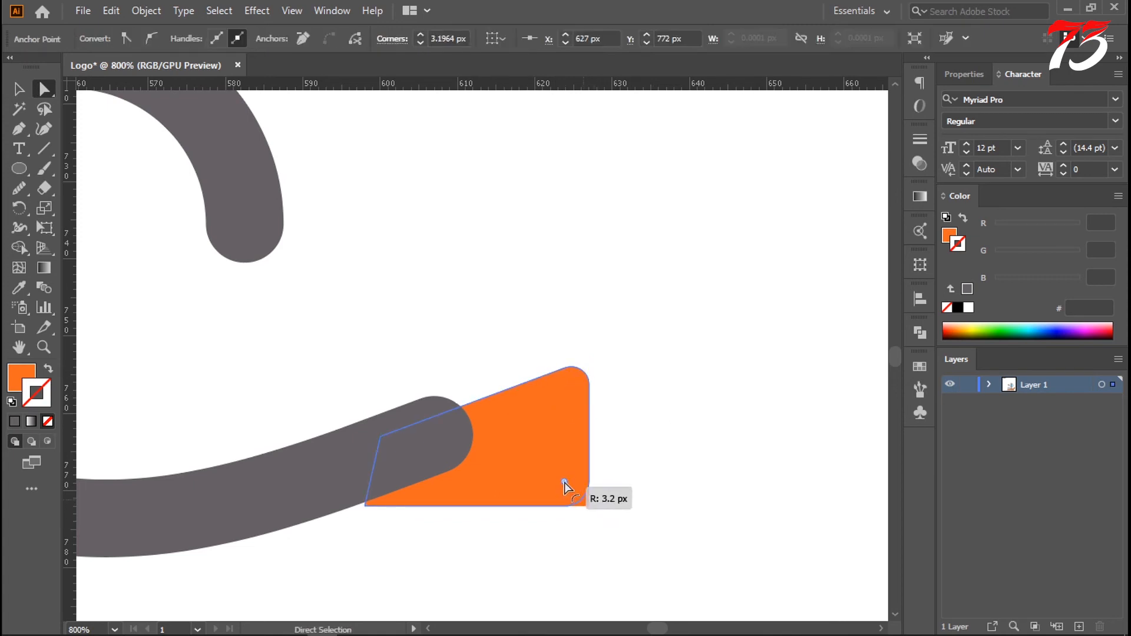
pyautogui.moveTo(564, 482); pyautogui.dragTo(568, 485)
pyautogui.click(530, 530)
# - Move the orange end shape's lower inner corner farther under the wave line and deselect the shape
pyautogui.click(459, 491)
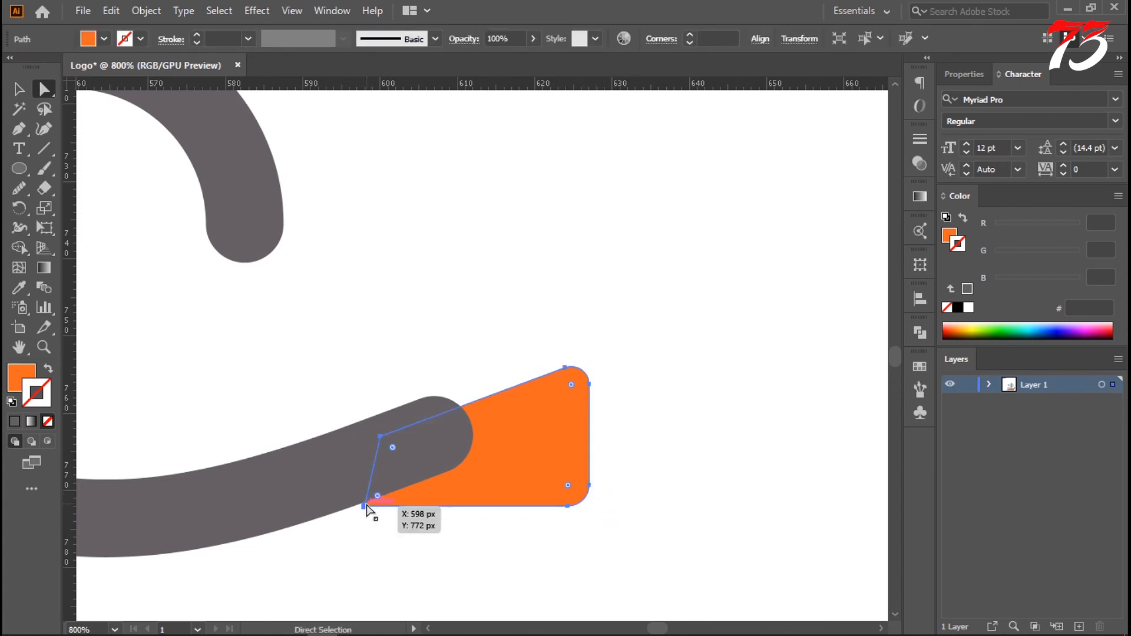
pyautogui.moveTo(377, 495); pyautogui.dragTo(341, 506)
pyautogui.hotkey('ctrl', 'z')
pyautogui.click(364, 505)
pyautogui.hotkey('ctrl', 'z')
pyautogui.click(359, 511)
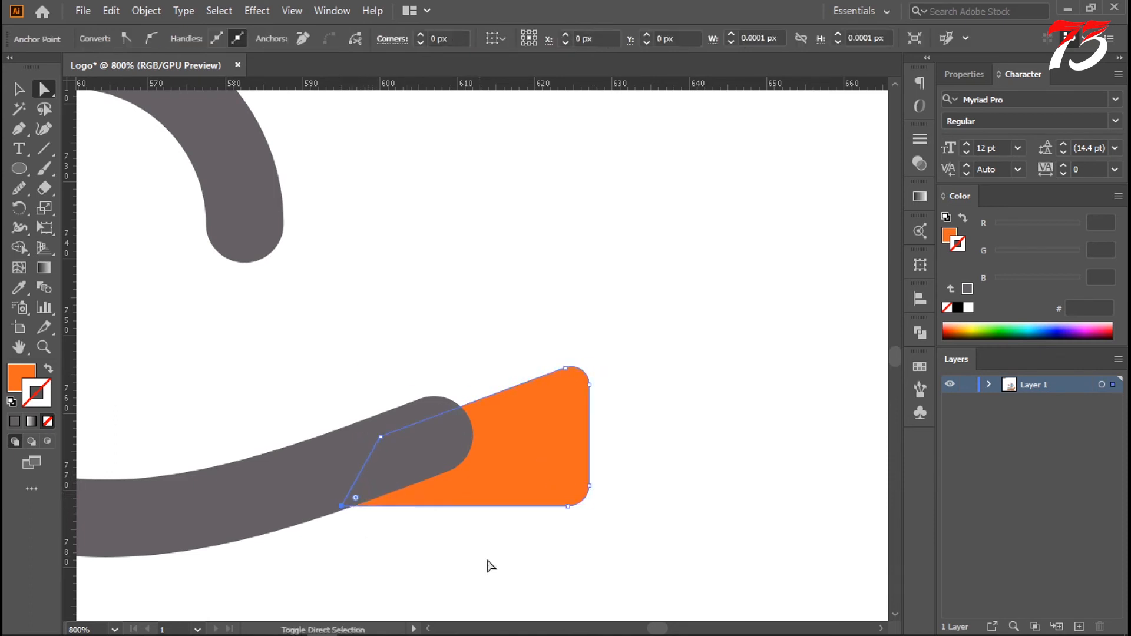
pyautogui.click(489, 566)
# - Draw an orange shape with the Pen tool under the long wave's first crest, with a curved top and flat base ending at the trough
pyautogui.keyDown('ctrl'); pyautogui.keyDown('alt'); pyautogui.click(496, 423); pyautogui.keyUp('alt'); pyautogui.keyUp('ctrl')
pyautogui.keyDown('ctrl'); pyautogui.keyDown('alt'); pyautogui.click(495, 415); pyautogui.keyUp('alt'); pyautogui.keyUp('ctrl')
pyautogui.moveTo(148, 111); pyautogui.dragTo(278, 207)
pyautogui.click(19, 89)
pyautogui.keyDown('ctrl'); pyautogui.keyDown('alt'); pyautogui.click(483, 329); pyautogui.keyUp('alt'); pyautogui.keyUp('ctrl')
pyautogui.keyDown('ctrl'); pyautogui.keyDown('alt'); pyautogui.click(445, 319); pyautogui.keyUp('alt'); pyautogui.keyUp('ctrl')
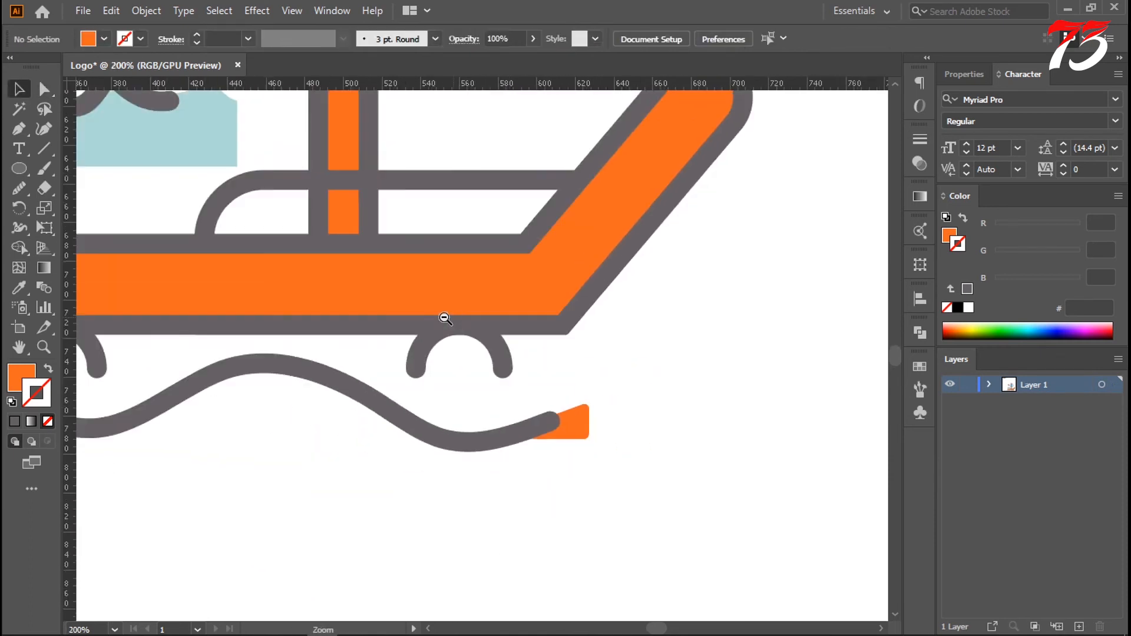
pyautogui.moveTo(133, 391); pyautogui.dragTo(446, 343)
pyautogui.keyDown('ctrl'); pyautogui.keyDown('alt'); pyautogui.click(387, 345); pyautogui.keyUp('alt'); pyautogui.keyUp('ctrl')
pyautogui.moveTo(489, 381); pyautogui.dragTo(450, 381)
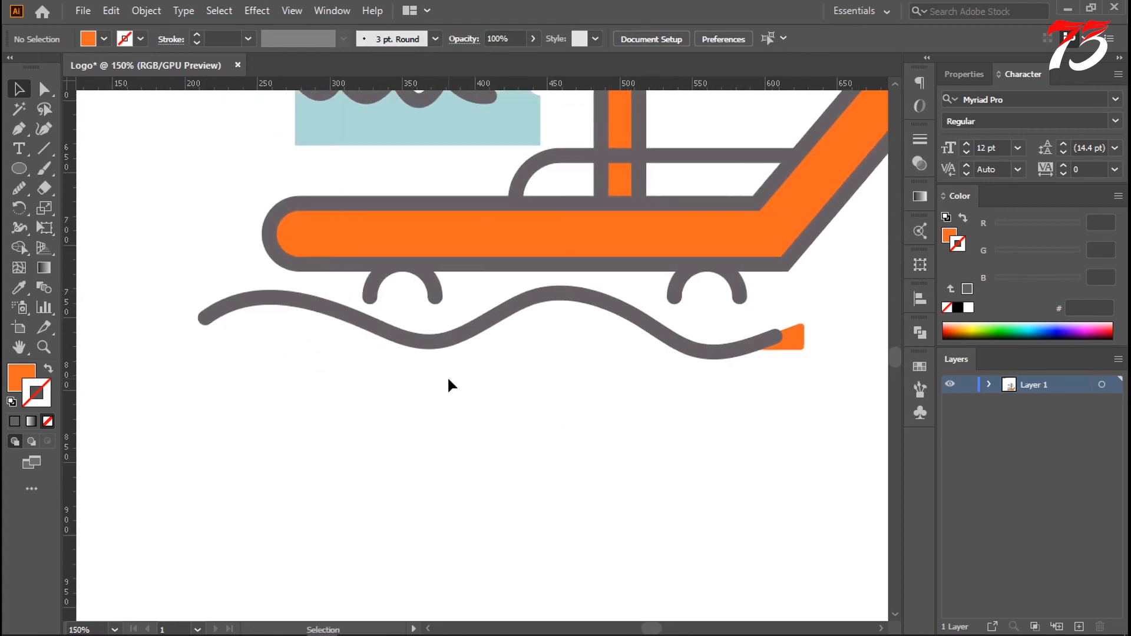
pyautogui.moveTo(23, 171); pyautogui.dragTo(90, 169)
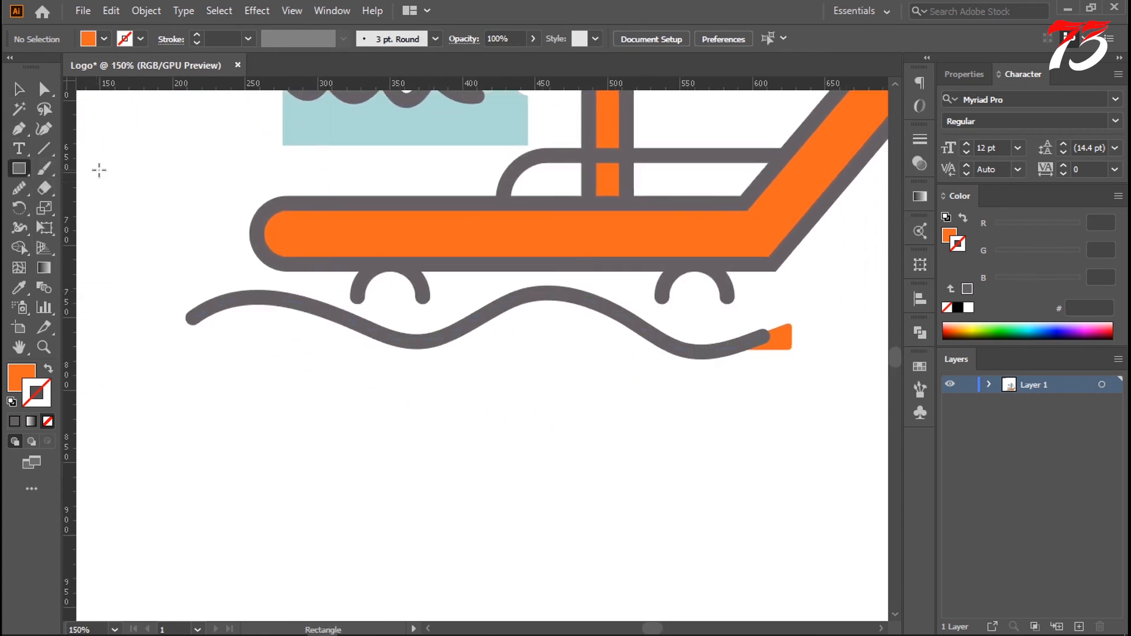
pyautogui.press('p')
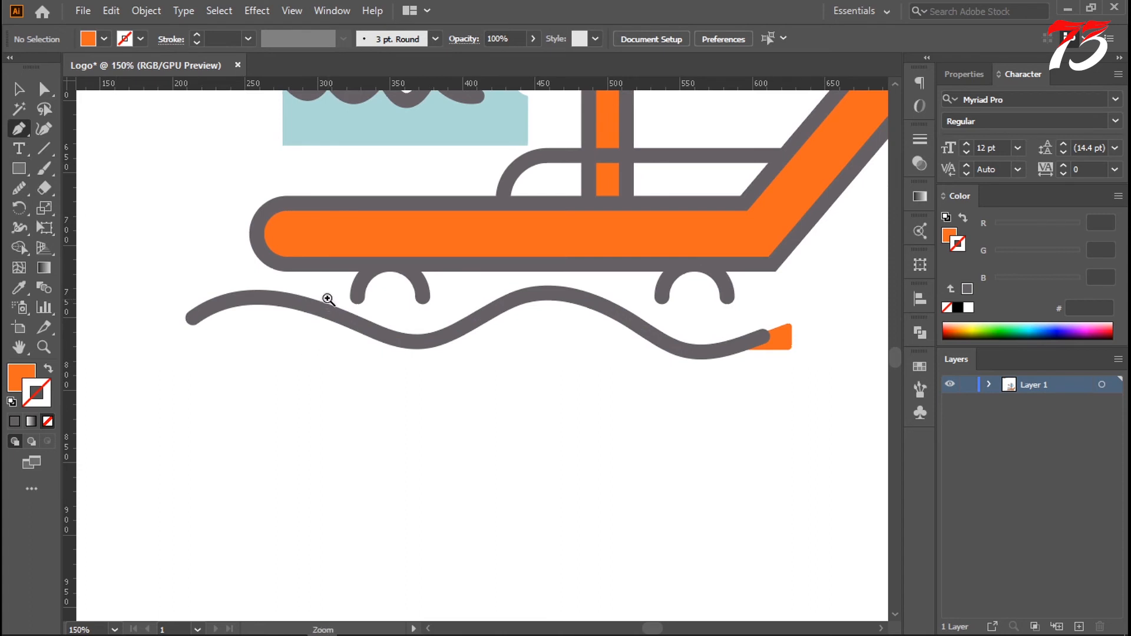
pyautogui.keyDown('ctrl'); pyautogui.click(327, 299); pyautogui.keyUp('ctrl')
pyautogui.moveTo(309, 333); pyautogui.dragTo(380, 331)
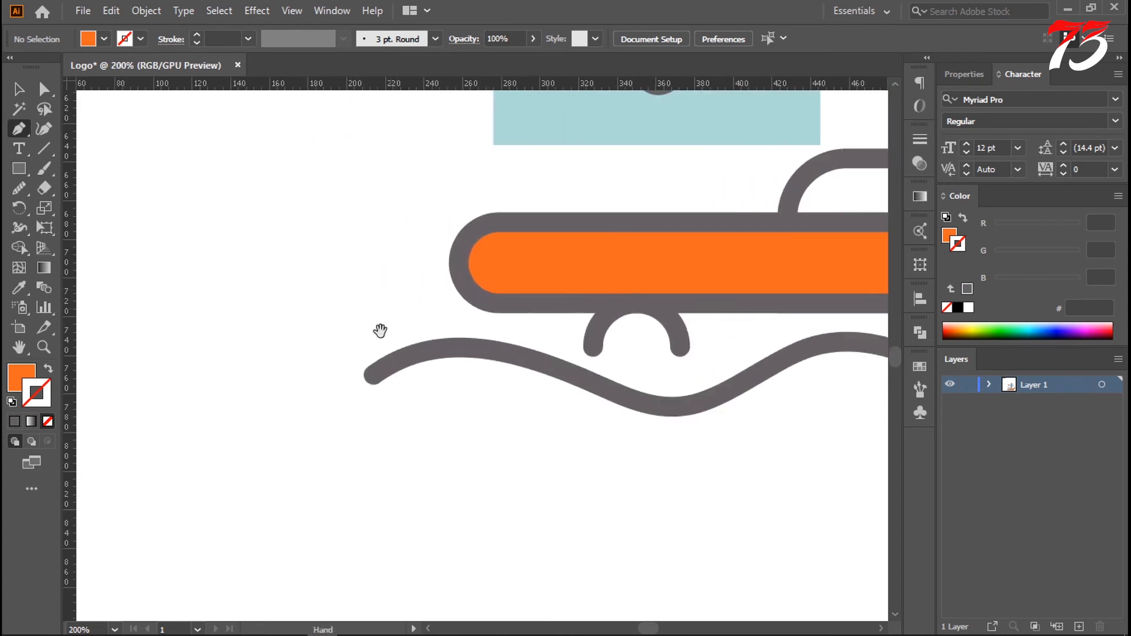
pyautogui.click(374, 411)
pyautogui.click(373, 367)
pyautogui.moveTo(620, 383); pyautogui.dragTo(533, 377)
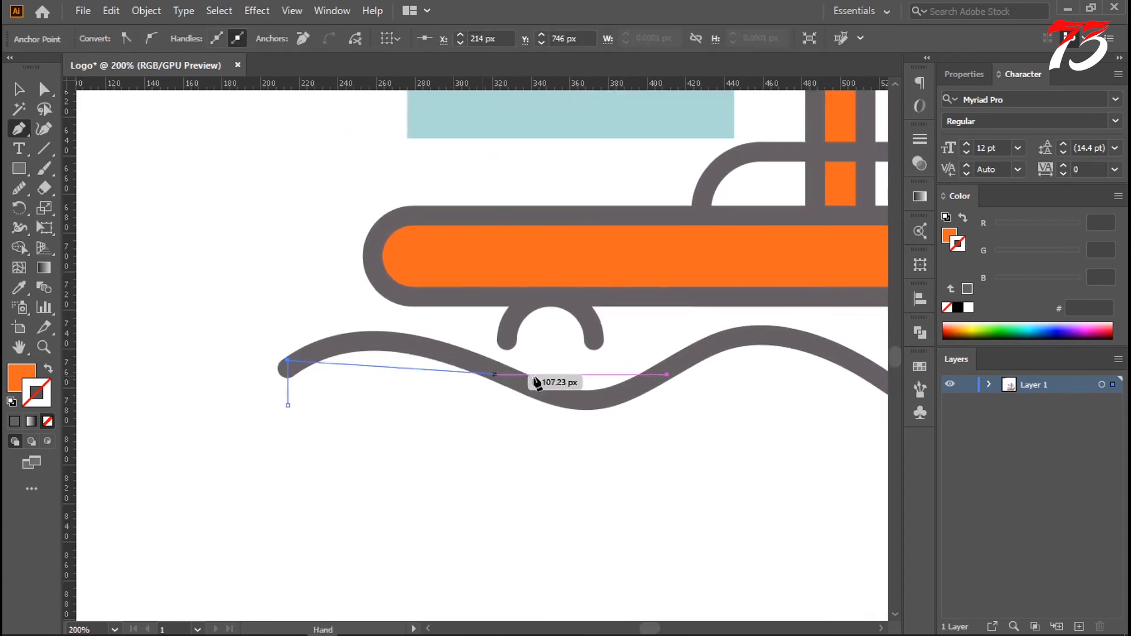
pyautogui.moveTo(583, 415); pyautogui.dragTo(783, 541)
pyautogui.click(583, 415)
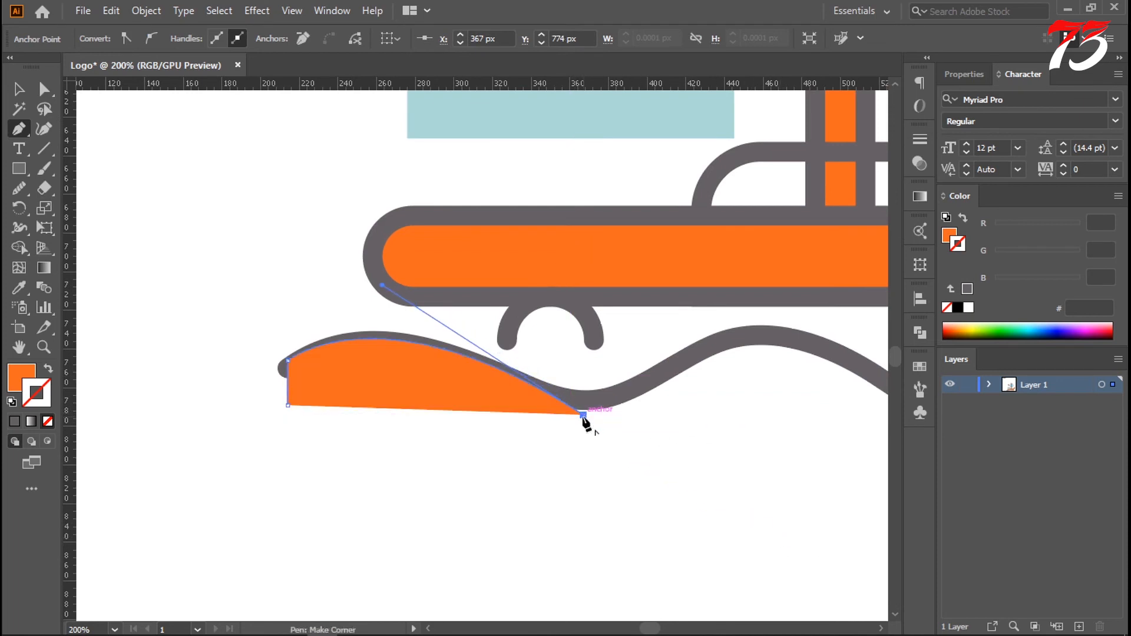
pyautogui.click(288, 416)
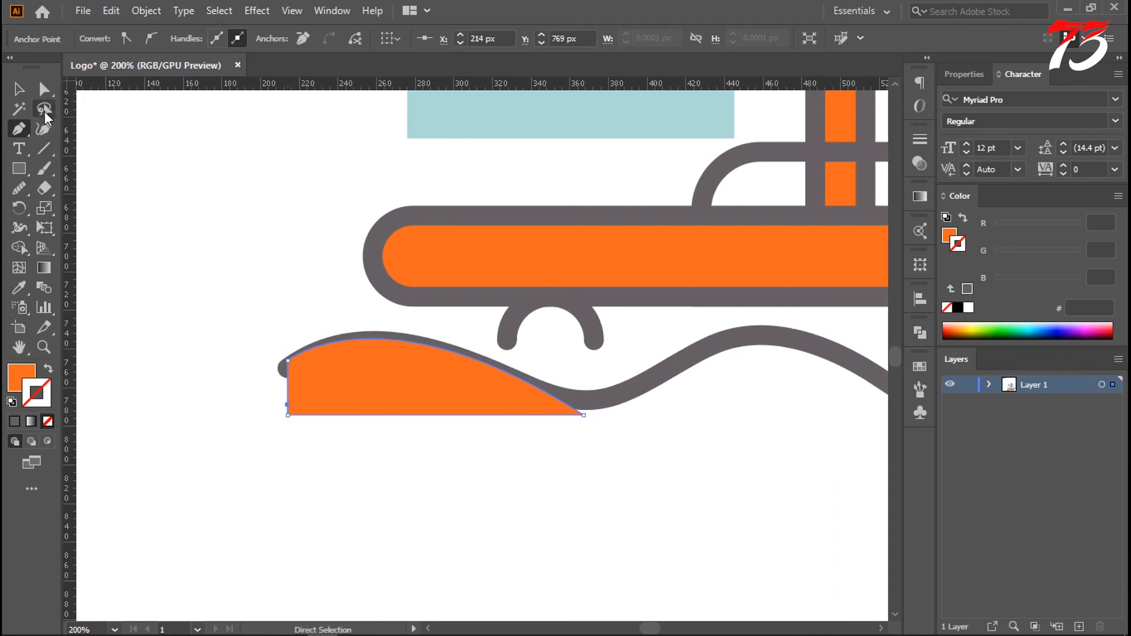
# - Round the bottom corners of the orange shape under the first crest by 5 px and send it behind the wave line
pyautogui.click(190, 203)
pyautogui.click(287, 415)
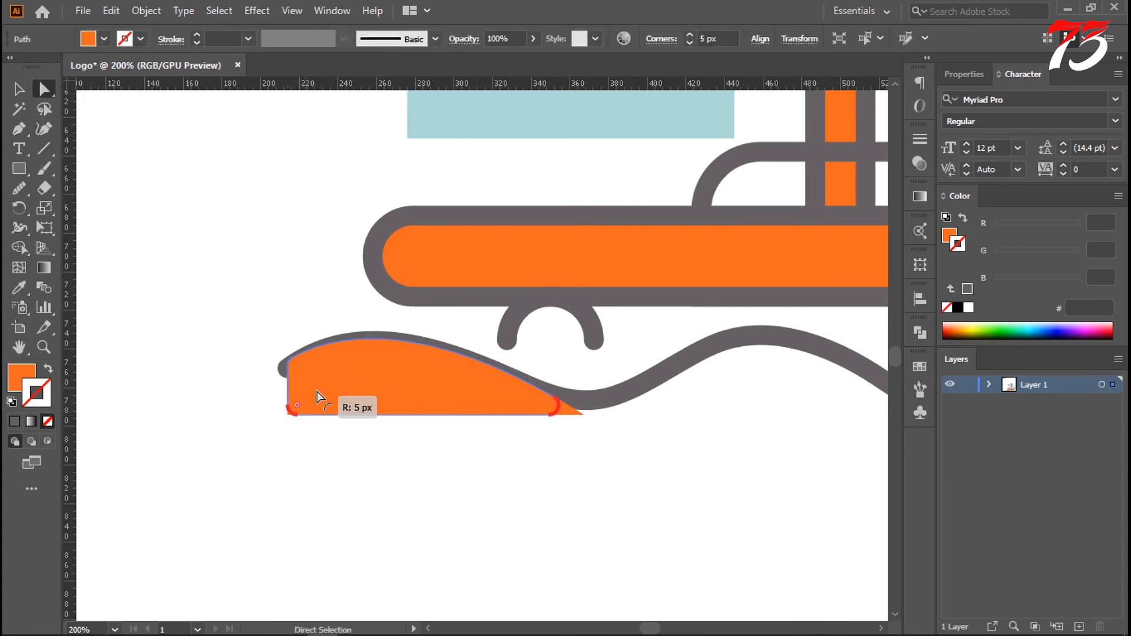
pyautogui.moveTo(317, 391); pyautogui.dragTo(319, 394)
pyautogui.click(341, 454)
pyautogui.rightClick(412, 391)
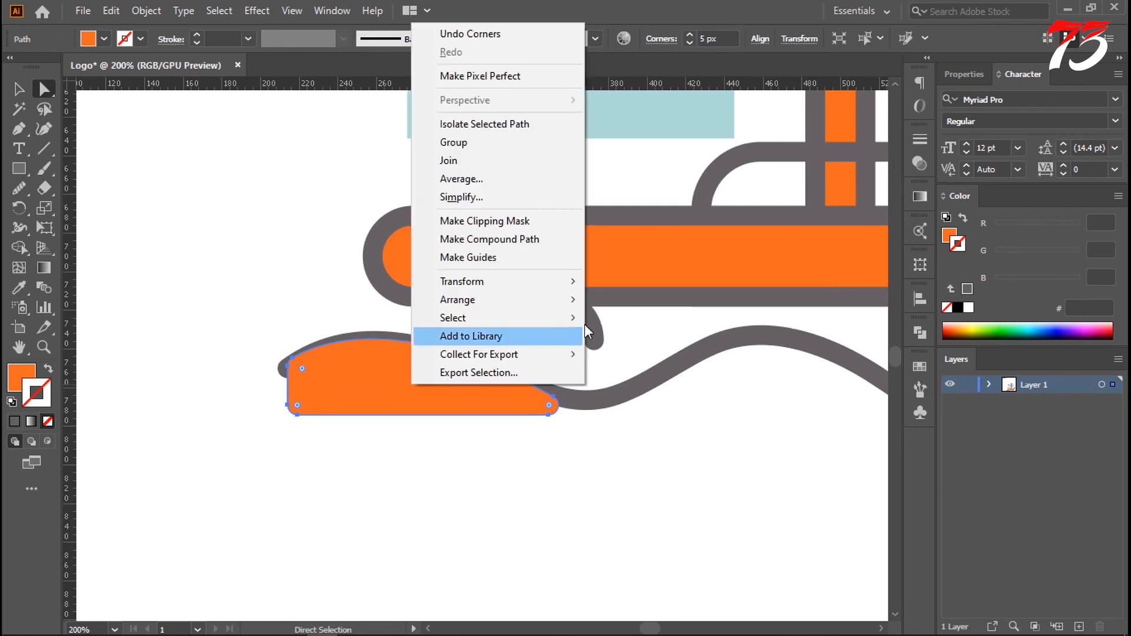
pyautogui.moveTo(465, 298)
pyautogui.click(648, 355)
# - Draw a closed flat-based orange shape with the Pen tool under the long wave's second crest, following its curve
pyautogui.keyDown('ctrl'); pyautogui.keyDown('alt'); pyautogui.click(499, 412); pyautogui.keyUp('alt'); pyautogui.keyUp('ctrl')
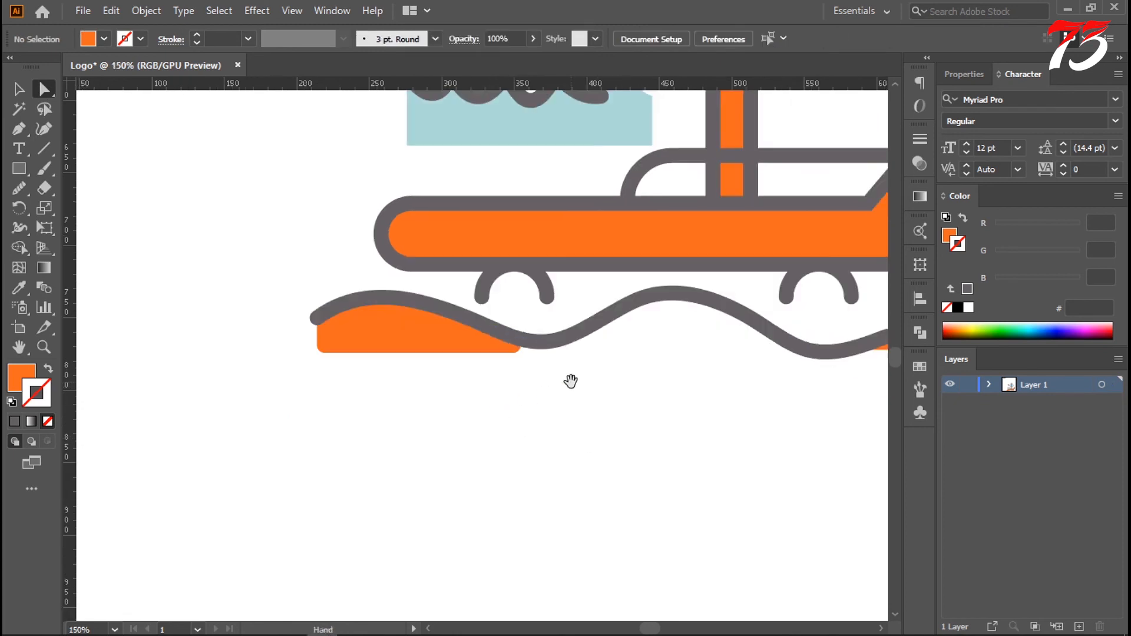
pyautogui.moveTo(571, 382); pyautogui.dragTo(525, 399)
pyautogui.click(19, 88)
pyautogui.moveTo(225, 162); pyautogui.dragTo(160, 164)
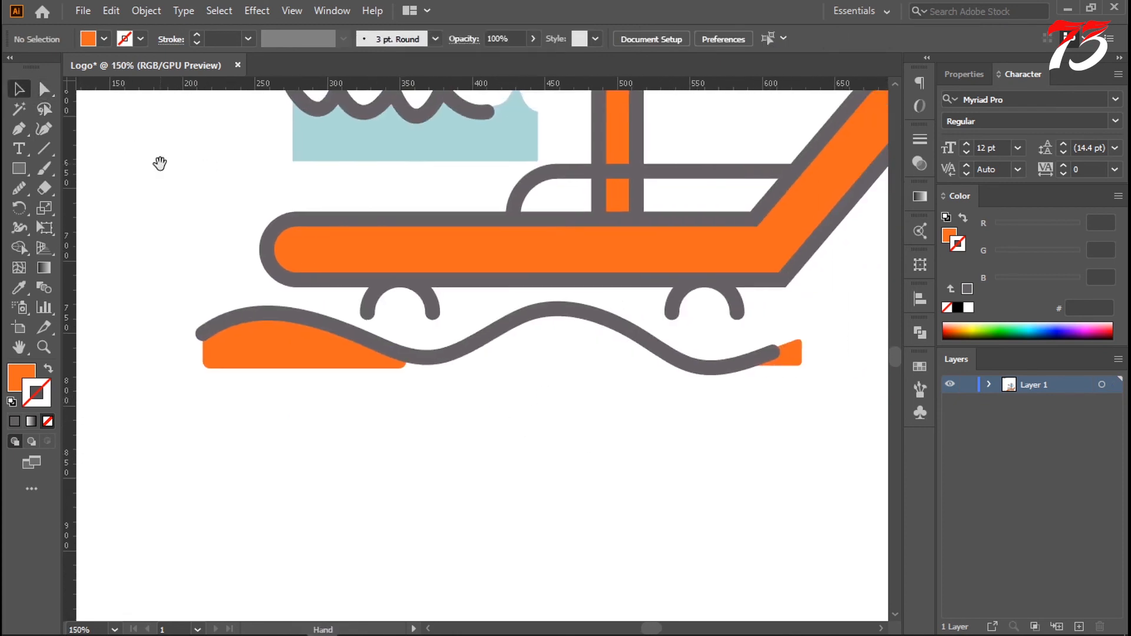
pyautogui.click(19, 128)
pyautogui.hscroll(3, 366, 263)
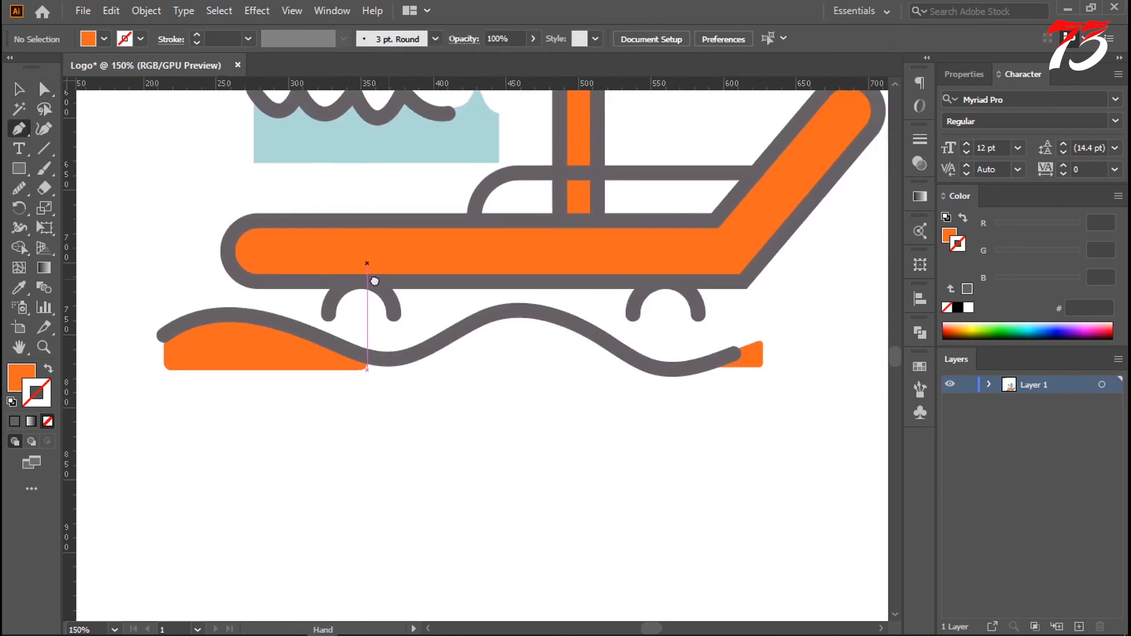
pyautogui.click(373, 364)
pyautogui.click(617, 363)
pyautogui.moveTo(497, 321); pyautogui.dragTo(416, 314)
pyautogui.click(491, 313)
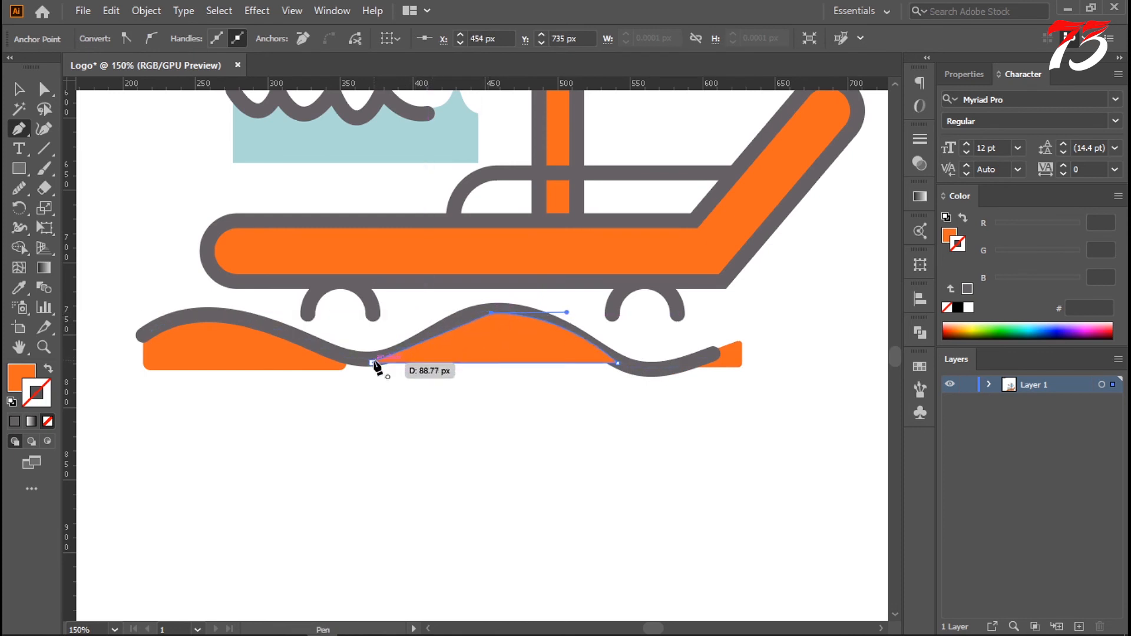
# - Send the orange shape under the second crest behind the wave line
pyautogui.press('v')
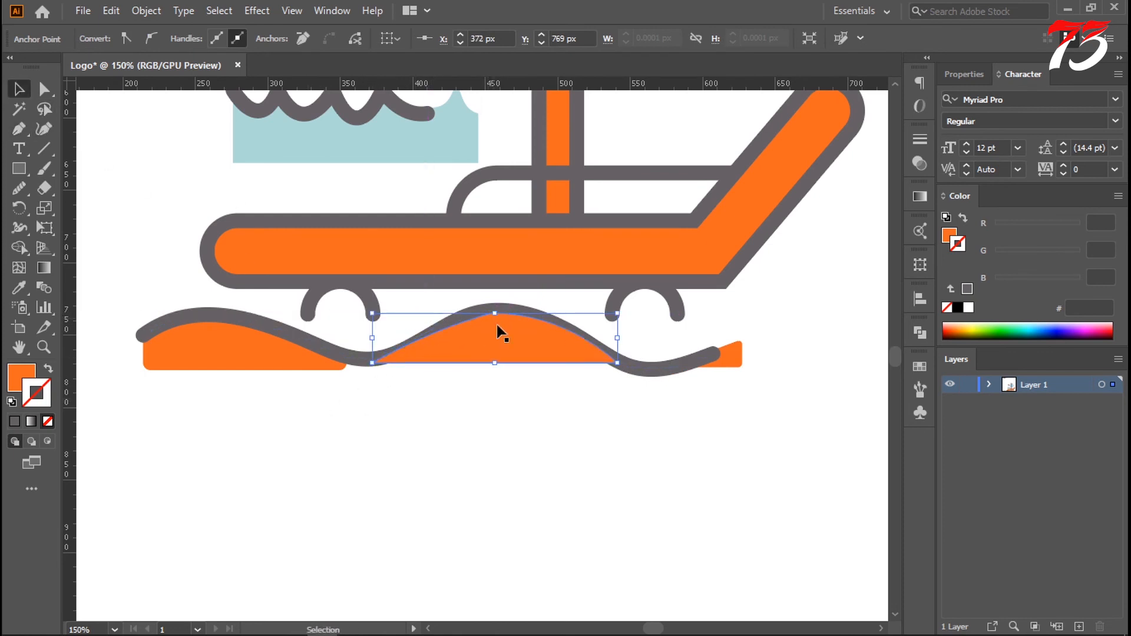
pyautogui.rightClick(508, 345)
pyautogui.moveTo(668, 545)
pyautogui.click(737, 529)
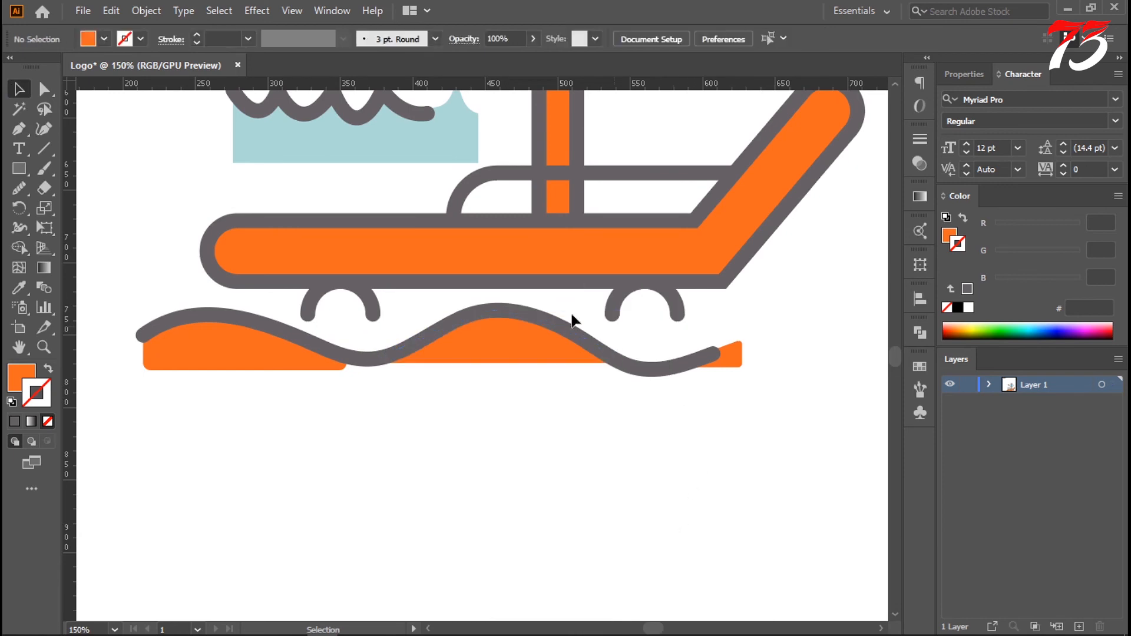
# - Examine the whole beach illustration, checking the orange fills along the long wave against the lounger and umbrella
pyautogui.keyDown('ctrl'); pyautogui.keyDown('alt'); pyautogui.click(480, 349); pyautogui.keyUp('alt'); pyautogui.keyUp('ctrl')
pyautogui.keyDown('ctrl'); pyautogui.keyDown('alt'); pyautogui.click(480, 350); pyautogui.keyUp('alt'); pyautogui.keyUp('ctrl')
pyautogui.keyDown('ctrl'); pyautogui.keyDown('alt'); pyautogui.click(483, 353); pyautogui.keyUp('alt'); pyautogui.keyUp('ctrl')
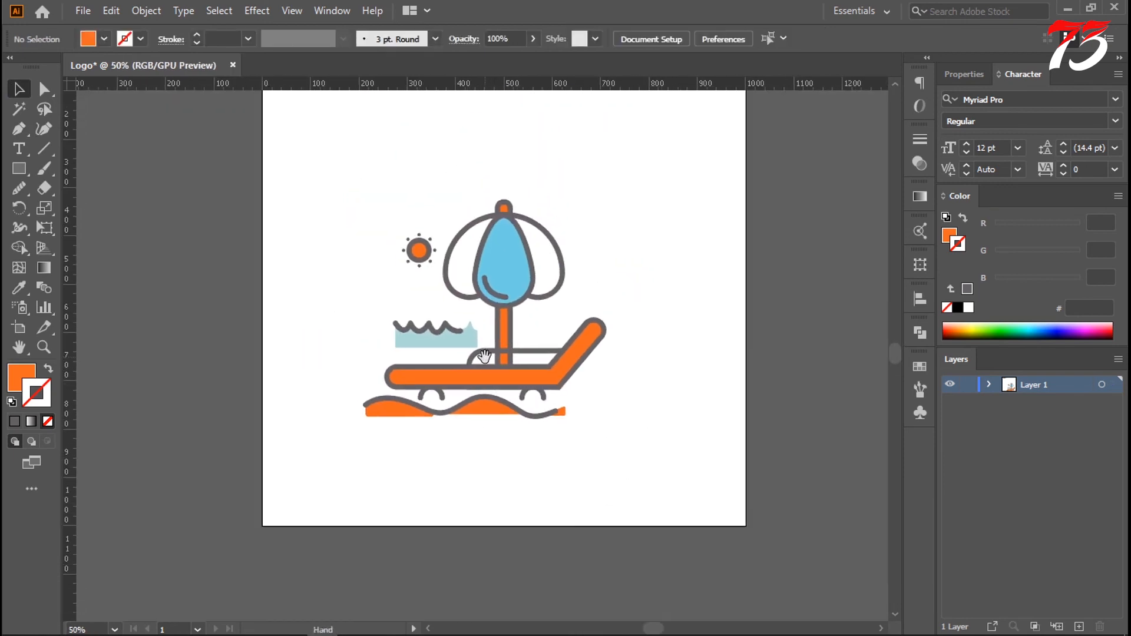
pyautogui.keyDown('ctrl'); pyautogui.click(310, 174); pyautogui.keyUp('ctrl')
pyautogui.keyDown('ctrl'); pyautogui.click(437, 298); pyautogui.keyUp('ctrl')
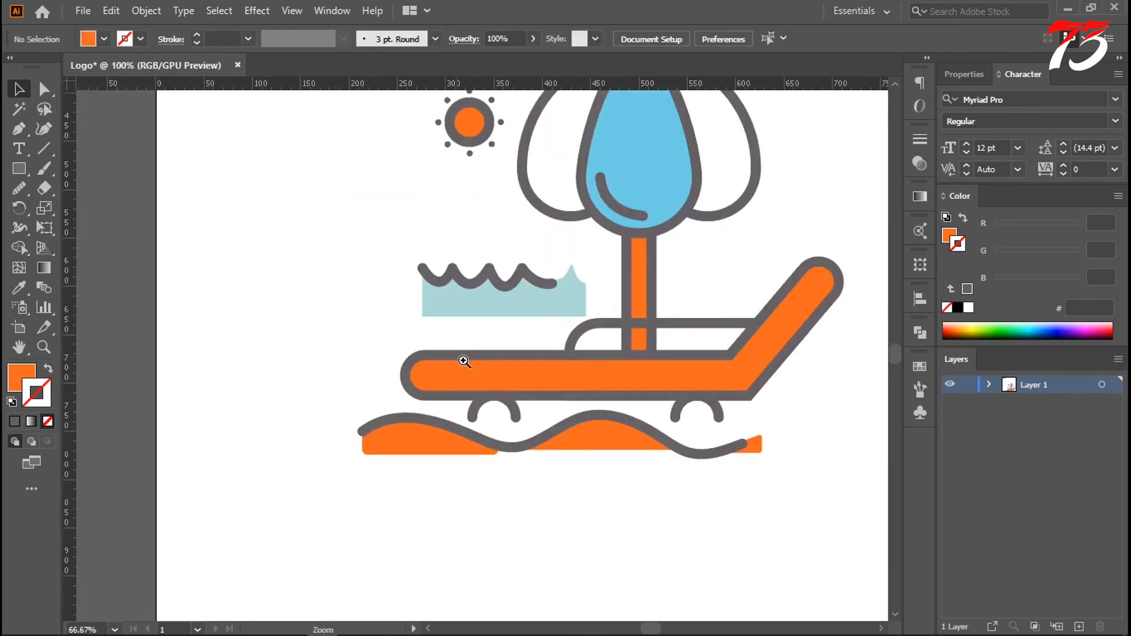
pyautogui.moveTo(436, 303); pyautogui.dragTo(448, 309)
pyautogui.moveTo(476, 286); pyautogui.dragTo(476, 271)
pyautogui.click(581, 294)
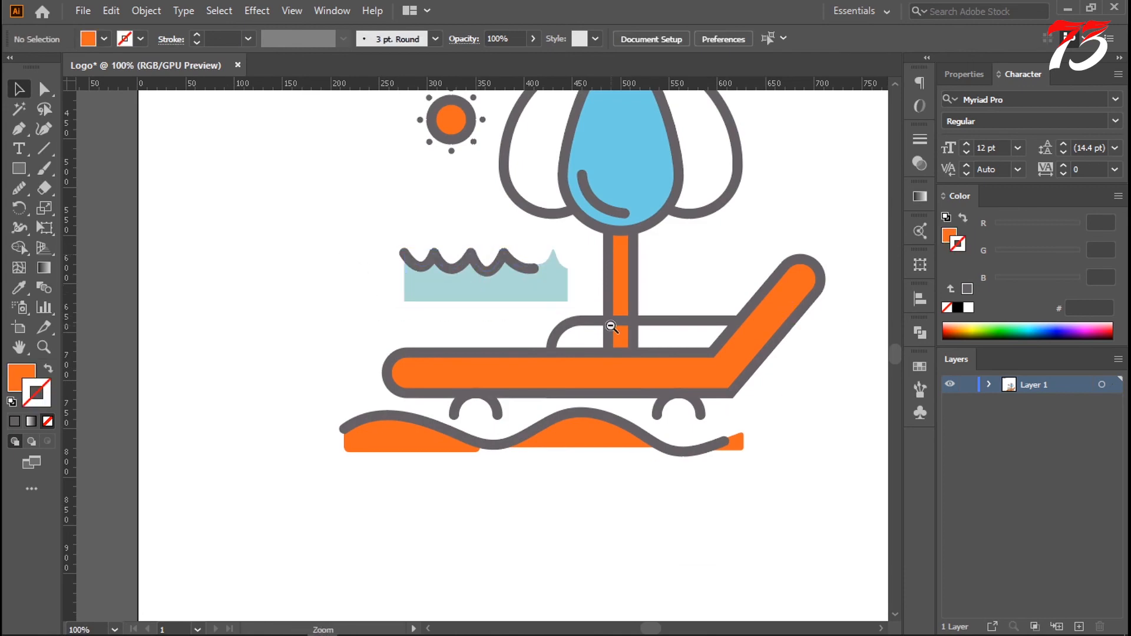
pyautogui.keyDown('ctrl'); pyautogui.keyDown('alt'); pyautogui.click(613, 327); pyautogui.keyUp('alt'); pyautogui.keyUp('ctrl')
pyautogui.moveTo(579, 305); pyautogui.dragTo(602, 384)
# - Group all the beach artwork into one object and deselect it
pyautogui.moveTo(244, 187); pyautogui.dragTo(716, 569)
pyautogui.hotkey('ctrl', 'g')
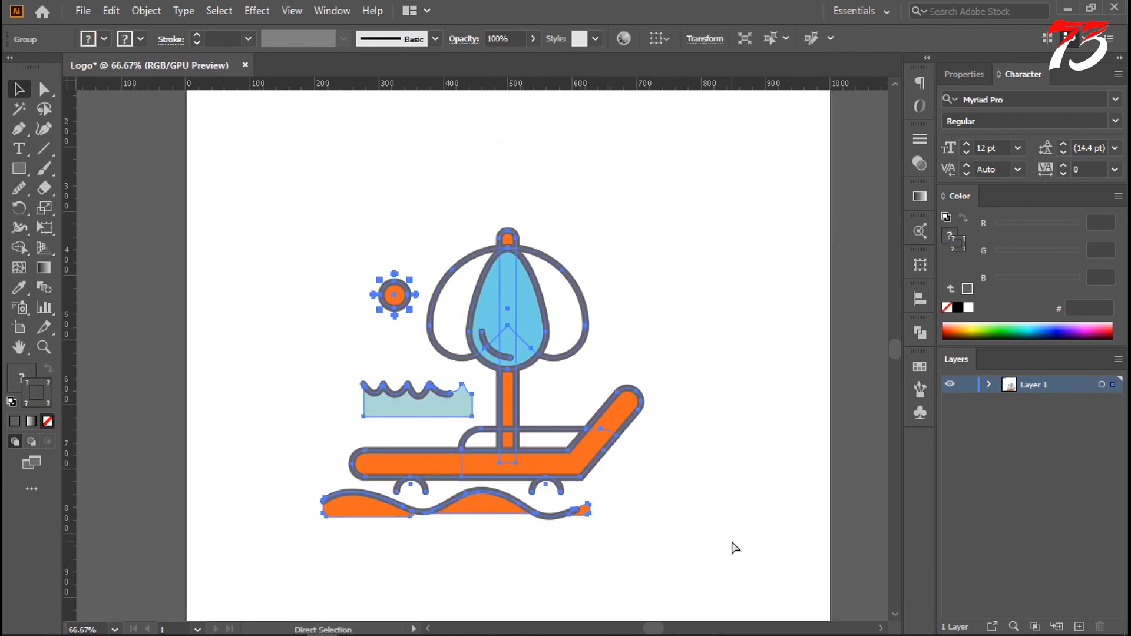
pyautogui.click(732, 546)
pyautogui.keyDown('ctrl'); pyautogui.keyDown('alt'); pyautogui.click(590, 448); pyautogui.keyUp('alt'); pyautogui.keyUp('ctrl')
# - Align the grouped artwork to the artboard, centering it horizontally and vertically, and deselect it
pyautogui.hotkey('ctrl', '0')
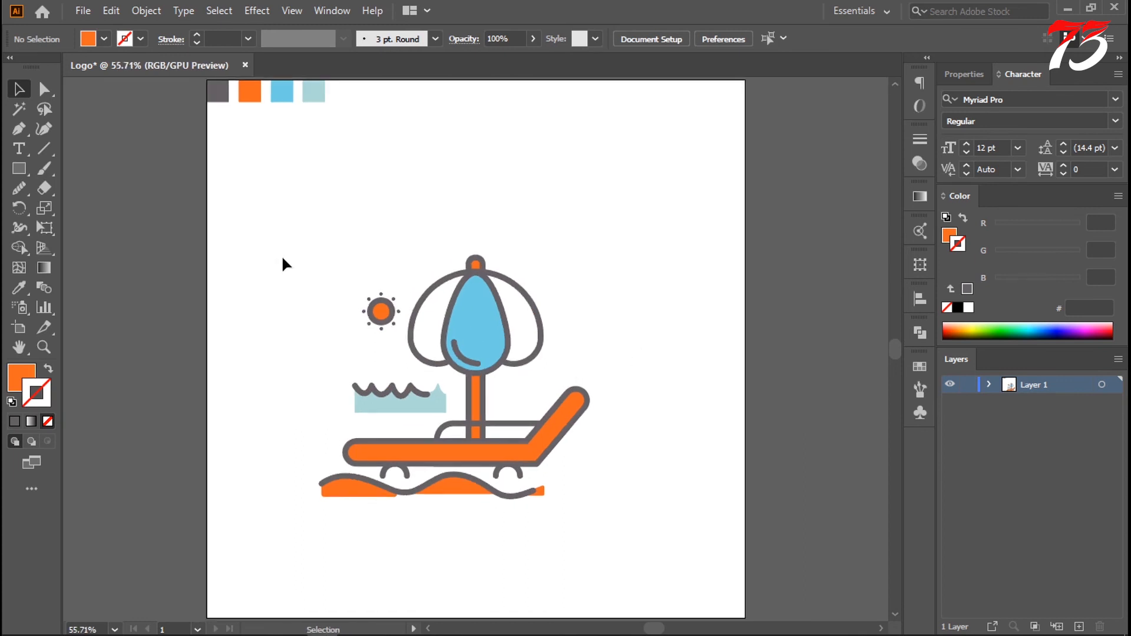
pyautogui.moveTo(612, 503); pyautogui.dragTo(610, 501)
pyautogui.click(660, 39)
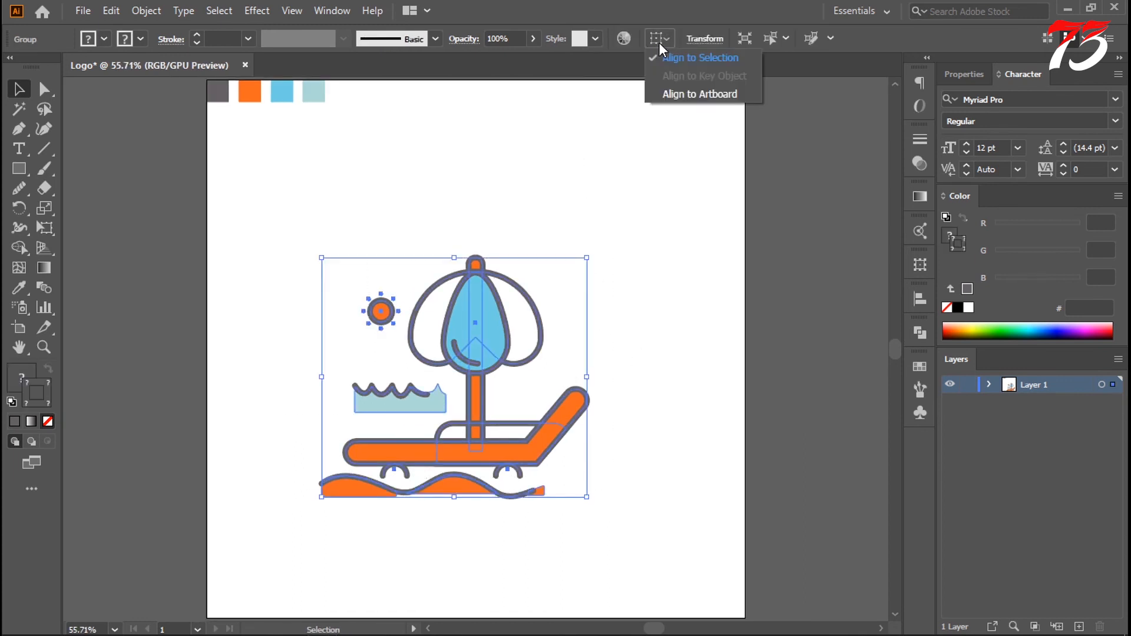
pyautogui.click(676, 95)
pyautogui.click(711, 38)
pyautogui.click(778, 39)
pyautogui.click(683, 191)
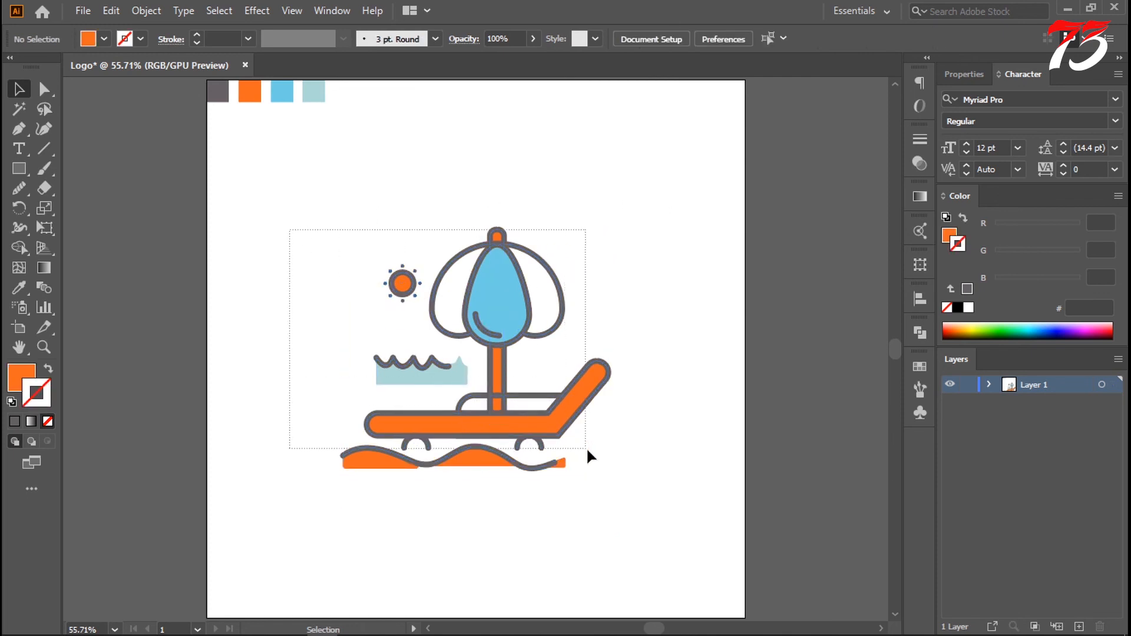
# - Expand the appearance of the grouped beach artwork, expand it into plain filled shapes, and deselect it
pyautogui.moveTo(588, 450); pyautogui.dragTo(586, 449)
pyautogui.click(147, 10)
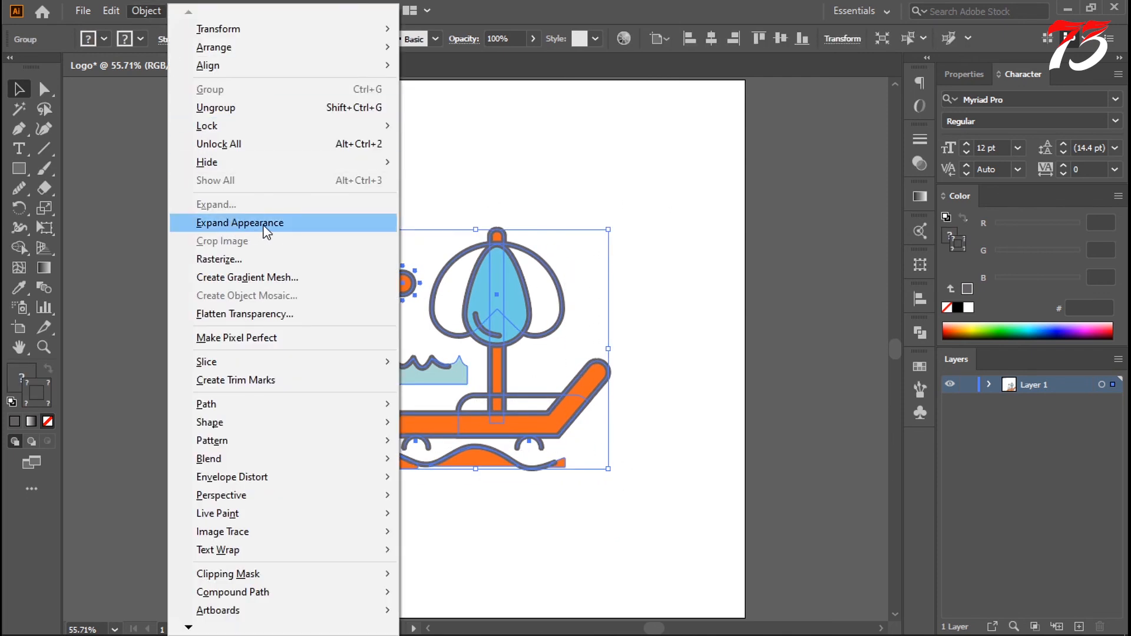
pyautogui.click(227, 222)
pyautogui.click(147, 11)
pyautogui.click(216, 204)
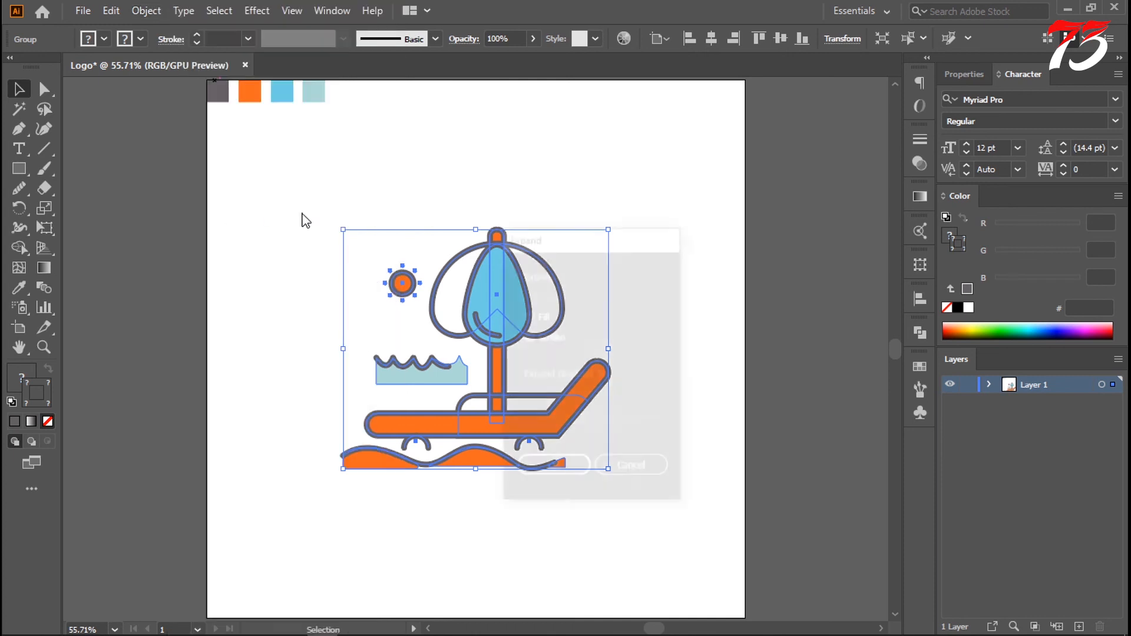
pyautogui.click(551, 465)
pyautogui.click(711, 385)
# - Add the point text "UMBRELLA" in the empty area below the orange sand
pyautogui.click(494, 417)
pyautogui.press('t')
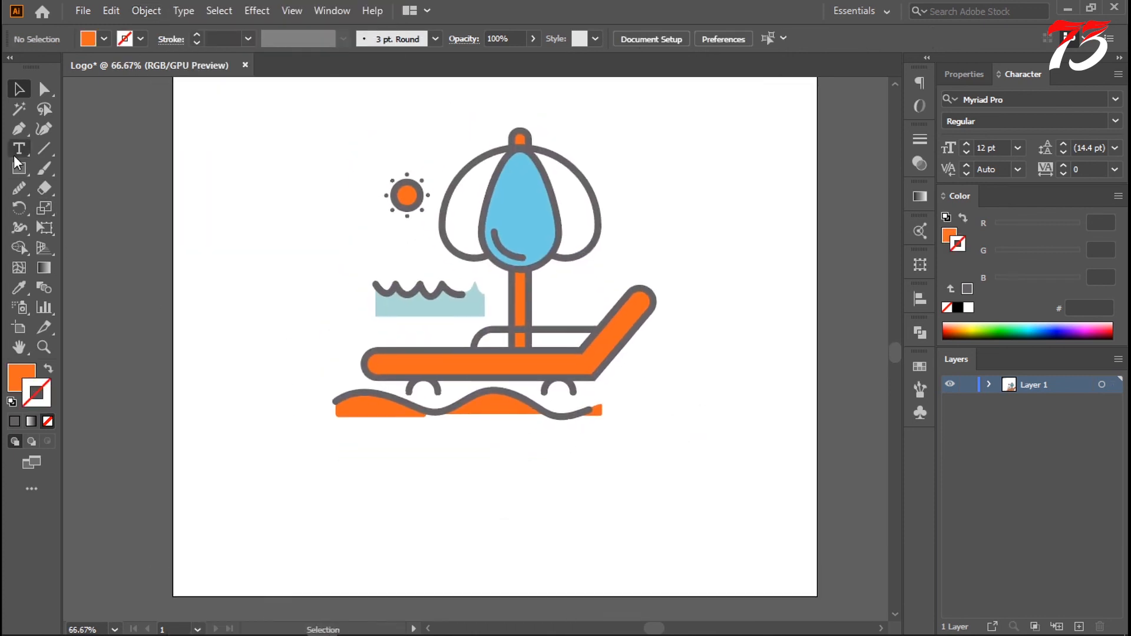
pyautogui.click(424, 474)
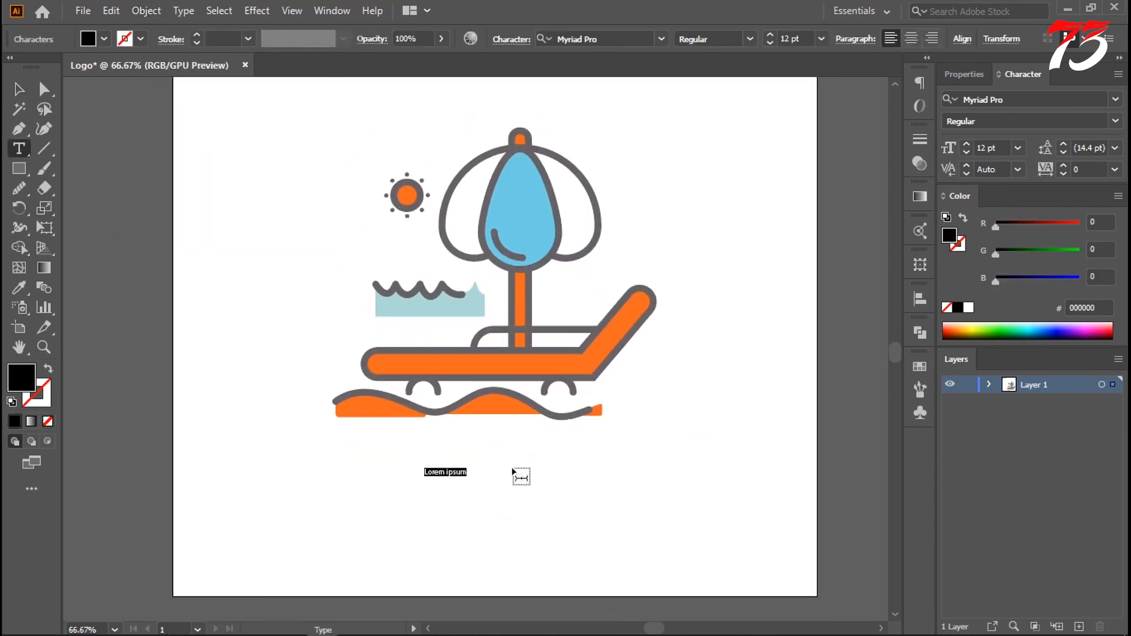
pyautogui.write('UMR')
pyautogui.press('BackSpace')
pyautogui.write('BRELLA')
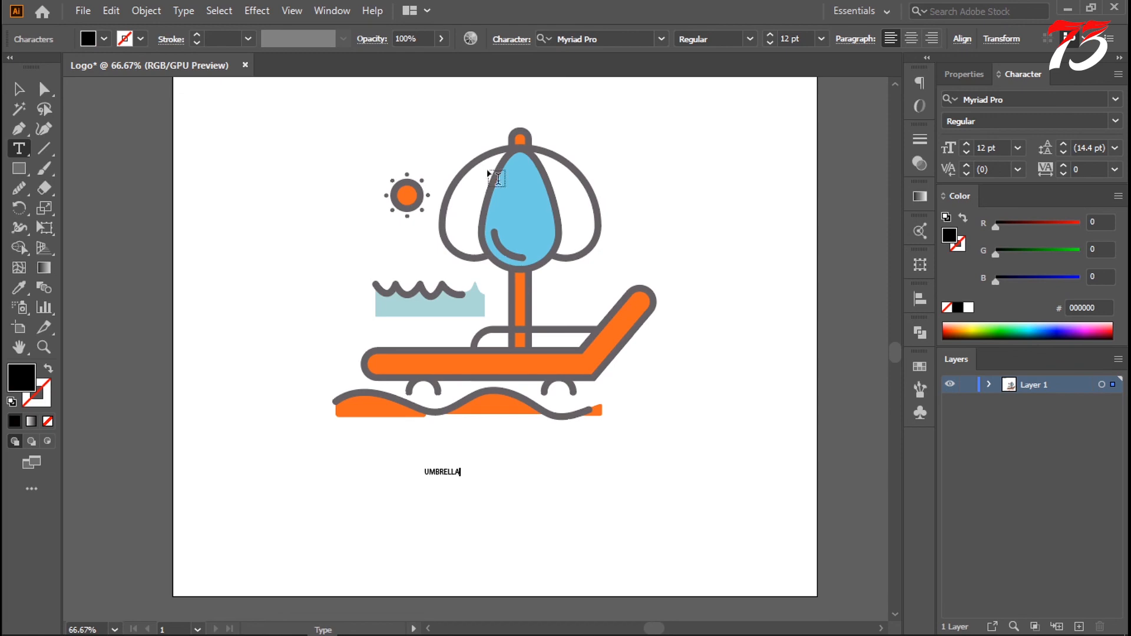
# - Enlarge the UMBRELLA text to about 118 pt beneath the sand and set its font to Audiowide
pyautogui.click(19, 89)
pyautogui.moveTo(461, 478); pyautogui.dragTo(773, 551)
pyautogui.moveTo(692, 502); pyautogui.dragTo(576, 479)
pyautogui.click(661, 39)
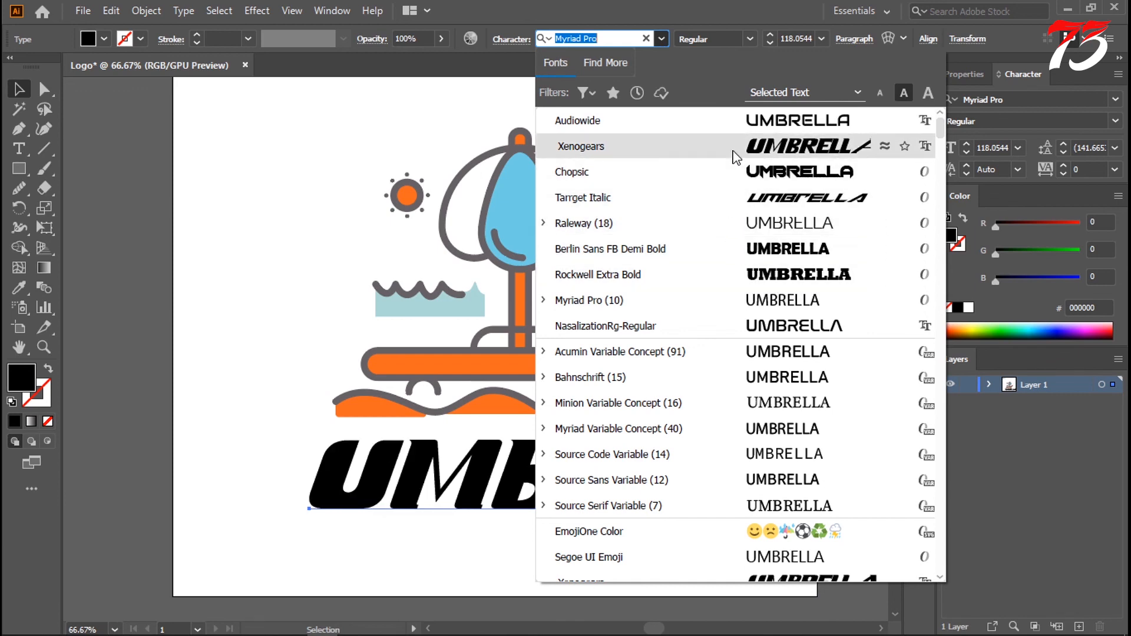
pyautogui.click(737, 127)
pyautogui.click(751, 206)
# - Scale the UMBRELLA text down to about 64 pt and position it under the sand, matching the long wave's width
pyautogui.click(799, 476)
pyautogui.moveTo(805, 488); pyautogui.dragTo(602, 437)
pyautogui.click(602, 439)
pyautogui.click(314, 494)
pyautogui.moveTo(306, 489); pyautogui.dragTo(334, 492)
pyautogui.click(551, 535)
pyautogui.moveTo(532, 478); pyautogui.dragTo(588, 425)
pyautogui.click(700, 487)
pyautogui.click(576, 472)
pyautogui.click(684, 518)
# - Expand the UMBRELLA text into editable outlines and deselect it
pyautogui.keyDown('ctrl'); pyautogui.click(498, 413); pyautogui.keyUp('ctrl')
pyautogui.click(560, 397)
pyautogui.click(142, 11)
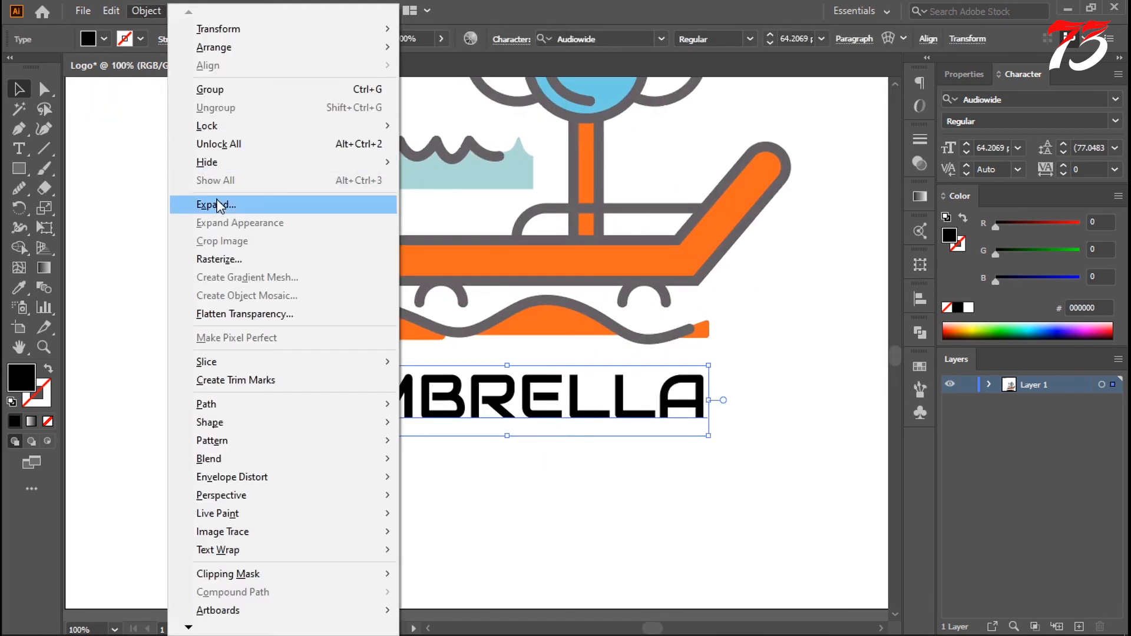
pyautogui.click(219, 206)
pyautogui.click(546, 469)
pyautogui.click(147, 137)
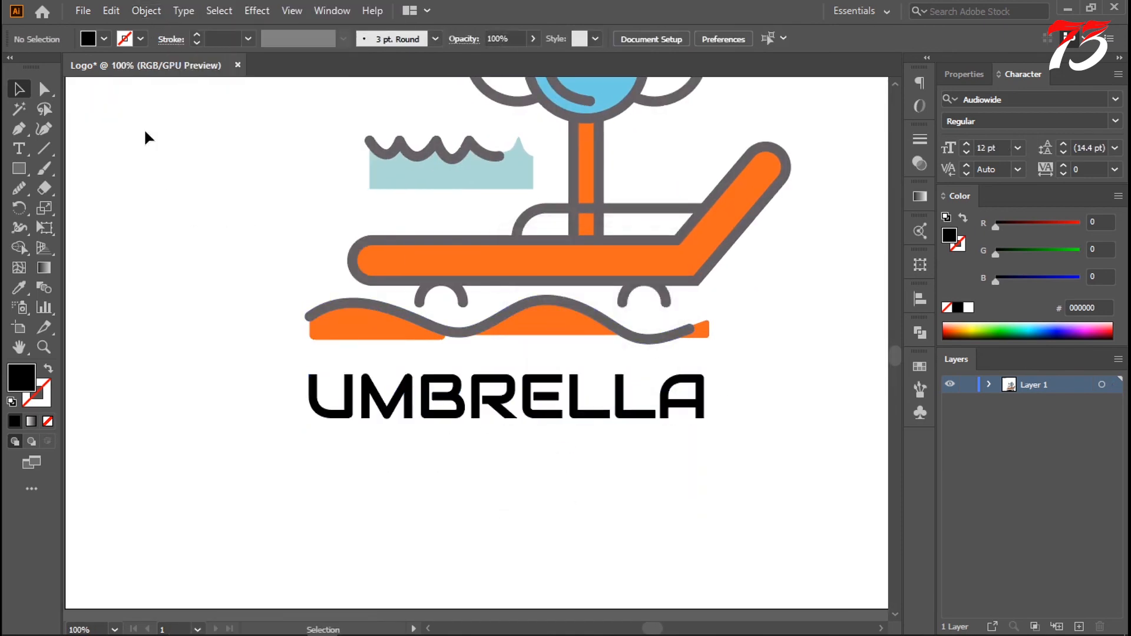
# - Recolor the letters UMBR with the dark gray sampled from the long wave line
pyautogui.press('a')
pyautogui.moveTo(248, 493); pyautogui.dragTo(563, 370)
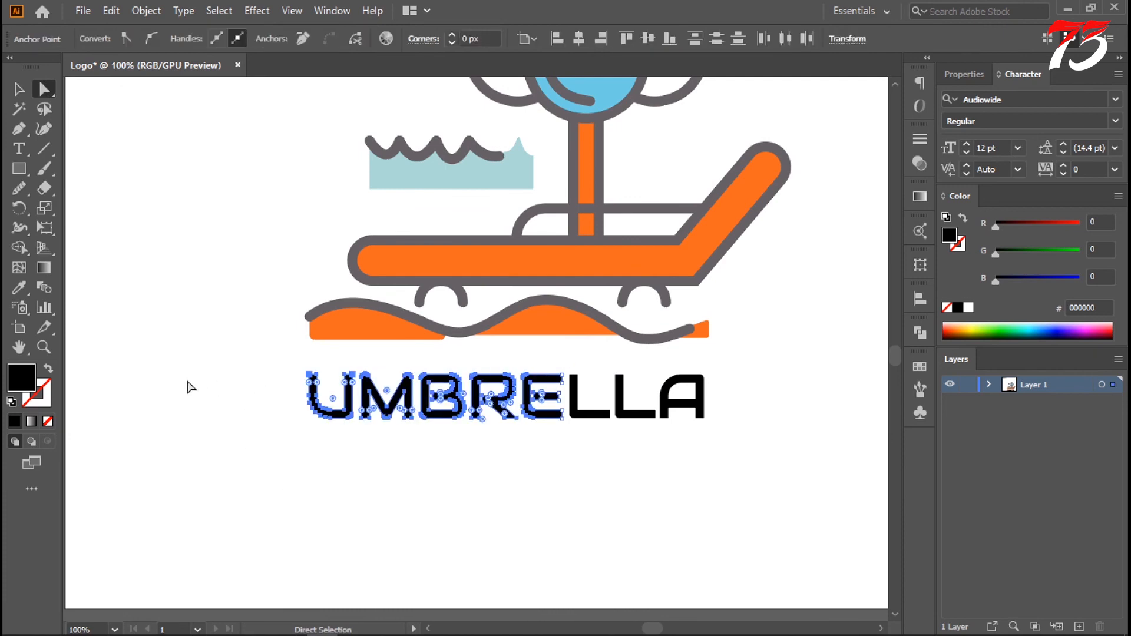
pyautogui.moveTo(242, 459); pyautogui.dragTo(514, 380)
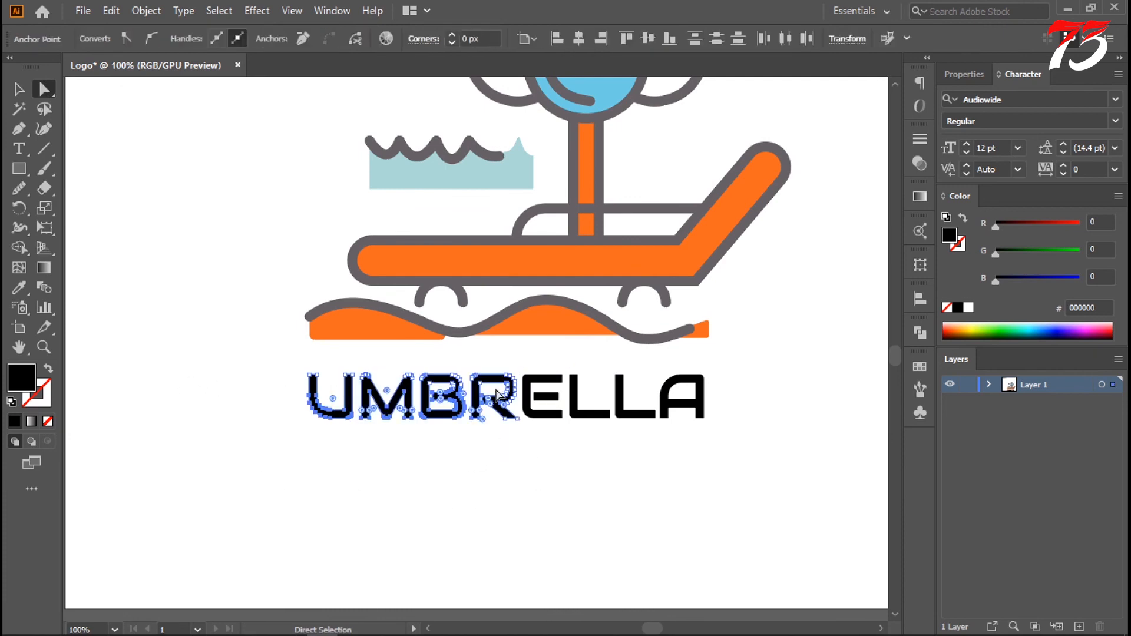
pyautogui.click(18, 290)
pyautogui.click(386, 308)
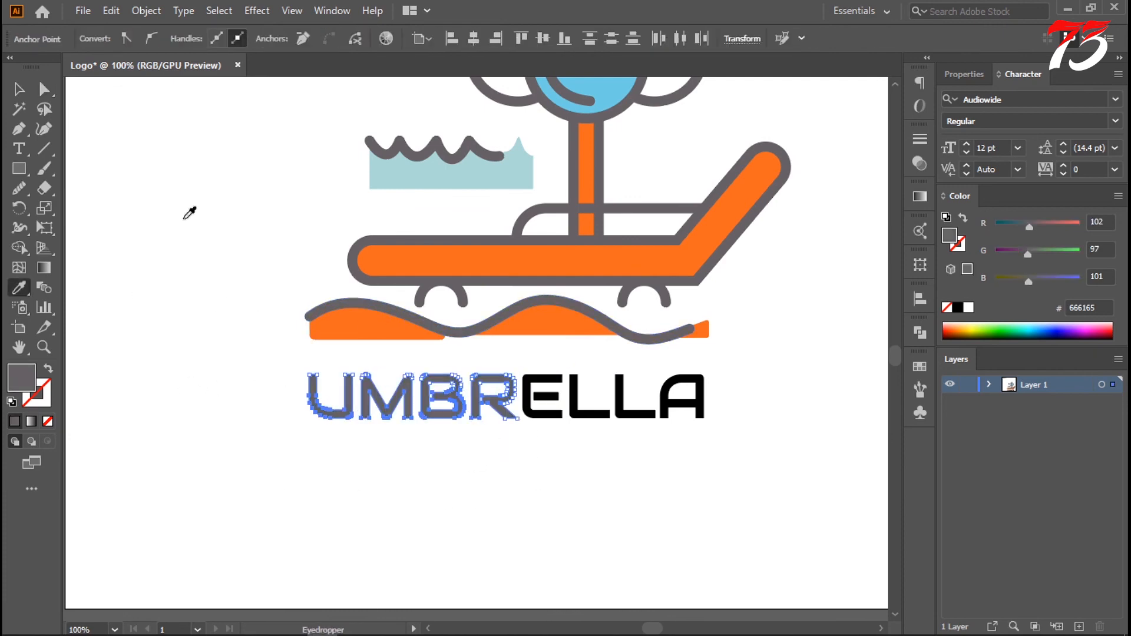
# - Recolor the letters ELLA with the orange sampled from the sand fill
pyautogui.press('a')
pyautogui.moveTo(775, 380); pyautogui.dragTo(518, 425)
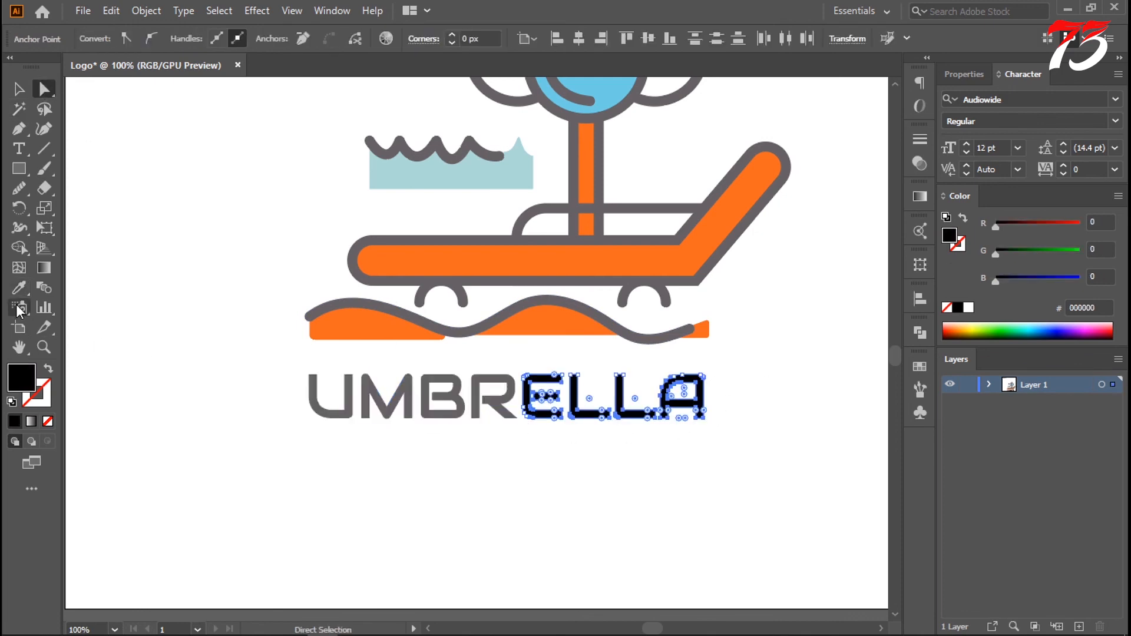
pyautogui.press('i')
pyautogui.click(354, 321)
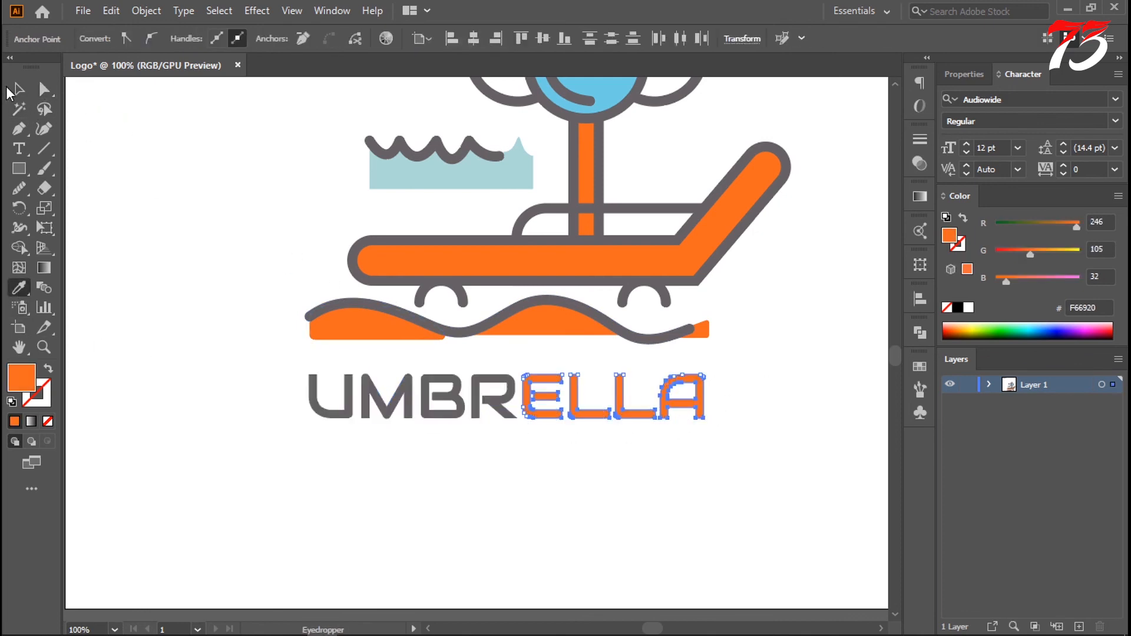
# - Move the whole UMBRELLA wordmark slightly up, closer to the sand, and deselect it
pyautogui.click(18, 89)
pyautogui.hotkey('ctrl', 'shift', 'a')
pyautogui.hotkey('ctrl', '-')
pyautogui.moveTo(382, 471); pyautogui.dragTo(597, 412)
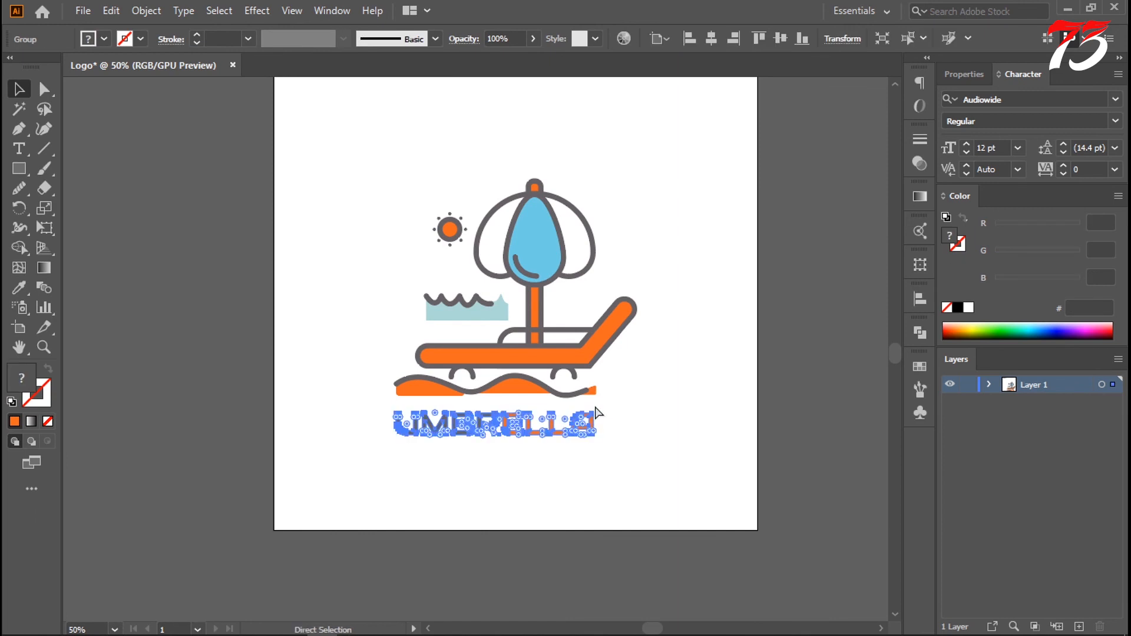
pyautogui.click(637, 454)
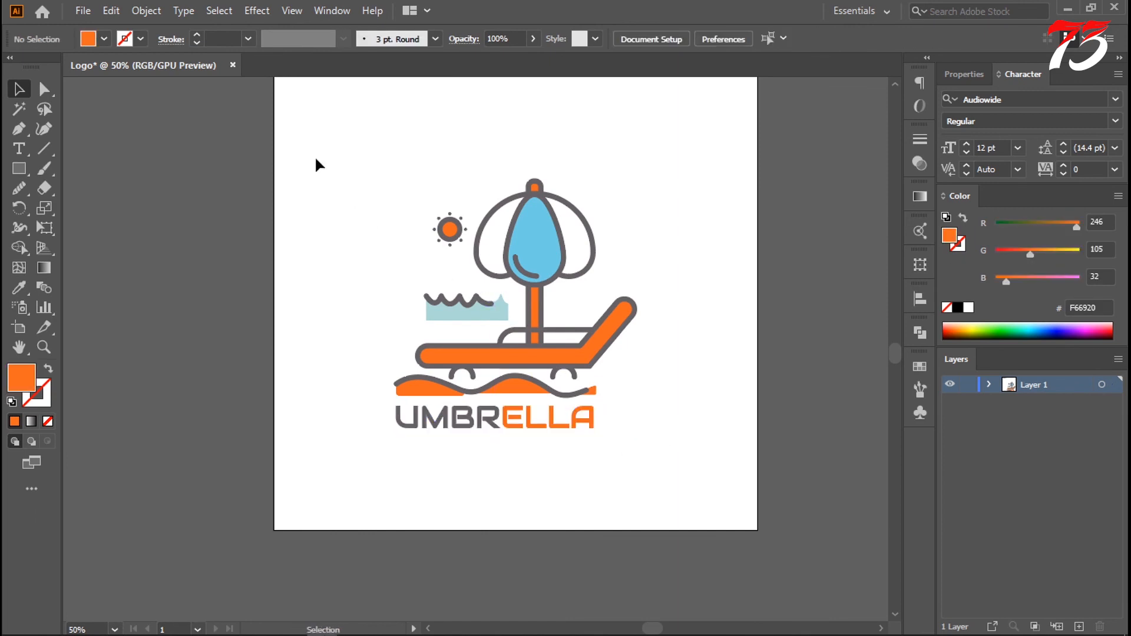
# - Center the beach artwork and the UMBRELLA wordmark together on the artboard and deselect them
pyautogui.moveTo(319, 165); pyautogui.dragTo(753, 467)
pyautogui.click(754, 465)
pyautogui.click(586, 220)
pyautogui.hotkey('ctrl', 'shift', 'a')
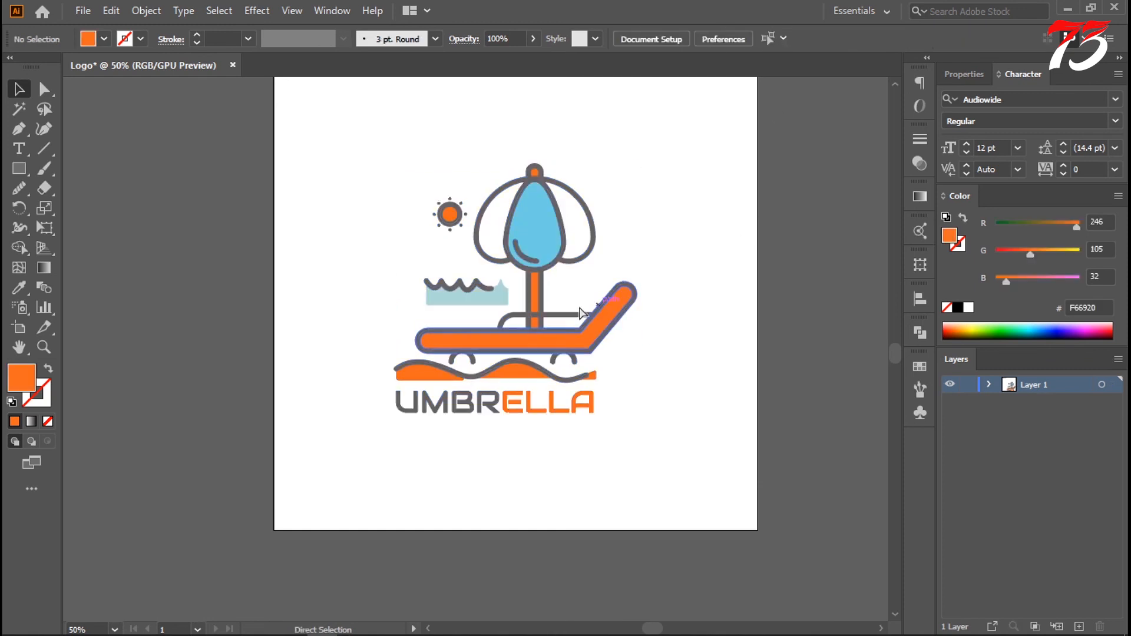